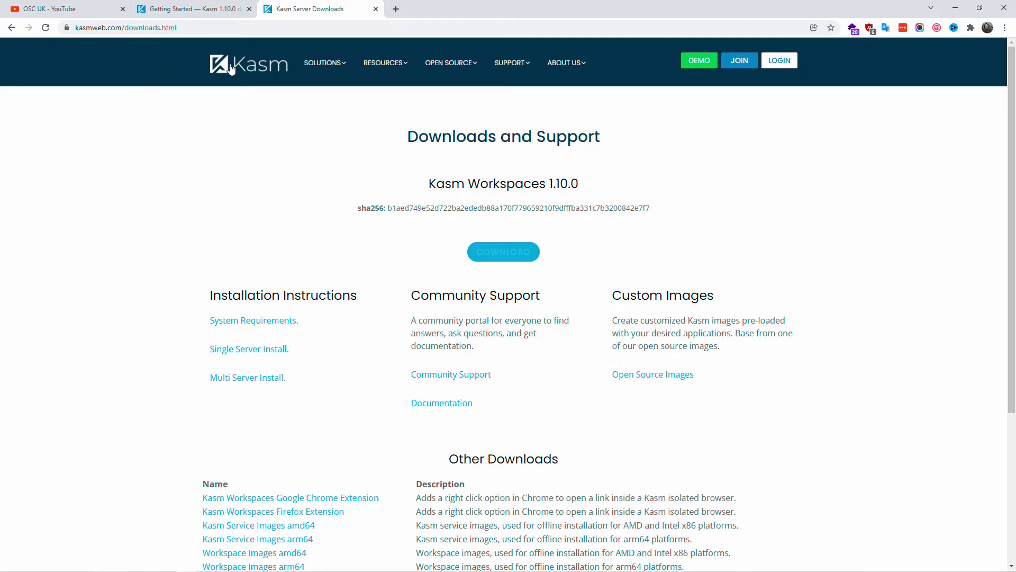
- Open the Kasm Workspaces home page in a new tab and scroll to the Community, Professional and Enterprise plans
click(231, 65)
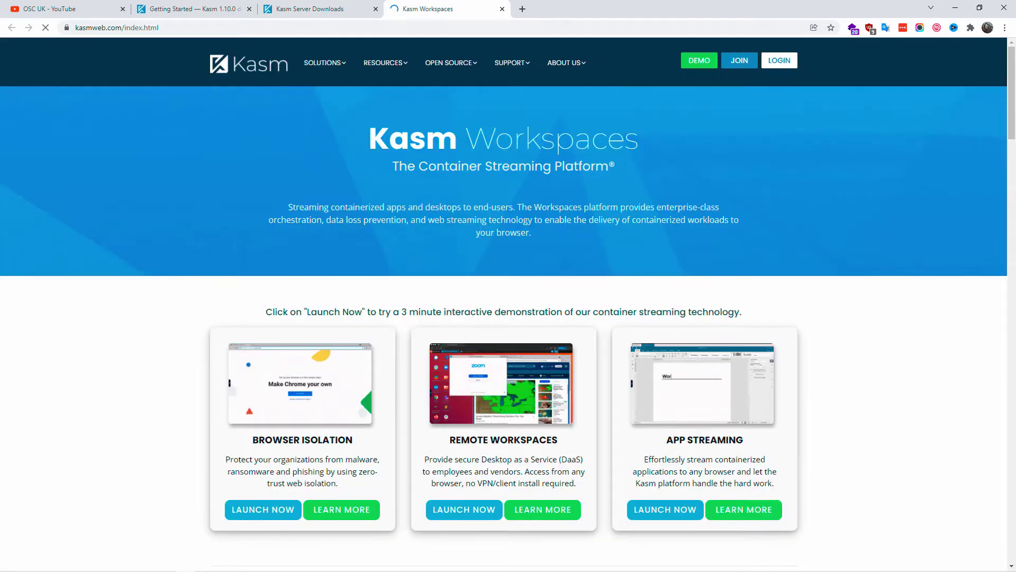
scroll(956, 345, down, 5)
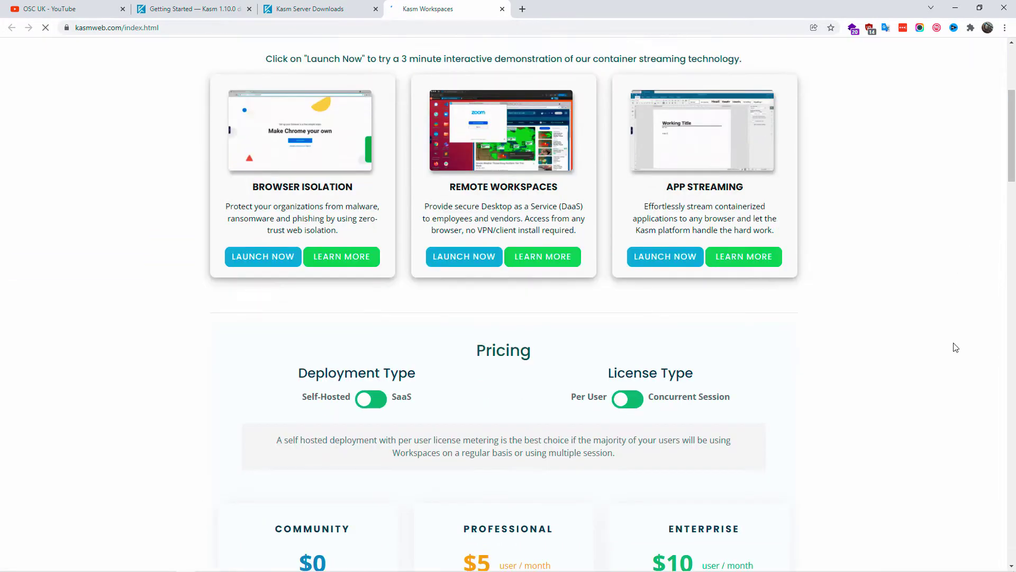
scroll(955, 349, down, 5)
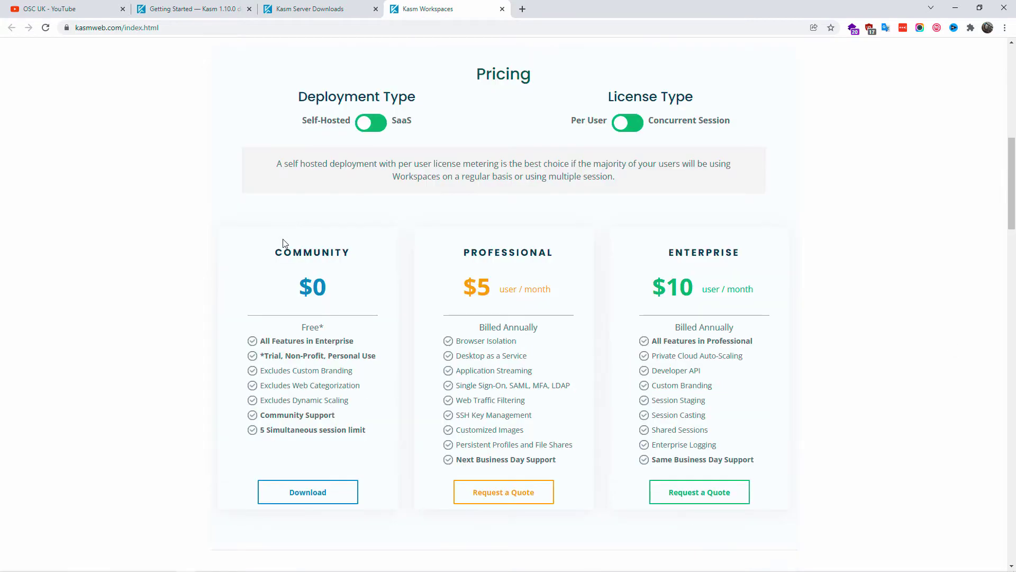
- Go to the Community edition downloads page and close the duplicate downloads tab
click(292, 492)
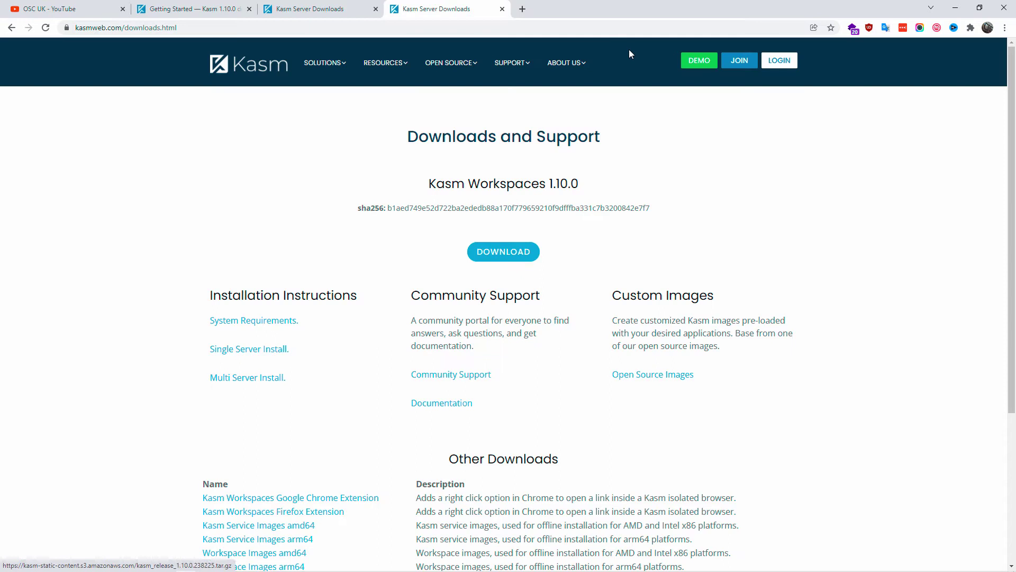
click(324, 9)
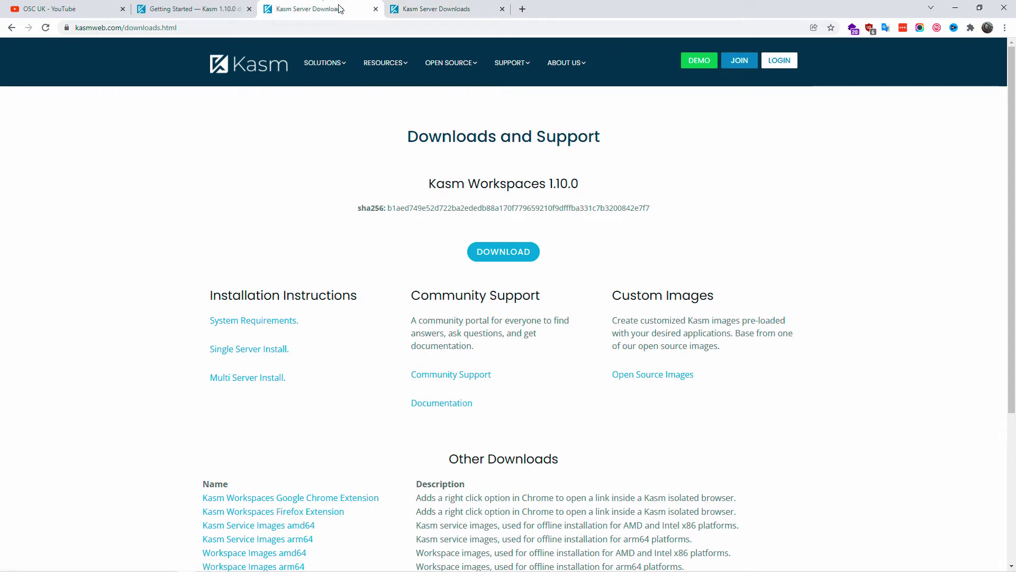
click(376, 9)
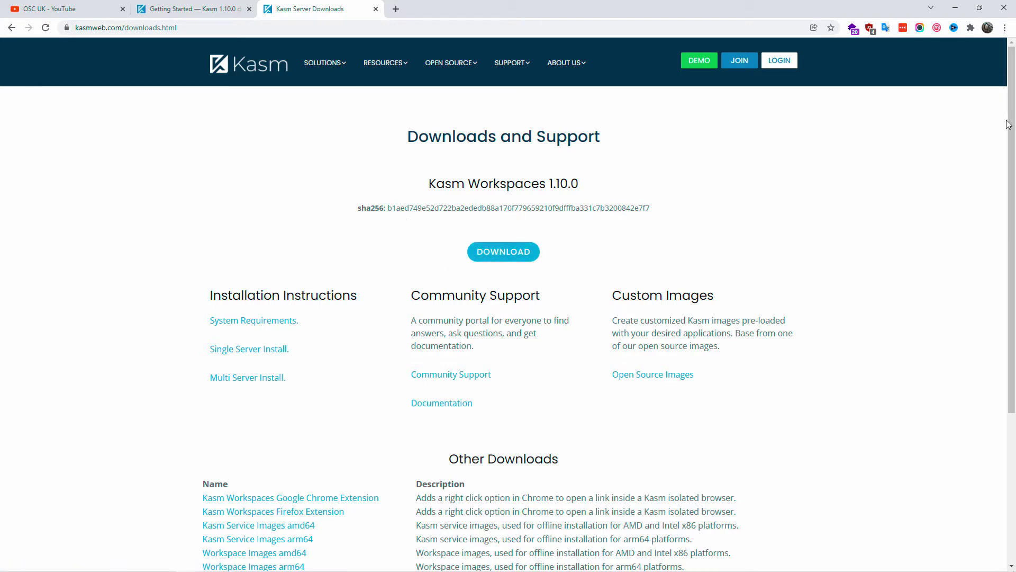
drag(1009, 126, 992, 247)
scroll(204, 502, up, 3)
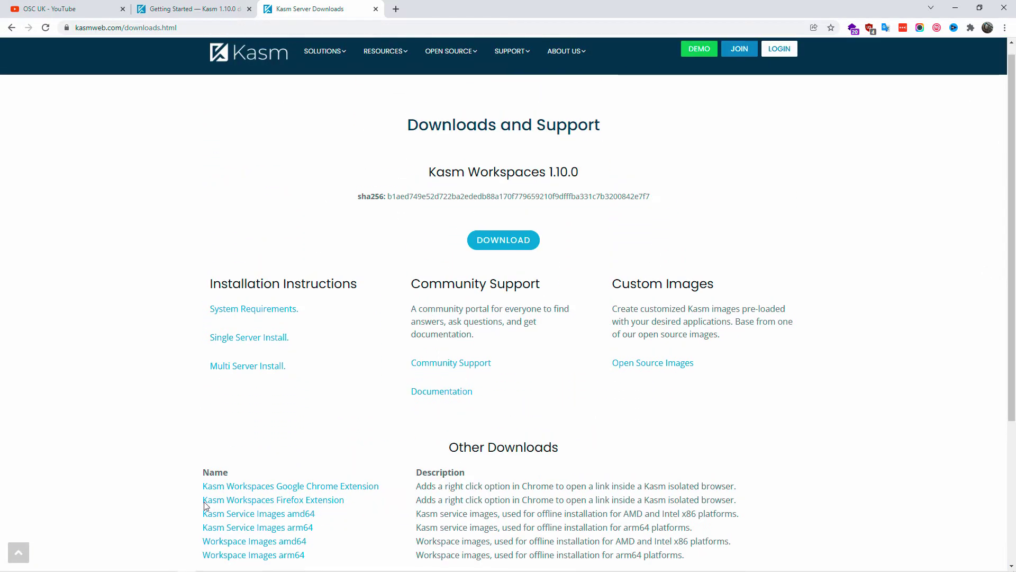
- Copy the Kasm Workspaces 1.10.0 release download link from the Kasm Server Downloads page
click(247, 5)
drag(1011, 211, 1011, 80)
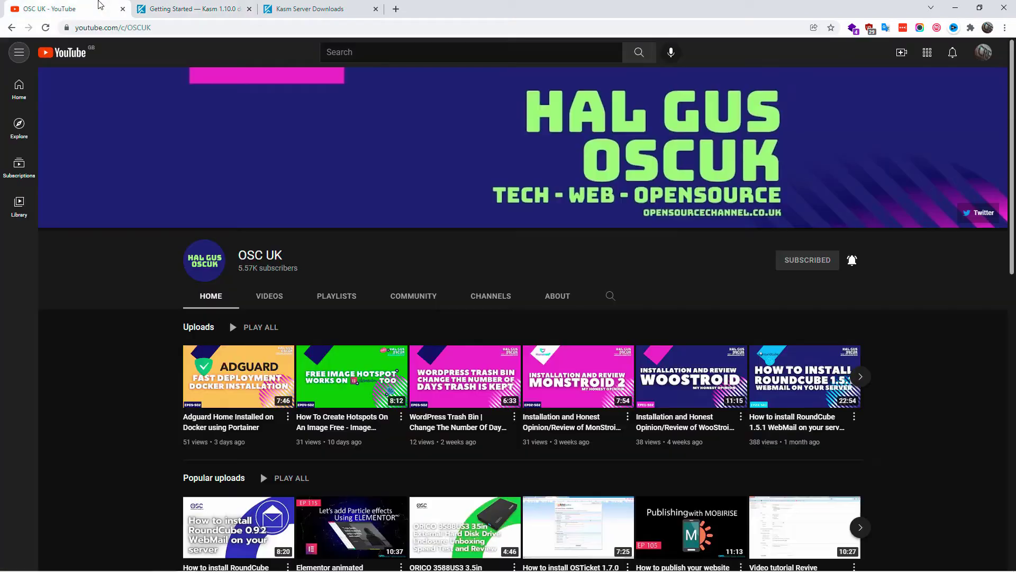
click(101, 6)
click(265, 7)
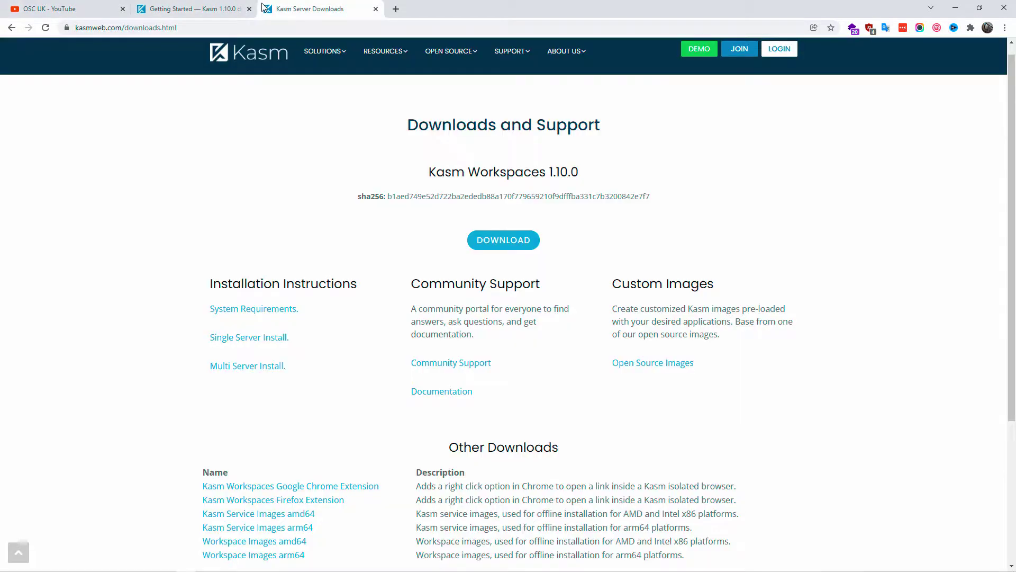
right_click(498, 243)
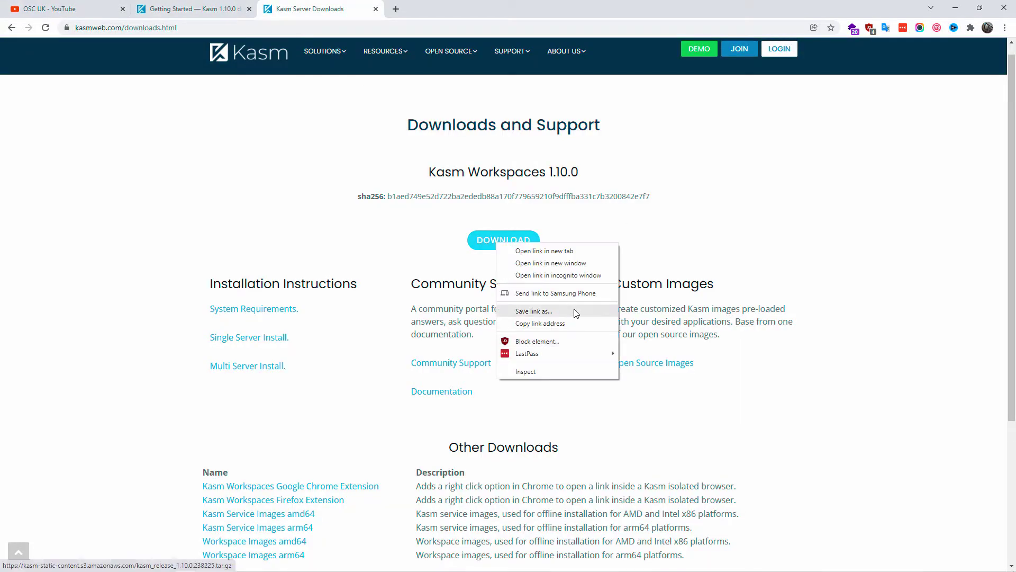
click(548, 324)
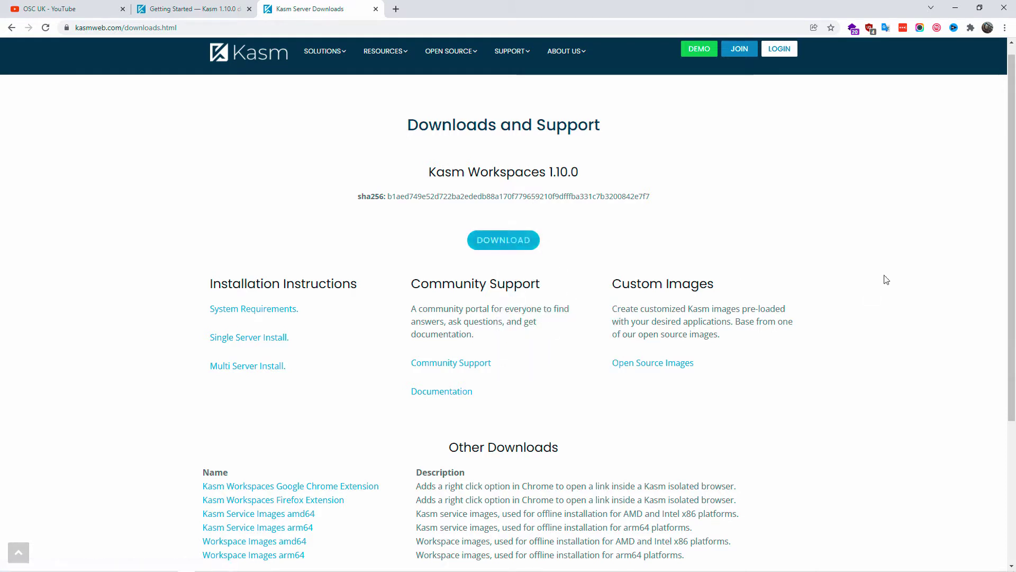
- Move the Kasm install notes in Notepad aside and select the saved release URL line
click(391, 566)
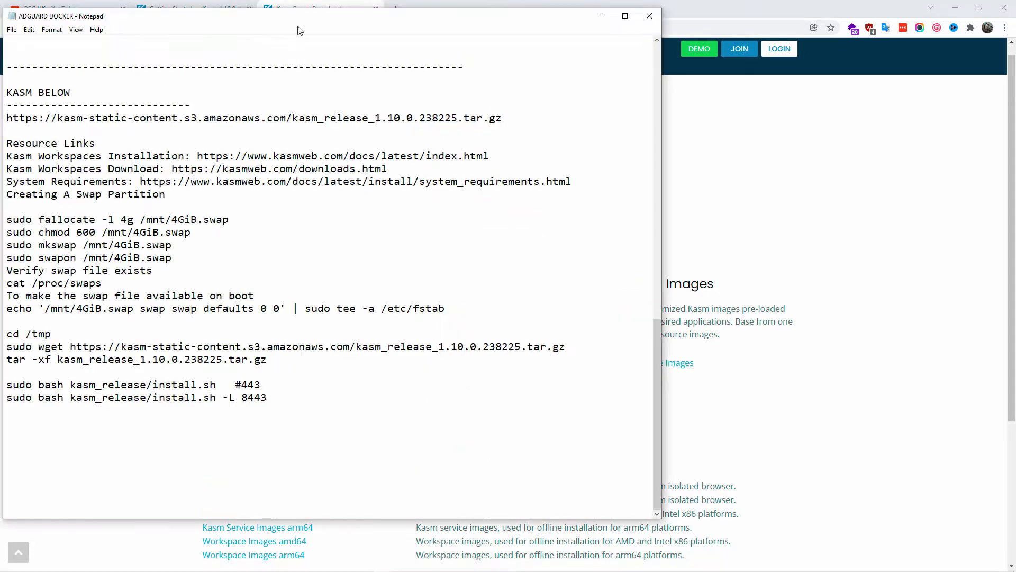
drag(298, 22, 580, 63)
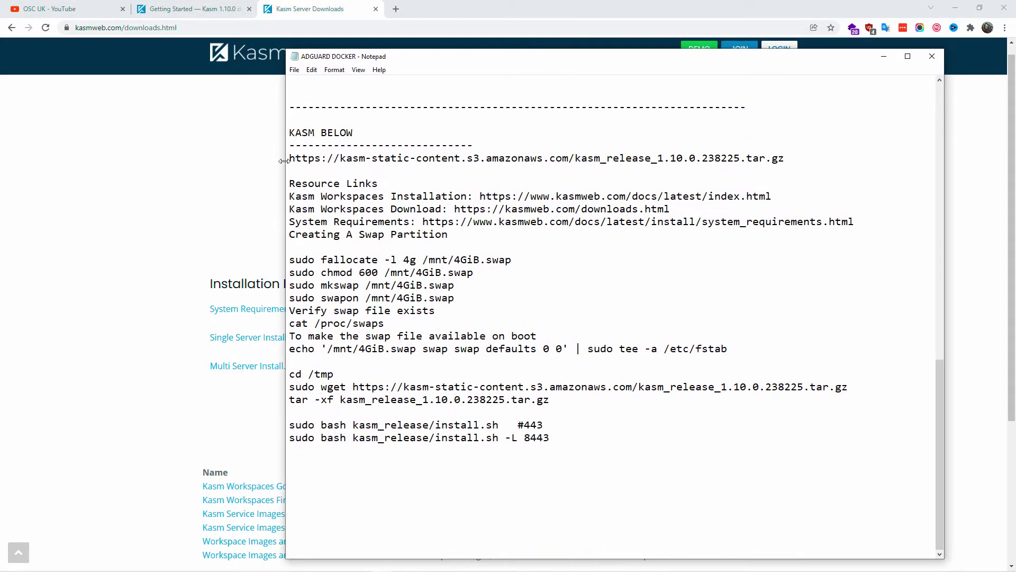
drag(290, 158, 791, 165)
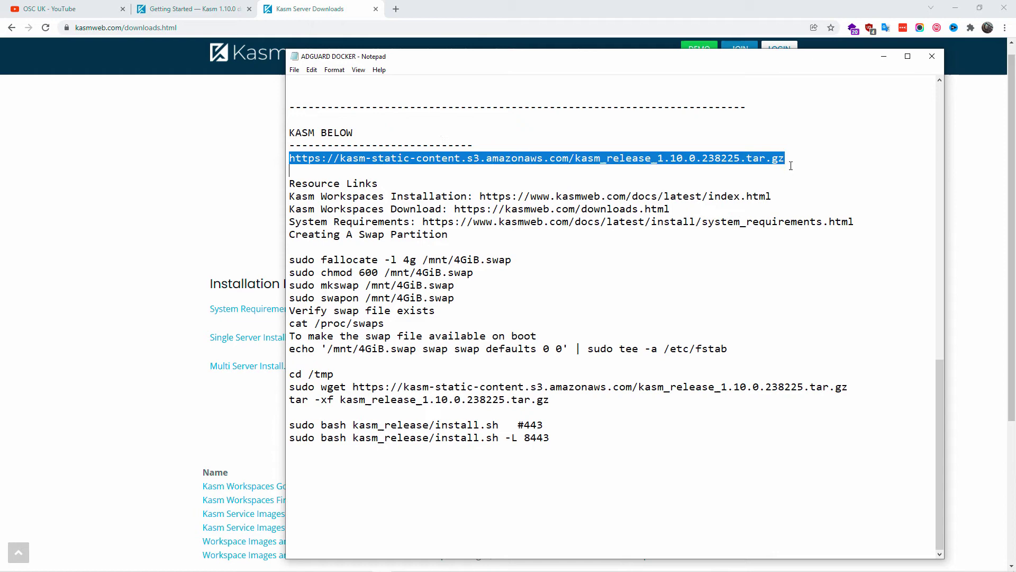
key(ctrl+End)
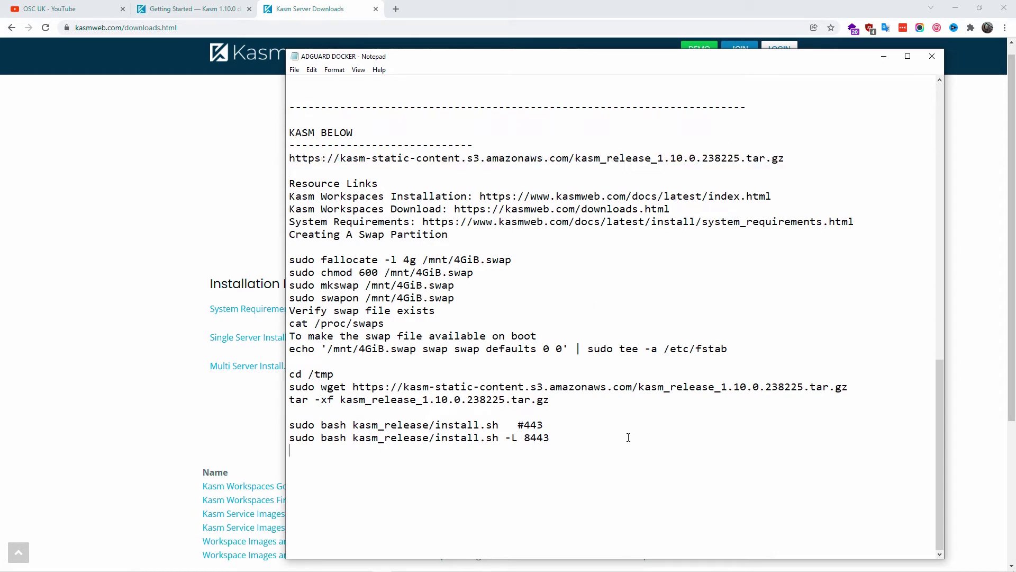
- Select the release URL in the wget command, then the block from Resource Links through install.sh -L 8443
drag(291, 387, 848, 381)
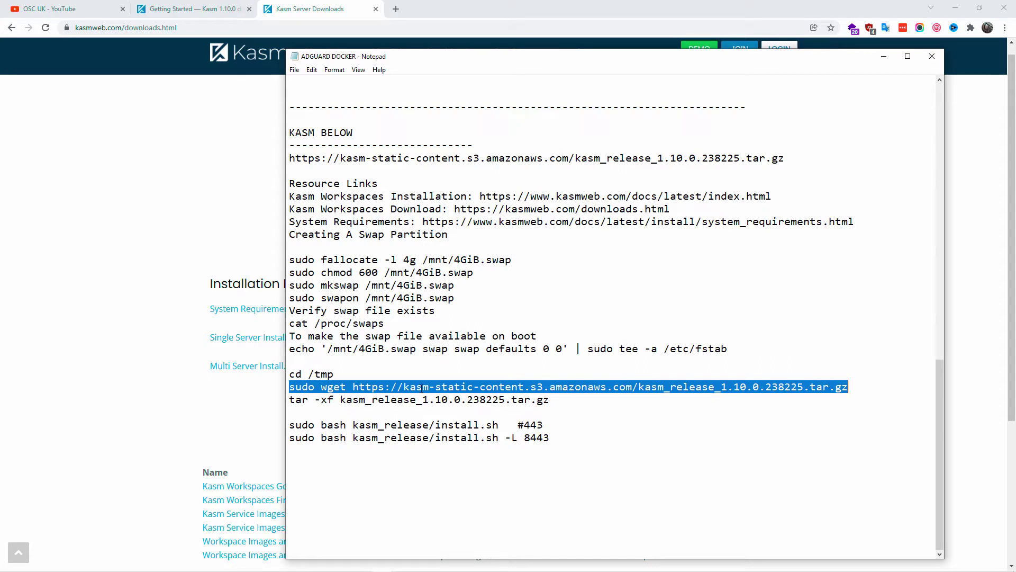
click(421, 387)
drag(353, 387, 849, 387)
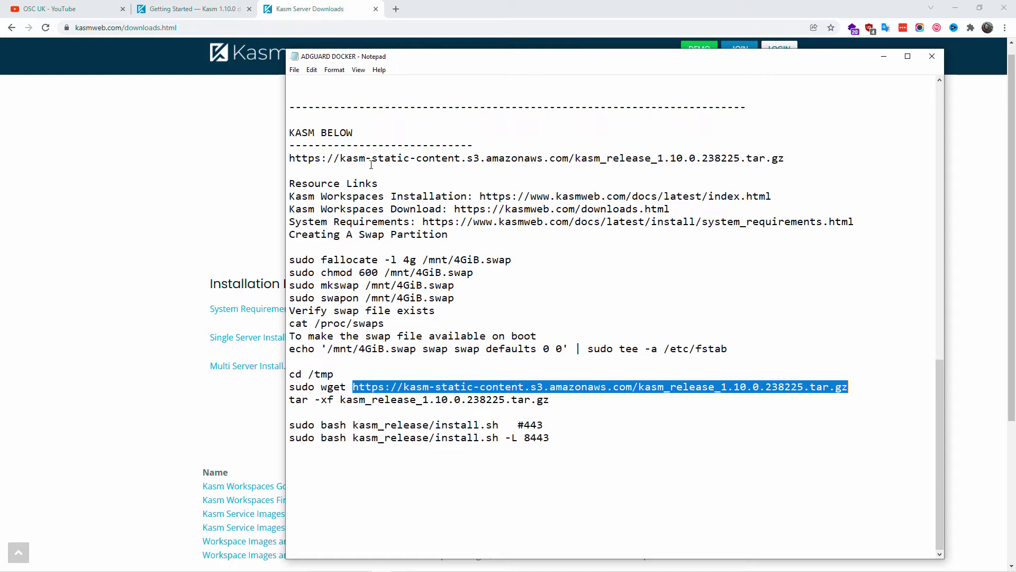
drag(291, 183, 541, 454)
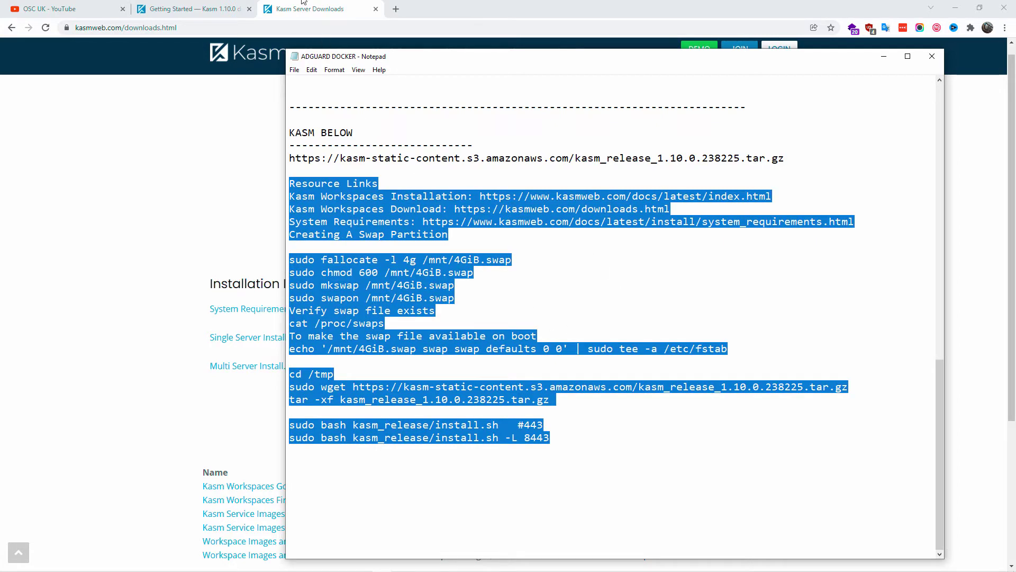
- In the Getting Started docs, select the swap-file creation commands and the cat /proc/swaps command
click(221, 5)
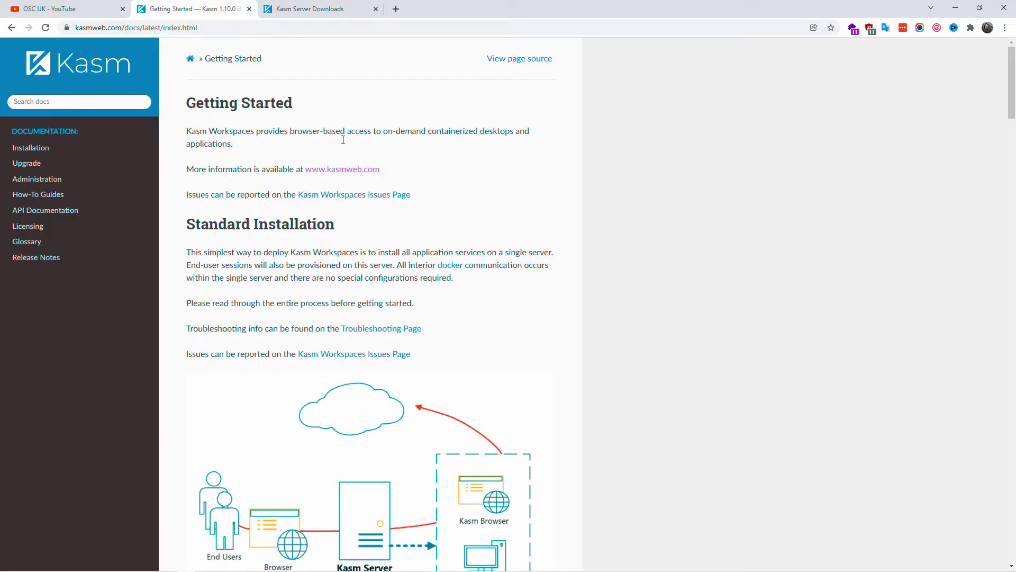
scroll(452, 260, down, 6)
scroll(452, 259, down, 12)
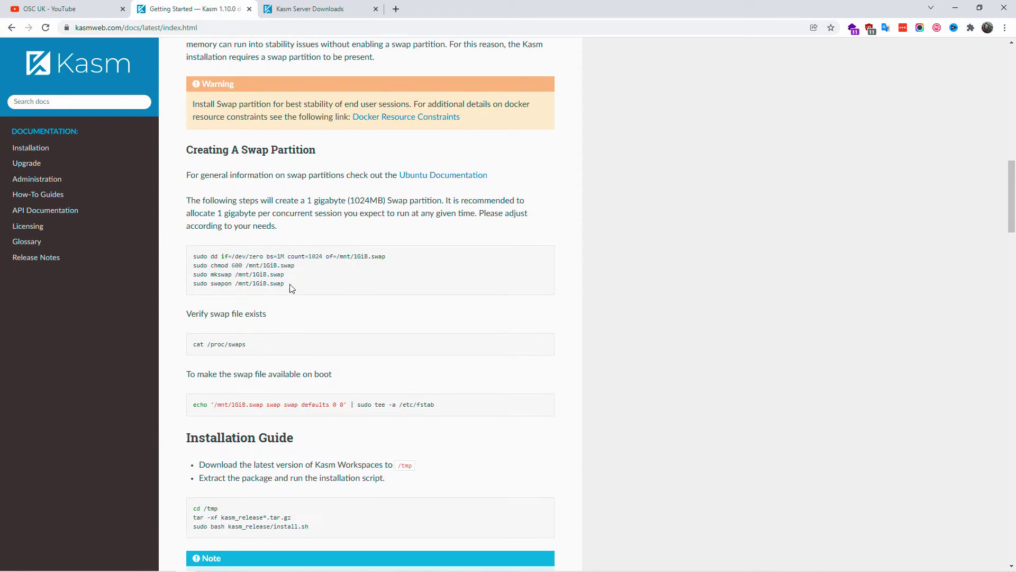
drag(285, 285, 210, 258)
triple_click(192, 343)
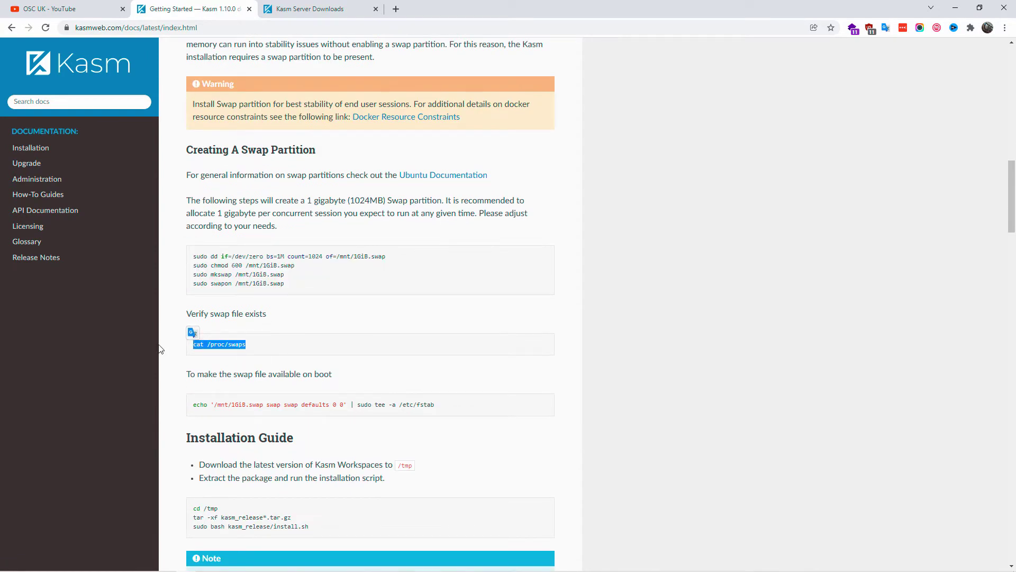
- Scroll through the installation section and return to the Getting Started page
scroll(356, 295, down, 5)
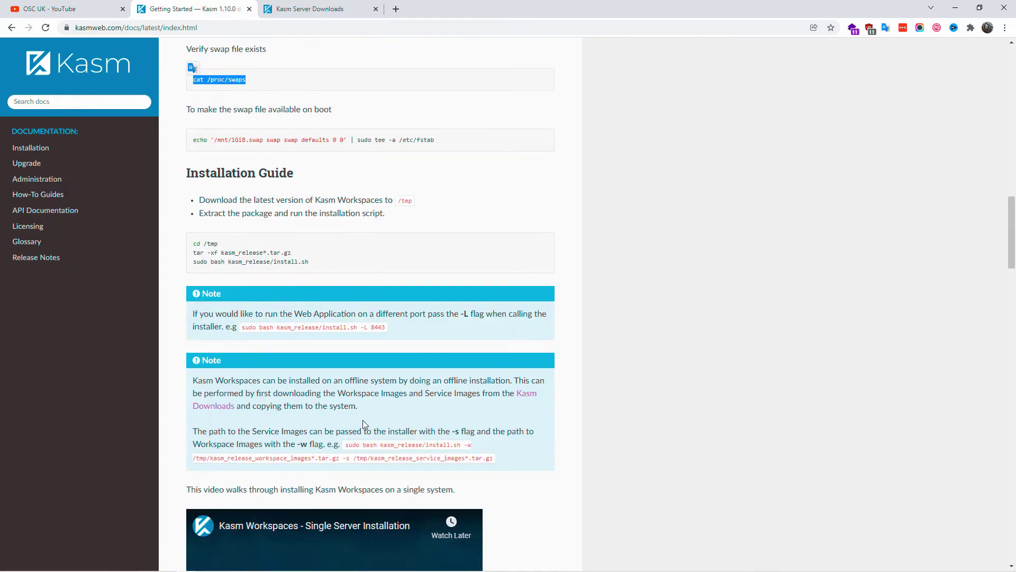
scroll(363, 421, down, 5)
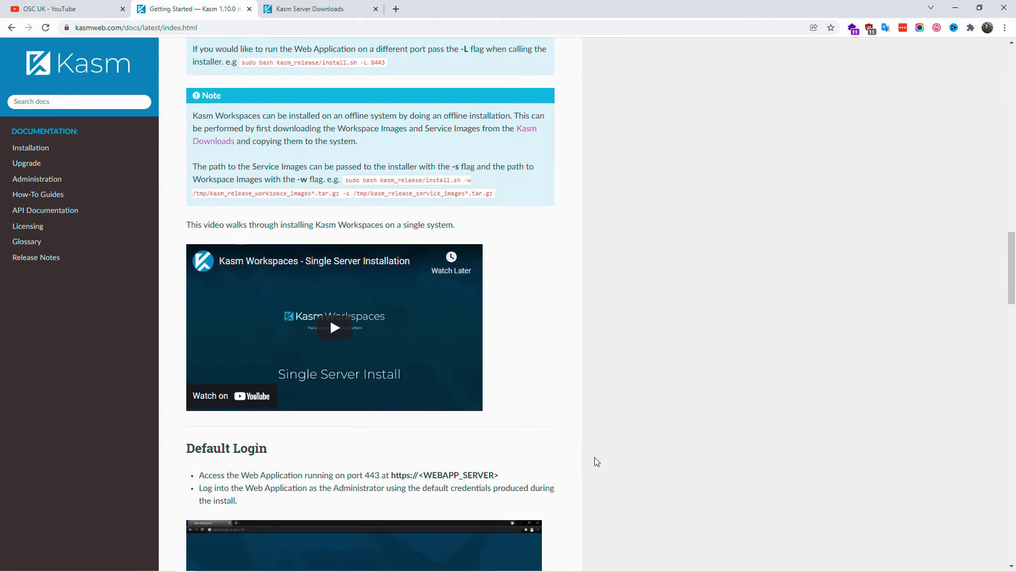
scroll(595, 460, up, 20)
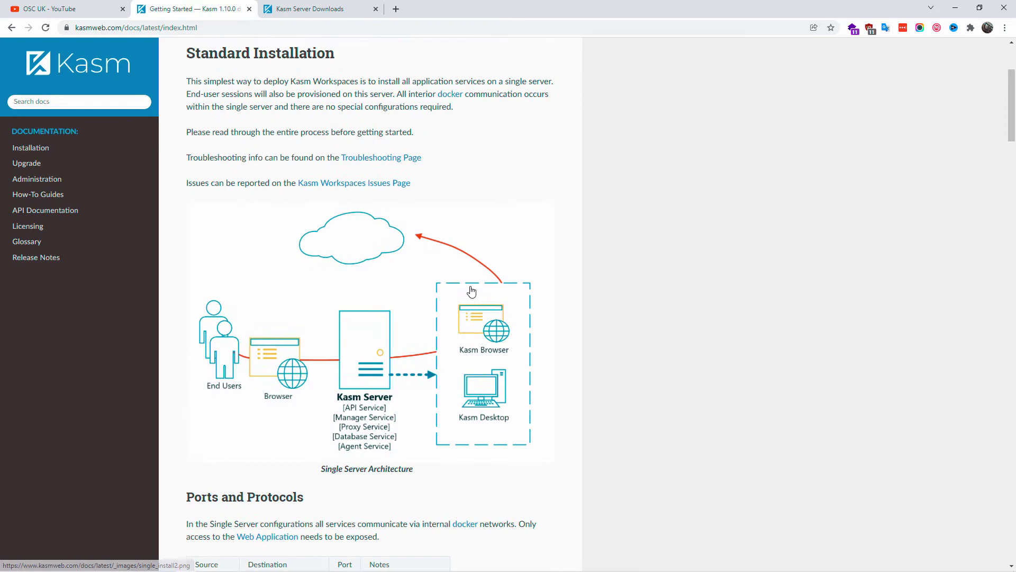
scroll(472, 291, up, 3)
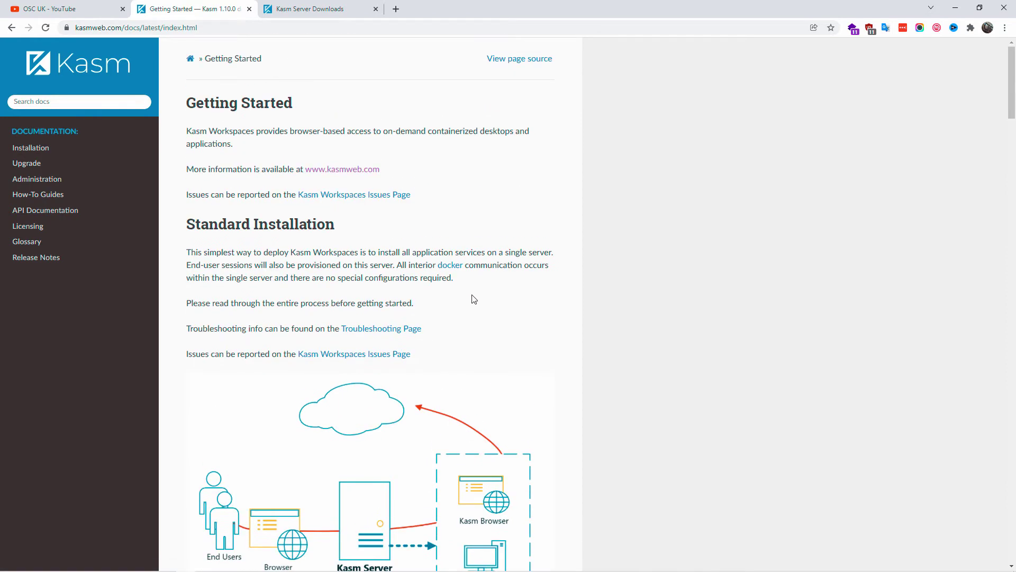
click(365, 11)
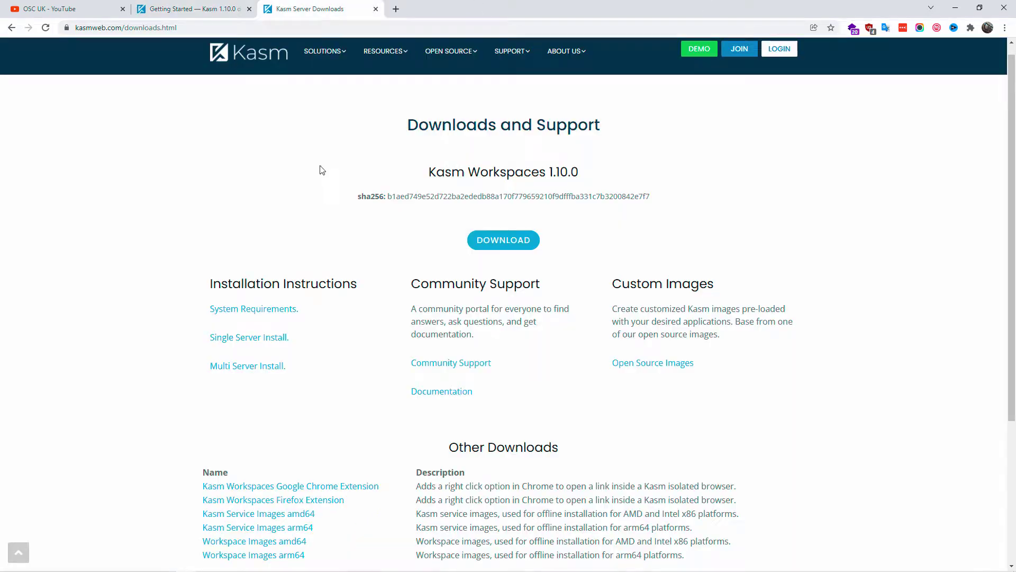
click(242, 10)
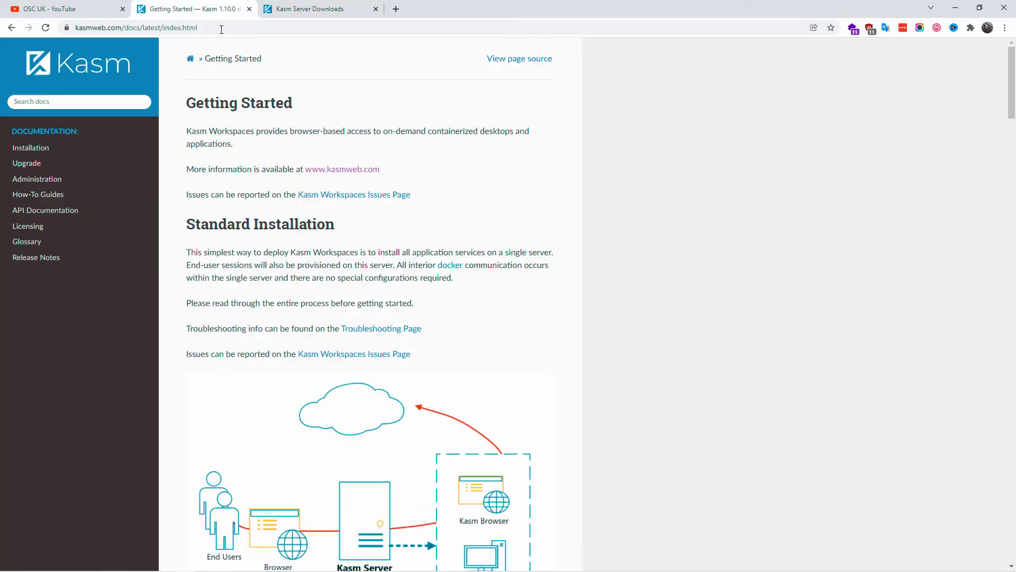
- Minimize Chrome, snap the PuTTY terminal to the right half and Notepad to the left
click(956, 7)
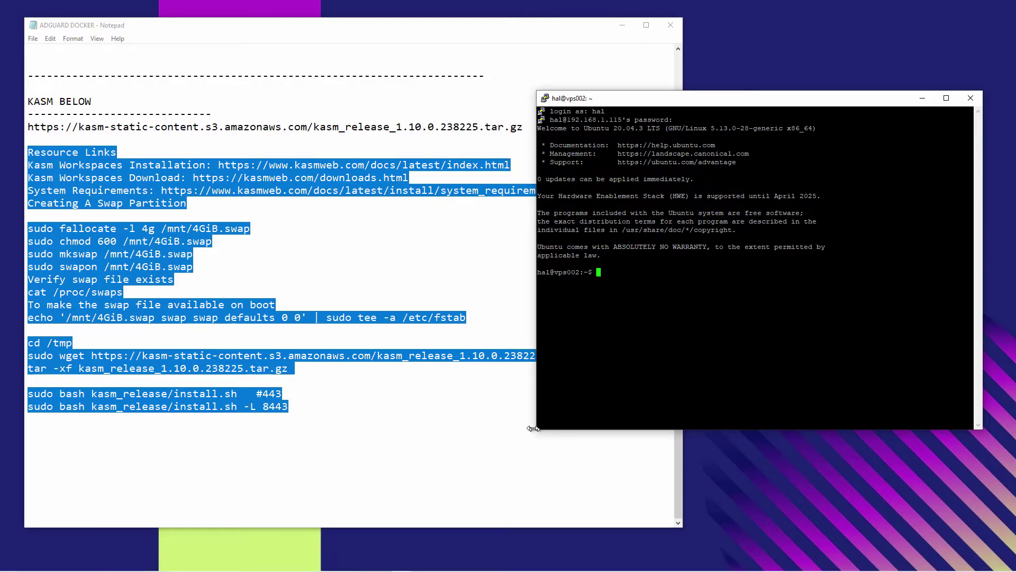
drag(537, 429, 329, 514)
drag(475, 100, 454, 88)
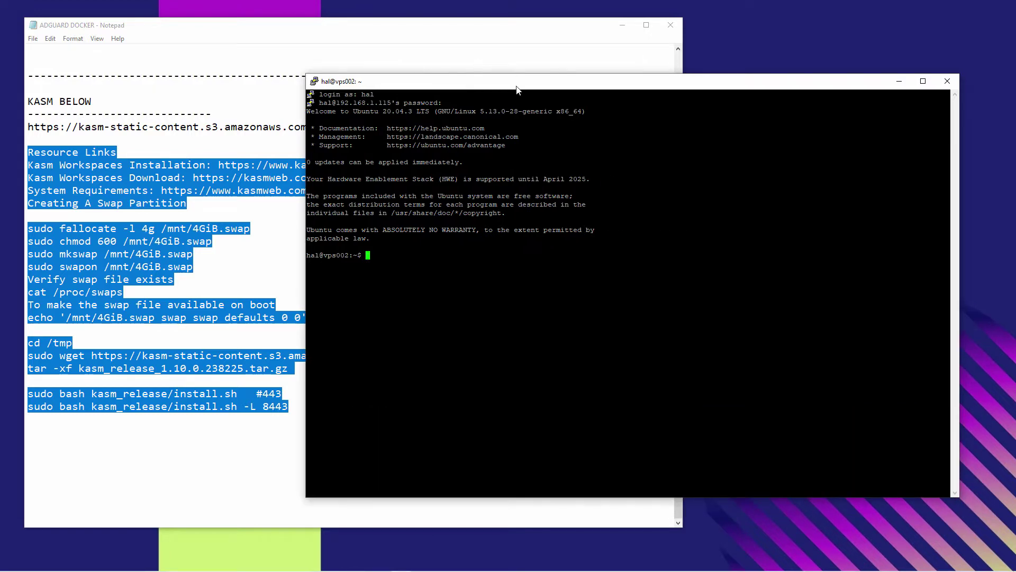
drag(519, 87, 1014, 24)
click(323, 190)
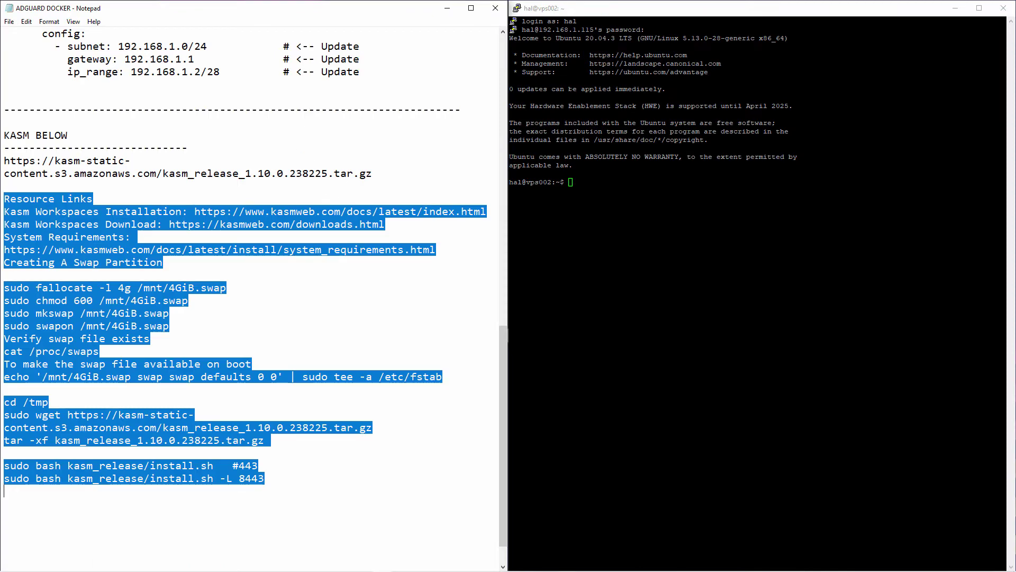
- Widen the terminal beside the notes and select the system_requirements.html link in Notepad
double_click(526, 3)
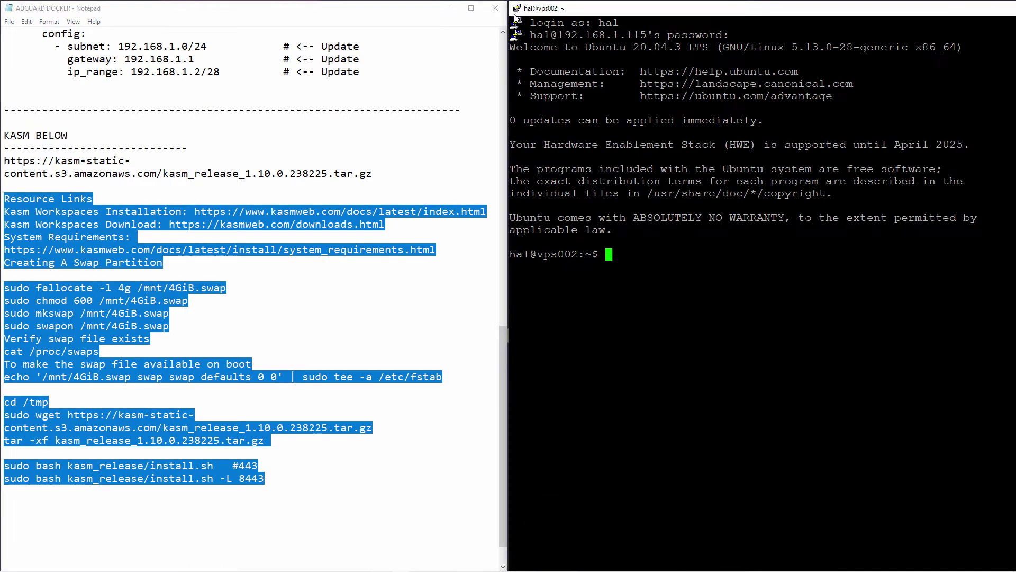
drag(508, 23, 399, 40)
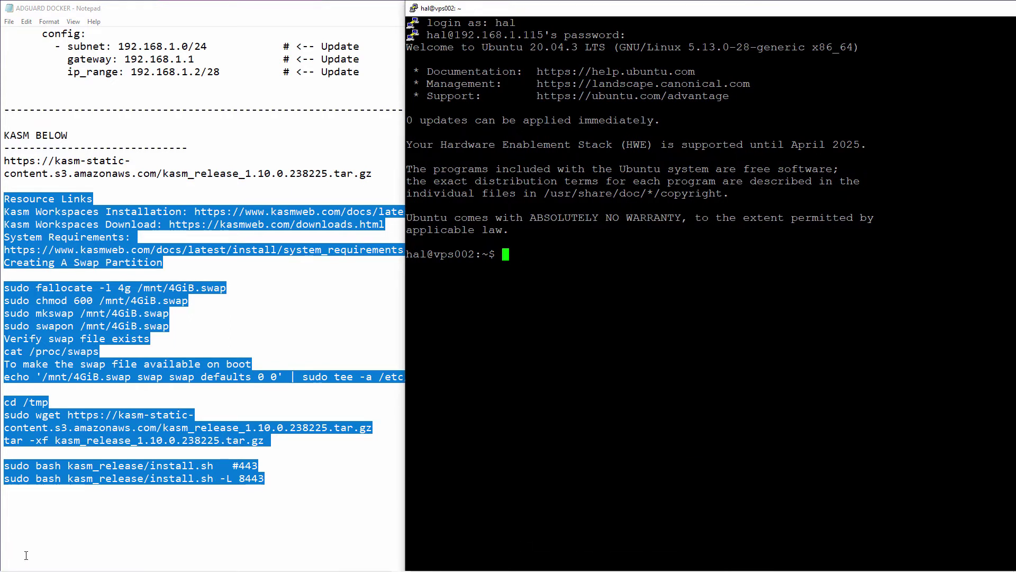
click(257, 249)
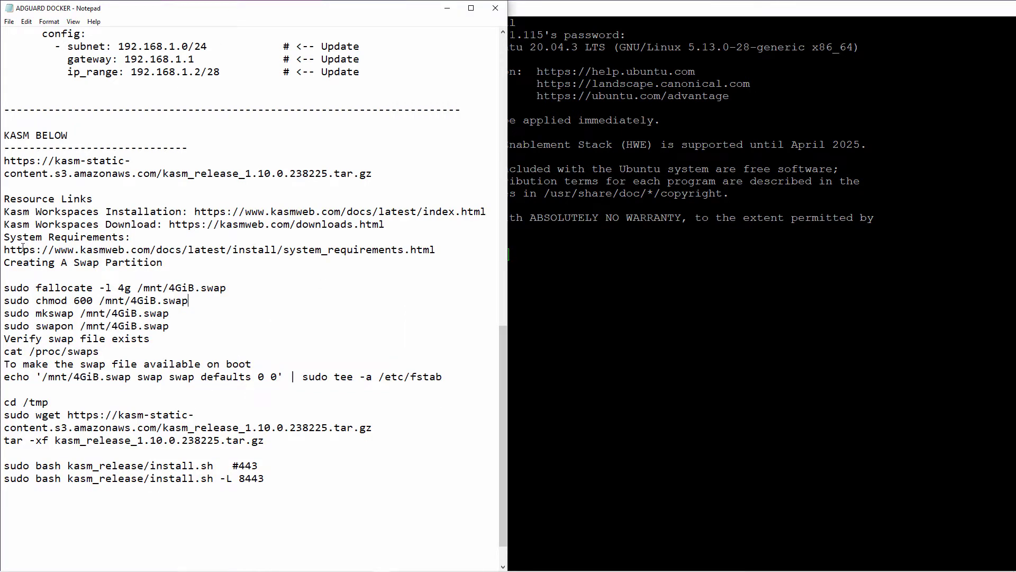
drag(435, 250, 2, 247)
key(ctrl+c)
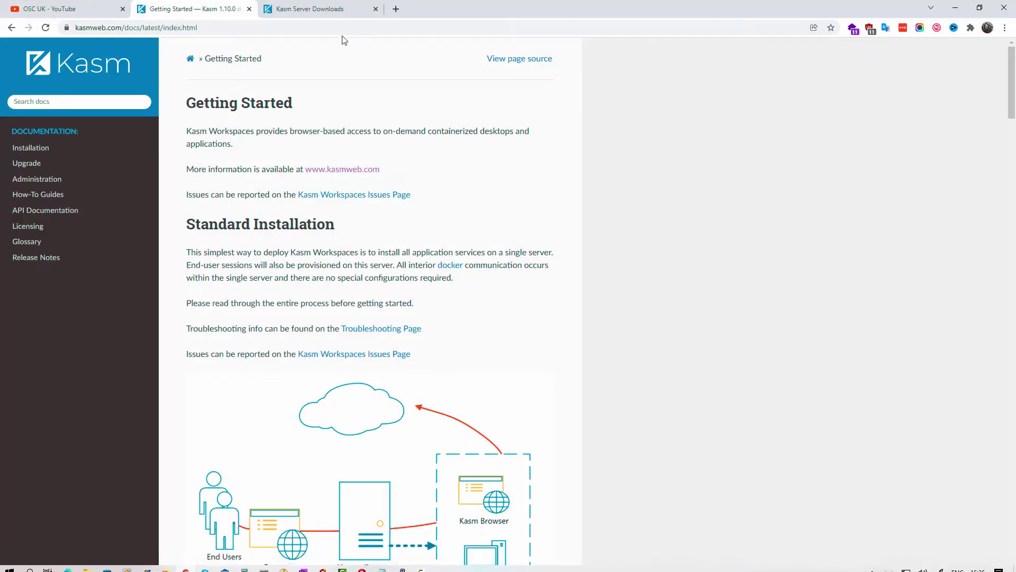
- Load the pasted System Requirements URL in Chrome and highlight the supported Ubuntu versions
click(329, 8)
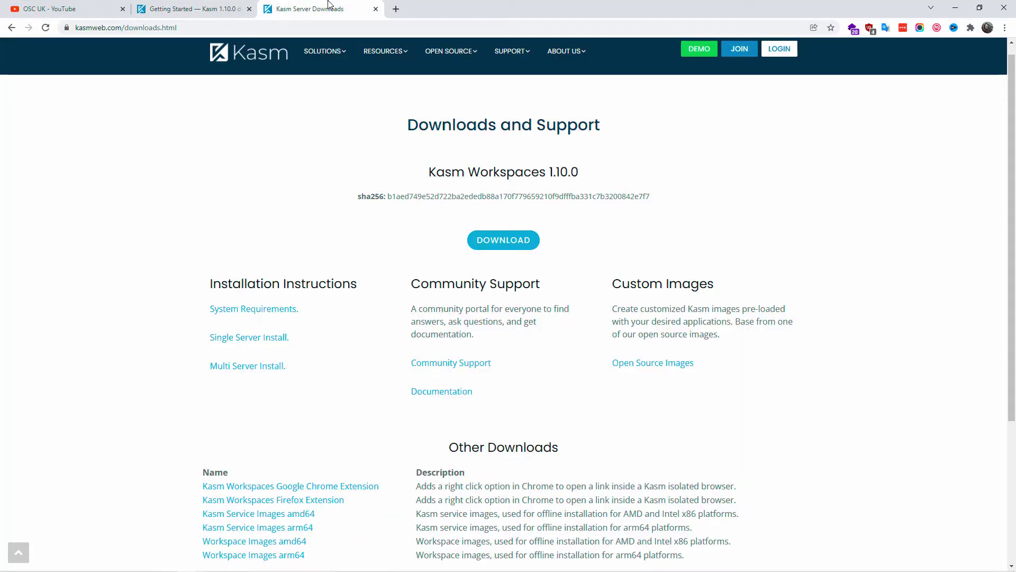
click(290, 30)
key(ctrl+v)
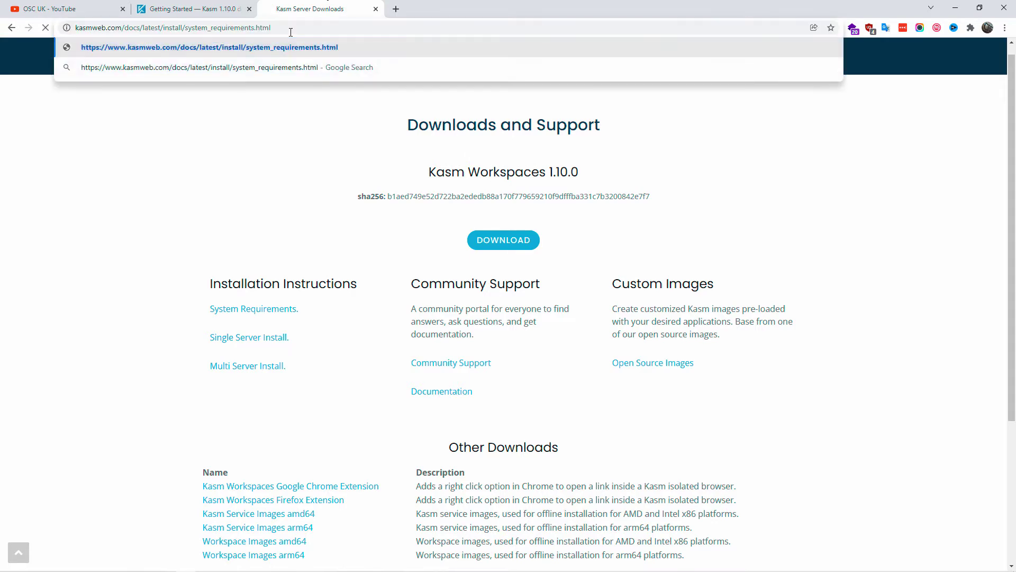
key(Return)
scroll(524, 244, down, 3)
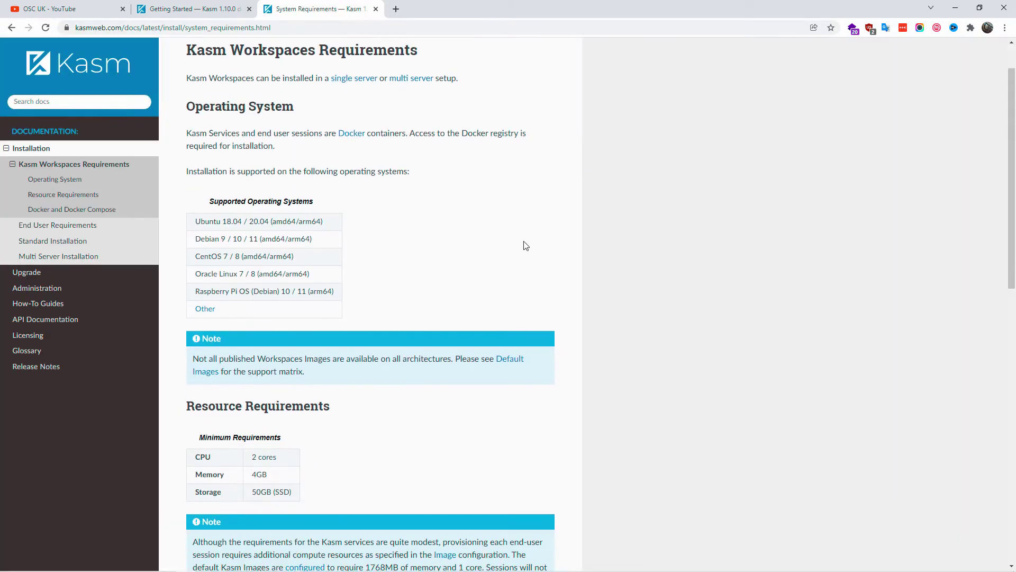
scroll(316, 162, up, 3)
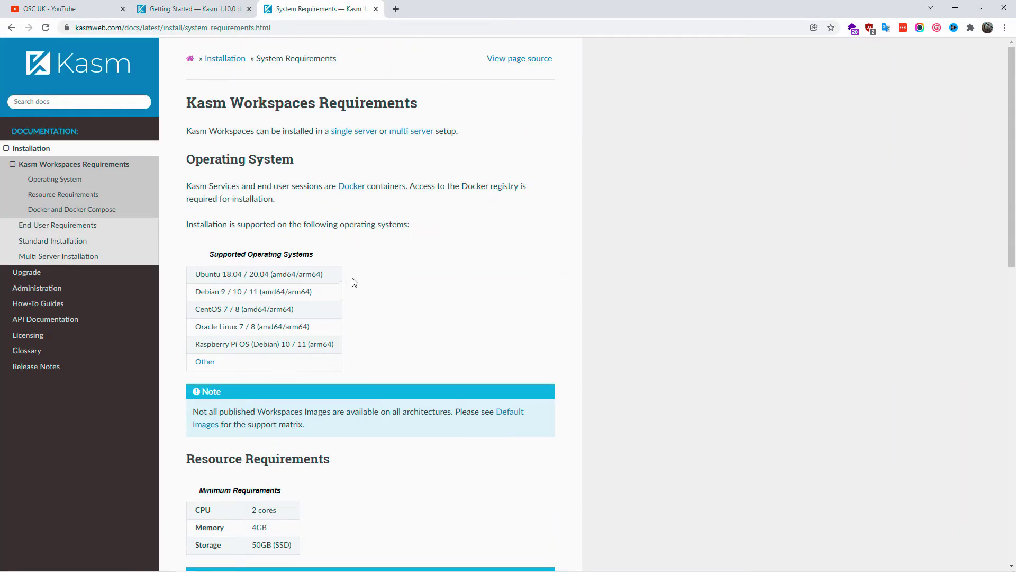
drag(323, 276, 216, 273)
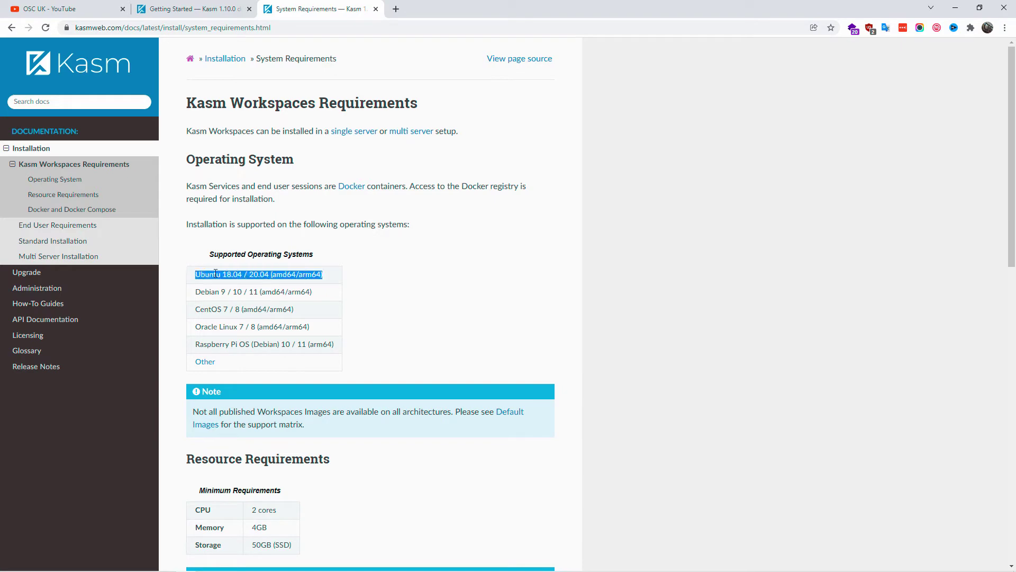
click(456, 312)
- Review the minimum CPU, memory and storage values and the Docker and Docker Compose requirements
scroll(454, 312, down, 4)
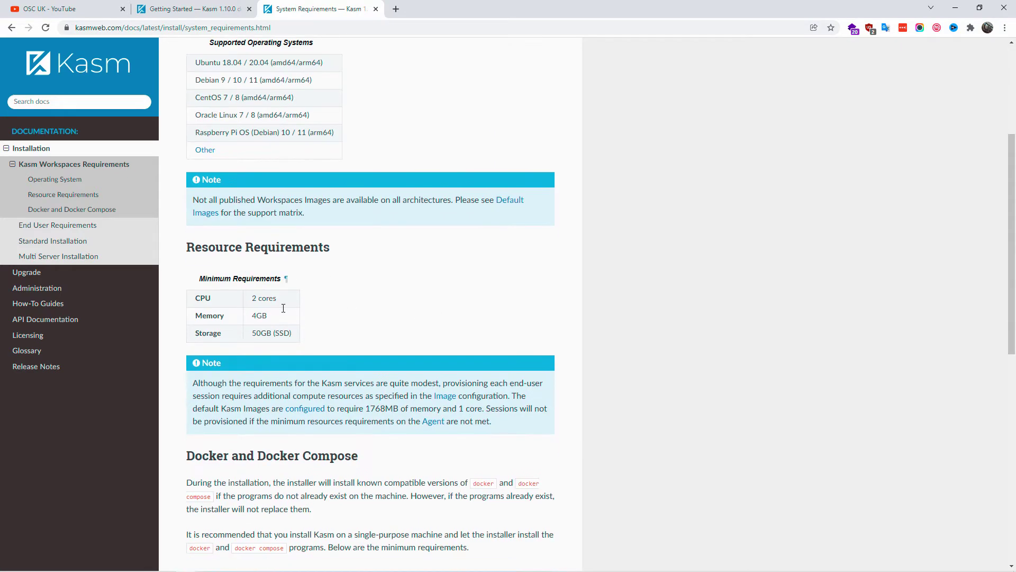
drag(276, 299, 252, 334)
click(420, 319)
scroll(420, 320, down, 4)
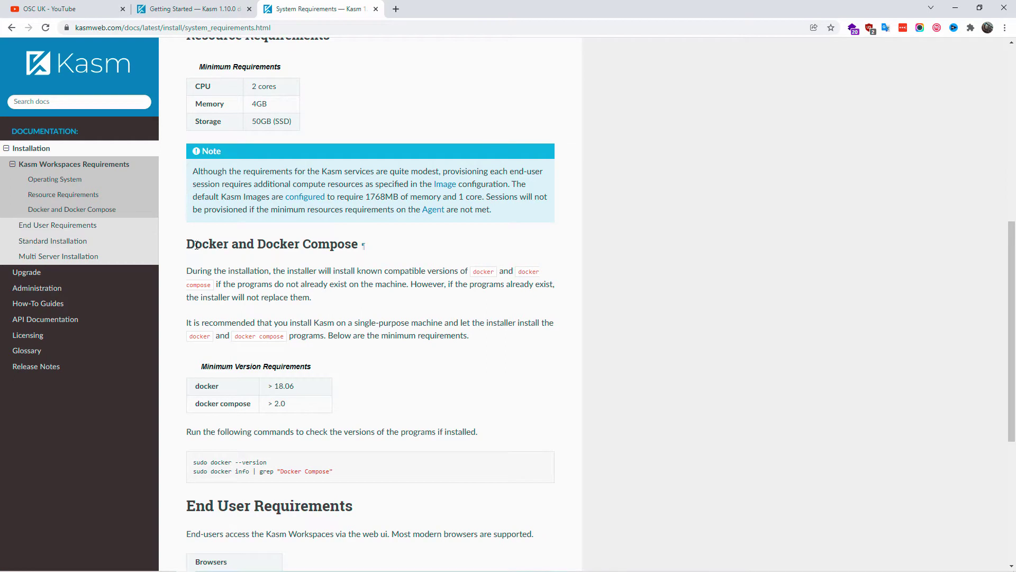
drag(196, 244, 509, 344)
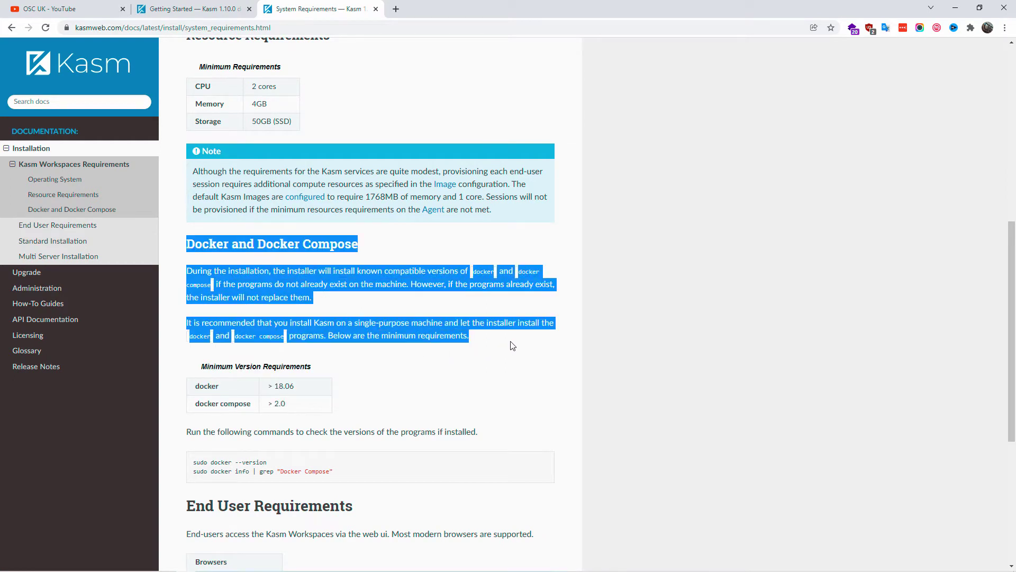
click(400, 402)
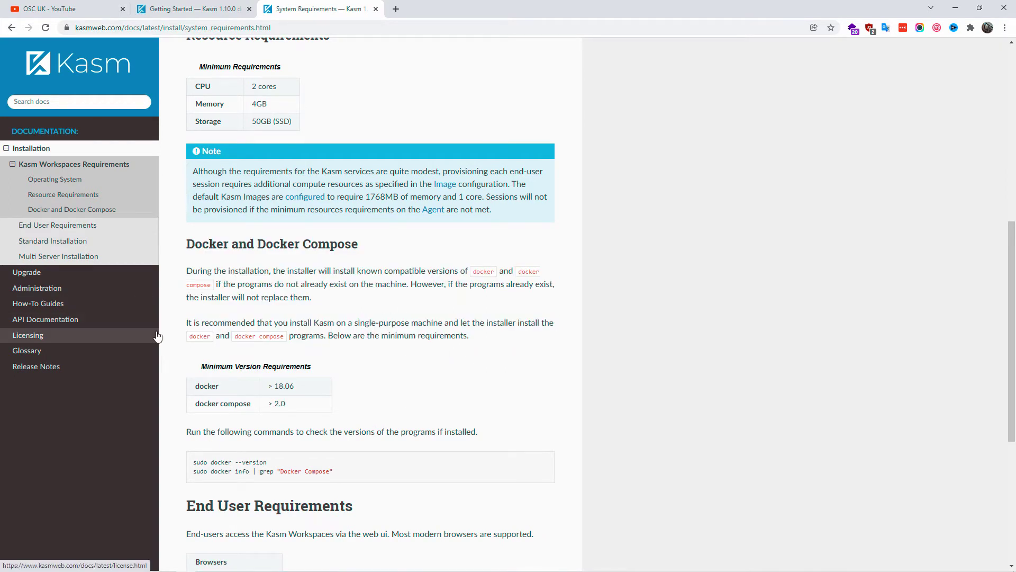
- Review the supported browsers list, highlighting Firefox 48+, then start selecting the first swap command
scroll(323, 204, down, 3)
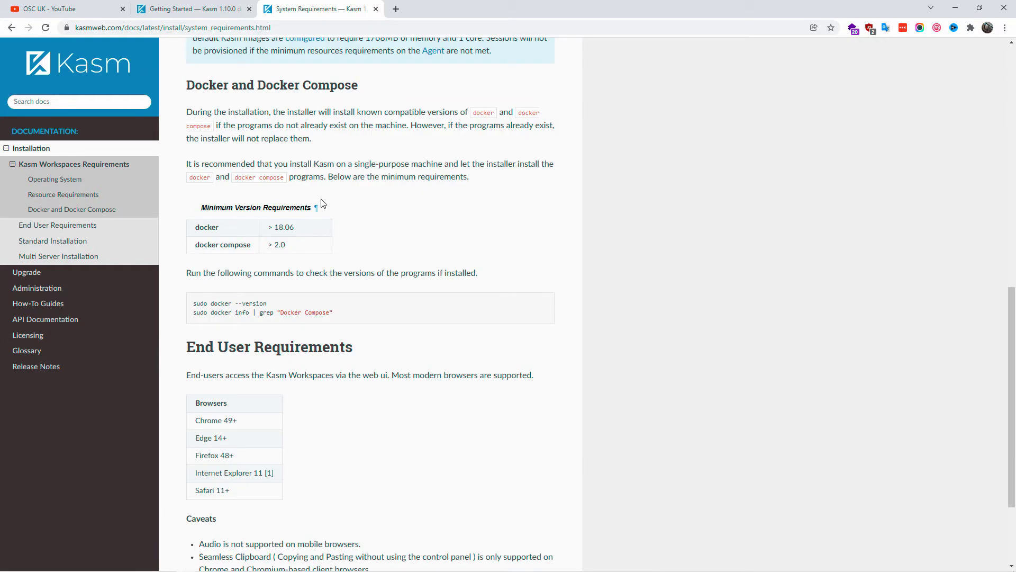
scroll(323, 204, down, 2)
drag(186, 242, 376, 249)
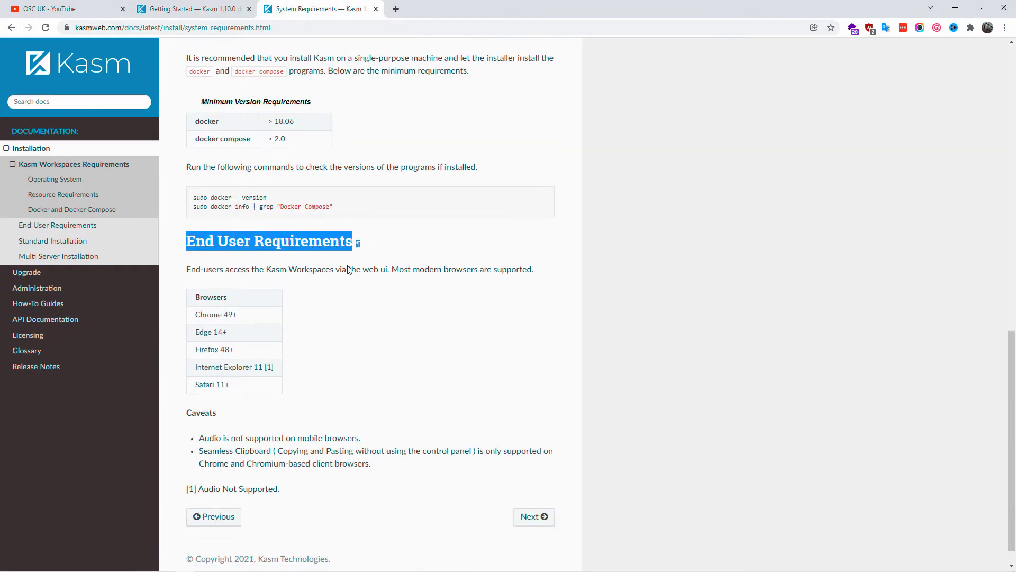
drag(234, 351, 195, 347)
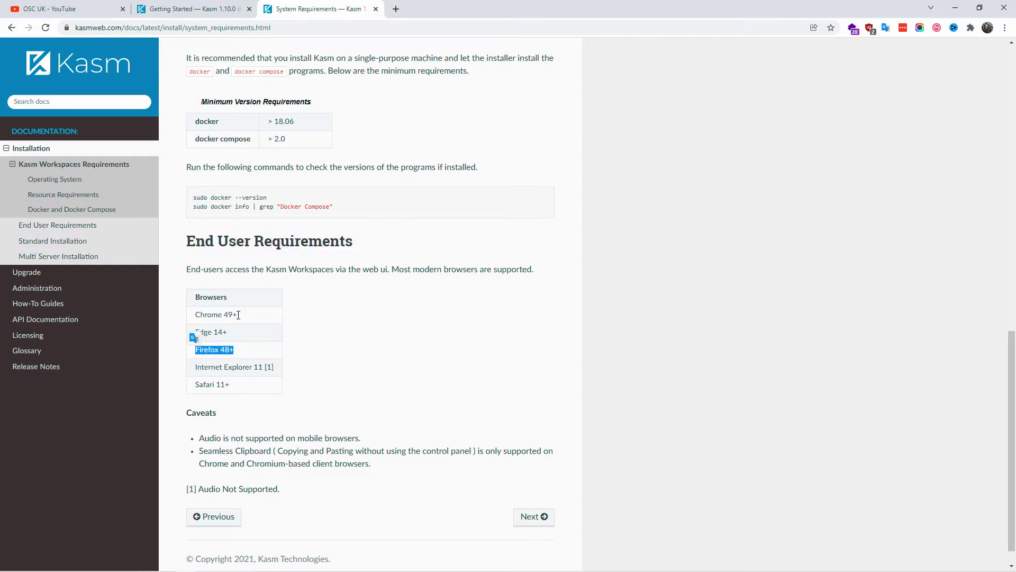
drag(238, 315, 197, 333)
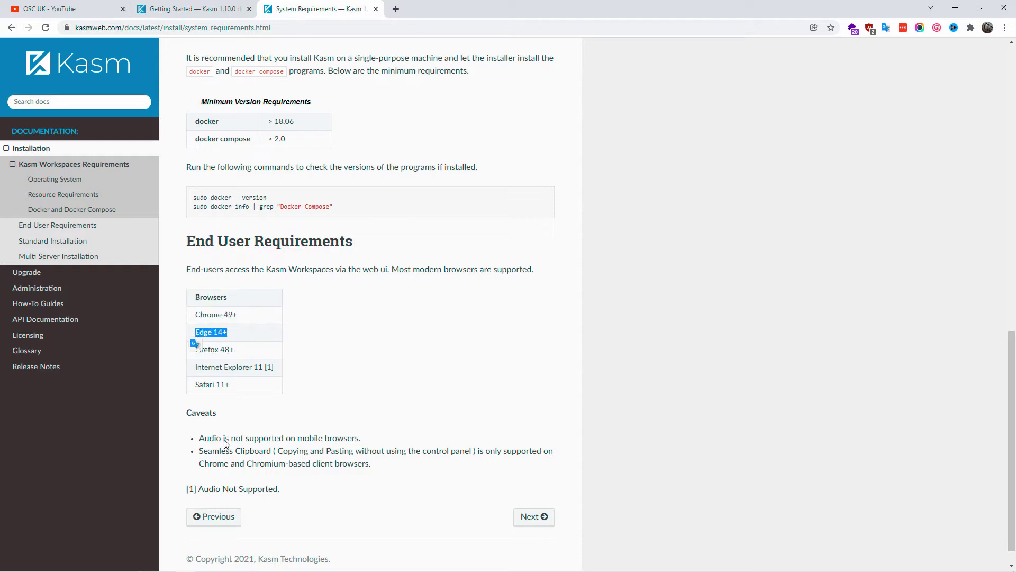
scroll(302, 365, down, 1)
scroll(305, 365, up, 7)
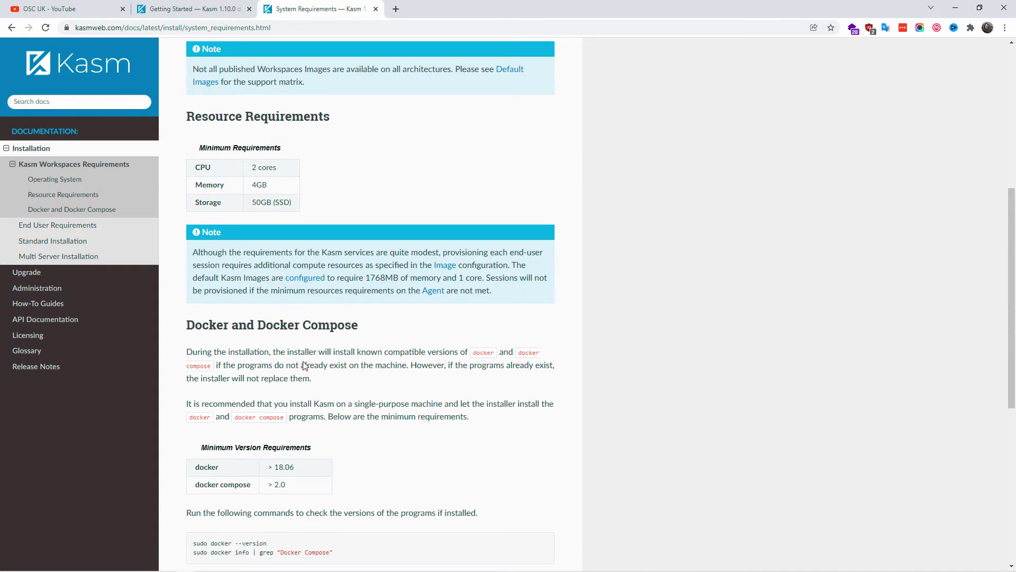
scroll(305, 365, up, 6)
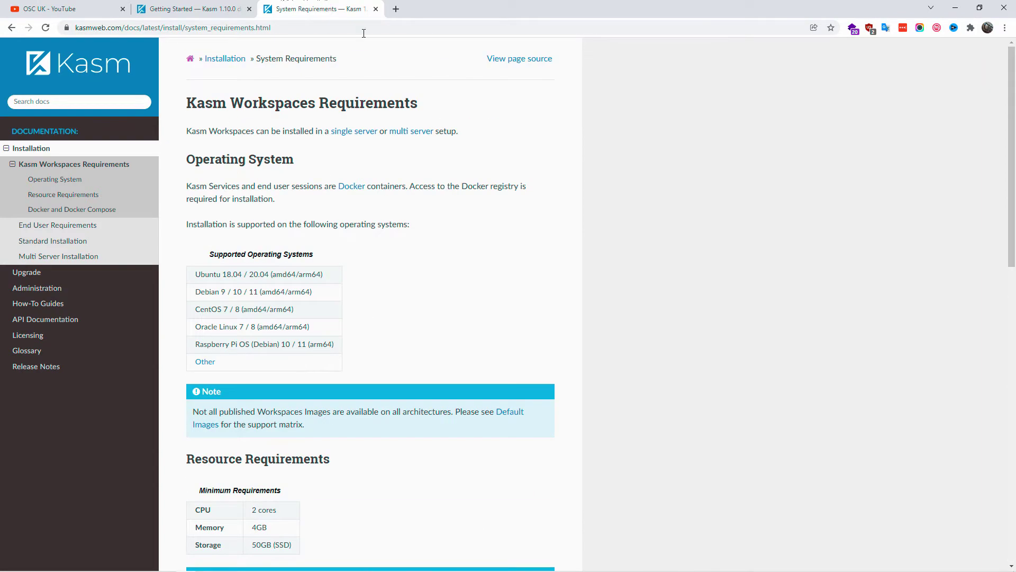
drag(4, 288, 29, 291)
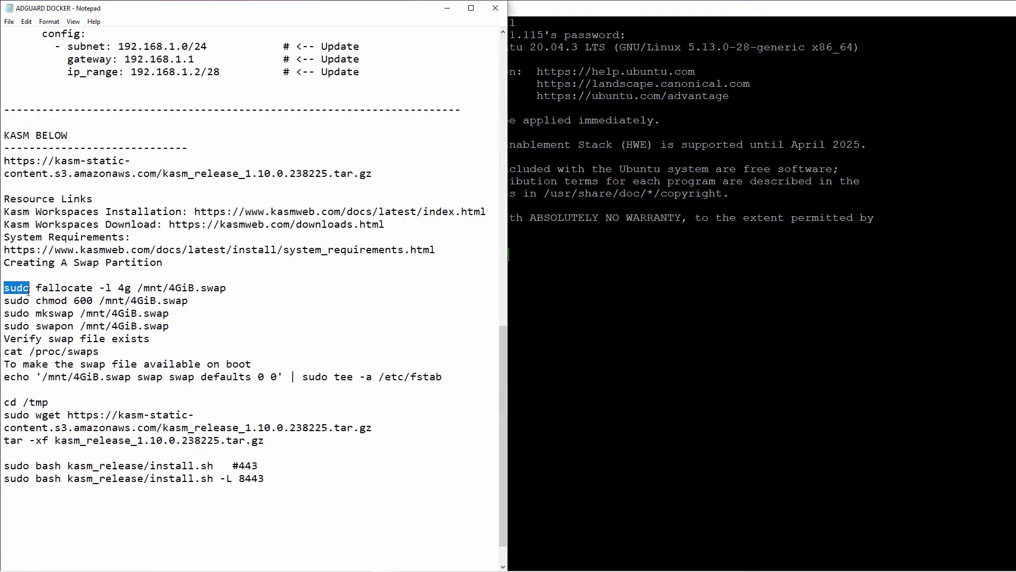
- Copy the fallocate swap command line from the Notepad notes
click(234, 295)
drag(228, 288, 4, 288)
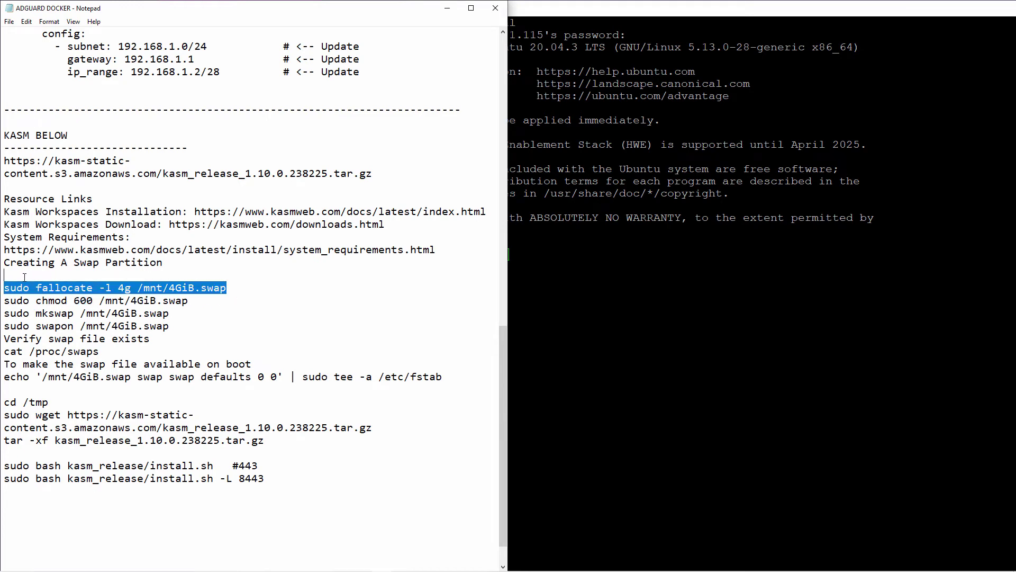
right_click(198, 287)
click(223, 319)
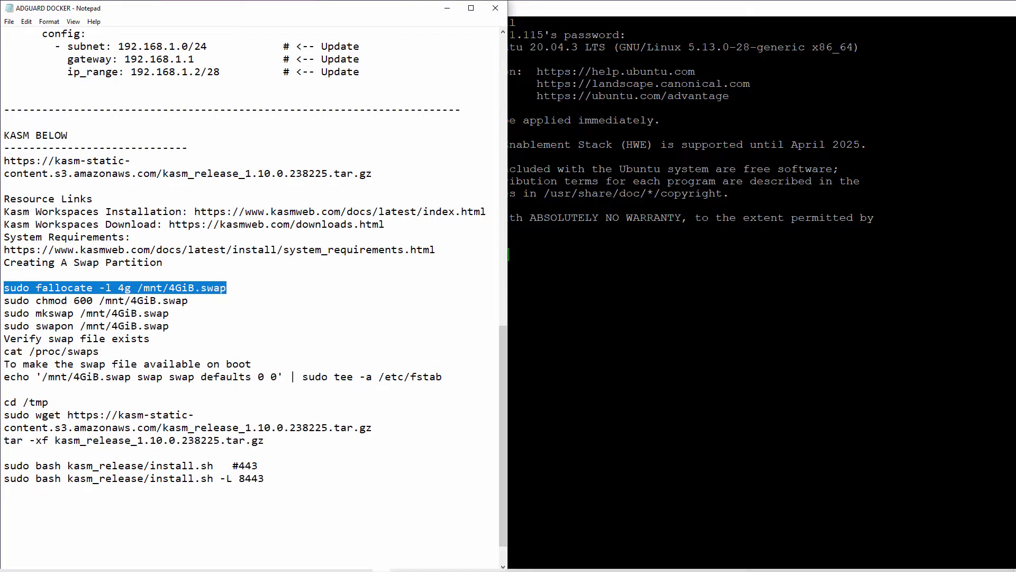
- Compare it with the Creating A Swap Partition commands in the Getting Started docs
click(186, 563)
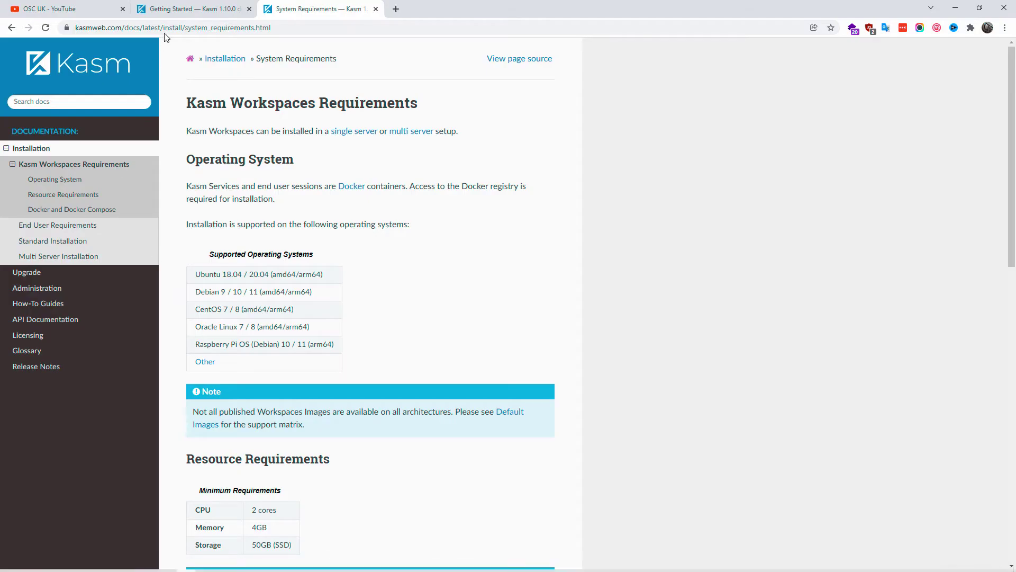
click(199, 6)
scroll(303, 293, down, 8)
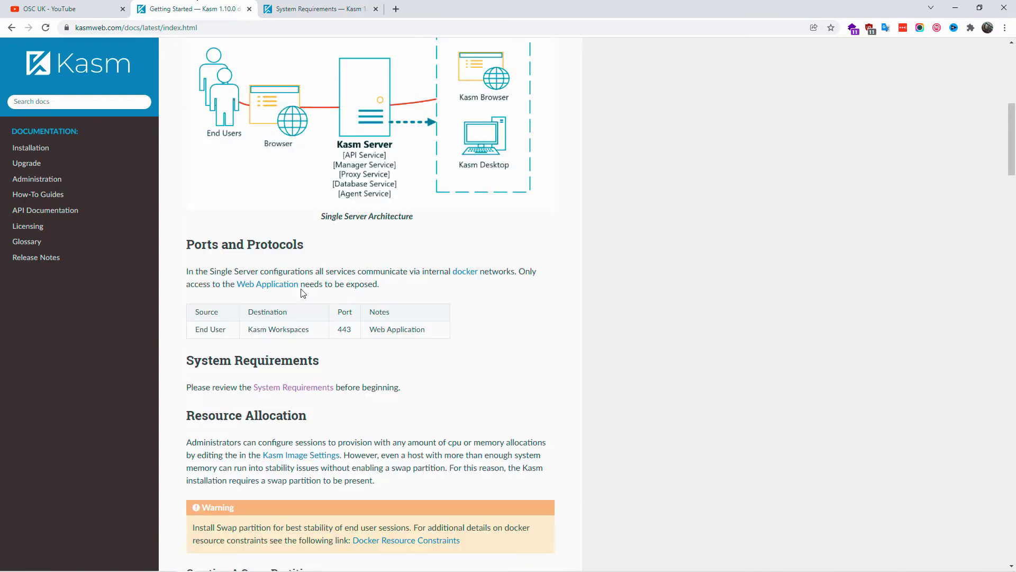
scroll(302, 291, down, 8)
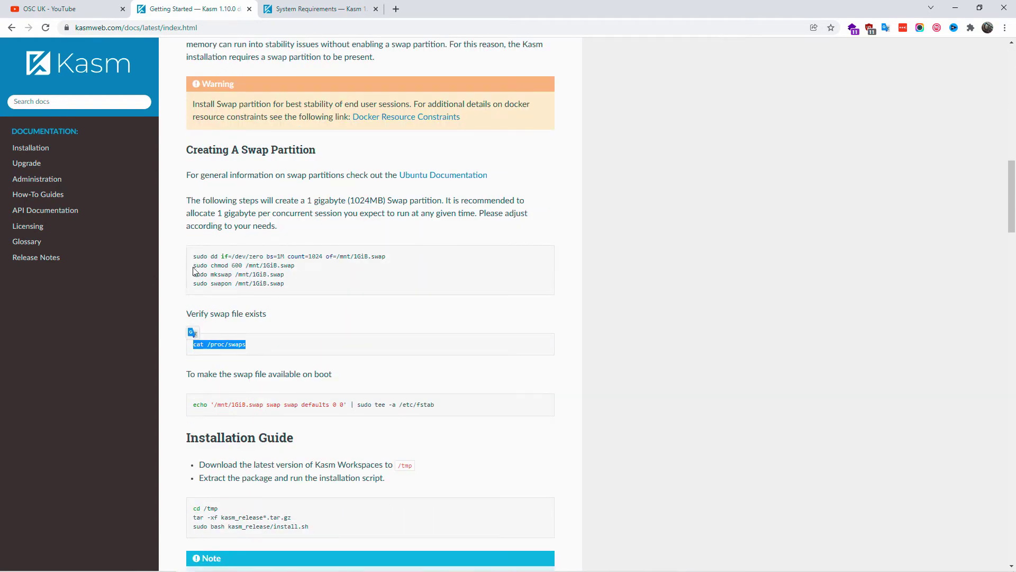
drag(195, 268, 294, 277)
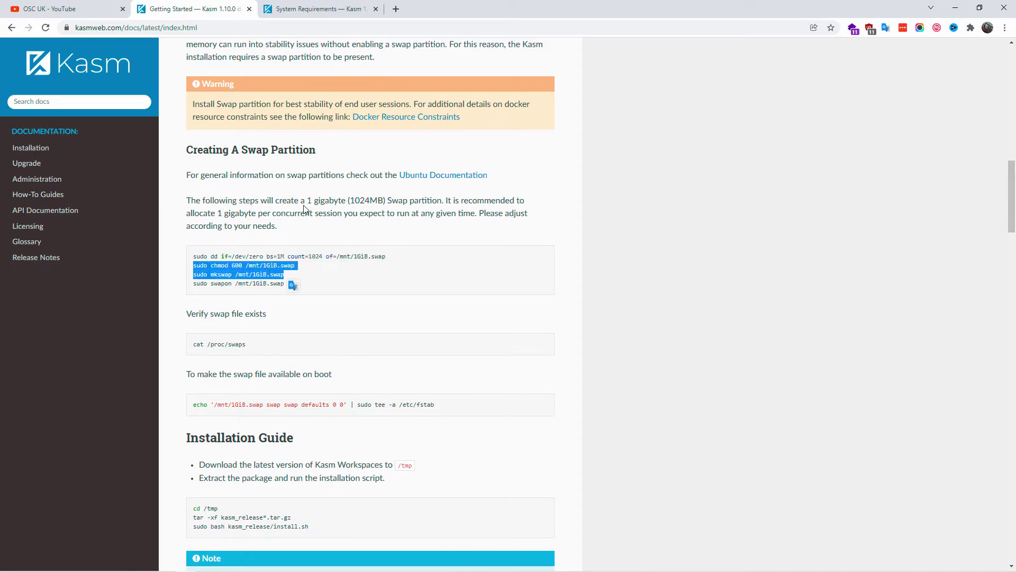
- Run the fallocate command in PuTTY to create /mnt/4GiB.swap, answering the sudo prompt
click(254, 203)
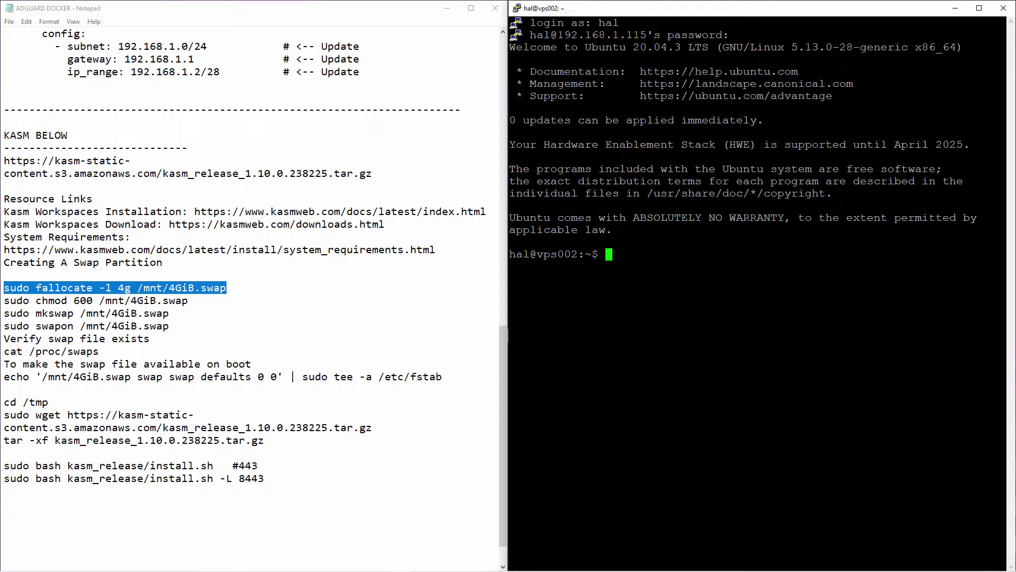
key(shift+Insert)
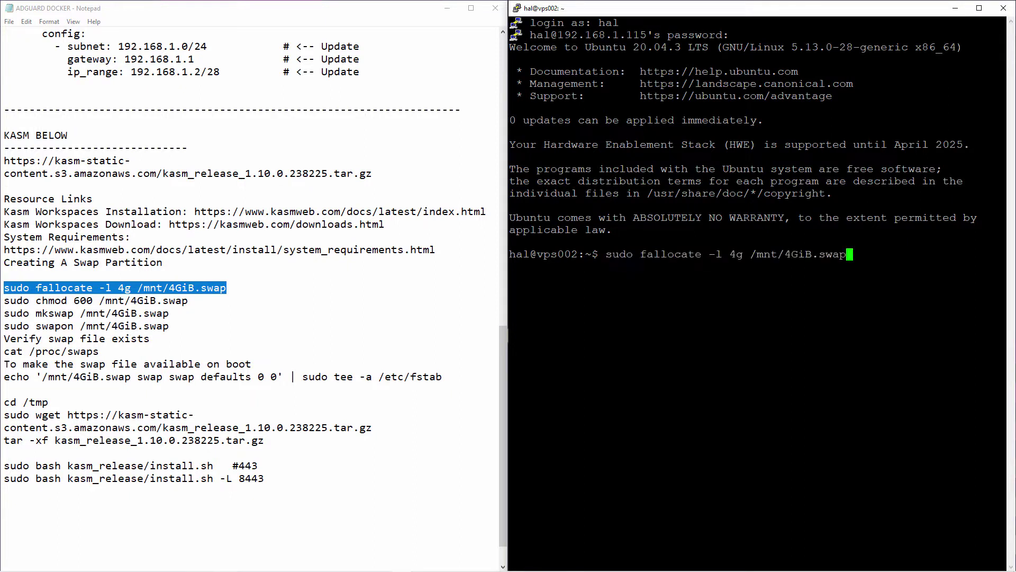
key(Return)
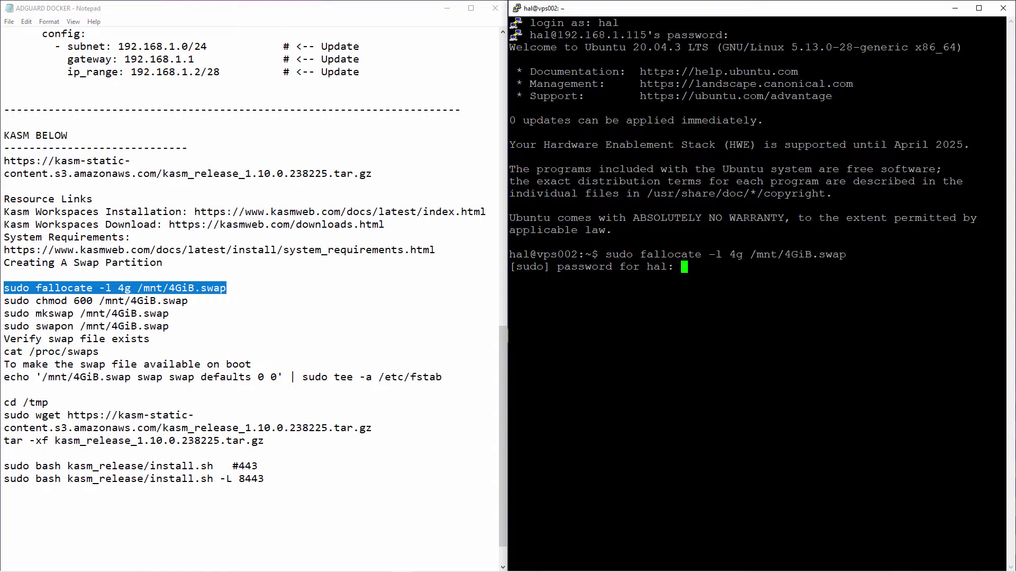
key(Return)
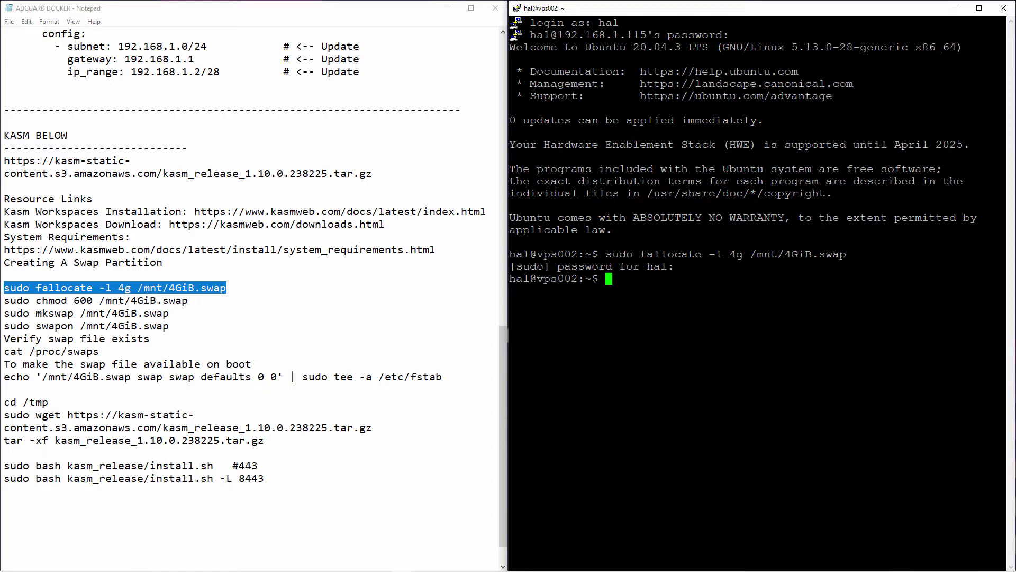
- Run chmod 600 on the swap file using the command copied from the notes
drag(227, 288, 191, 305)
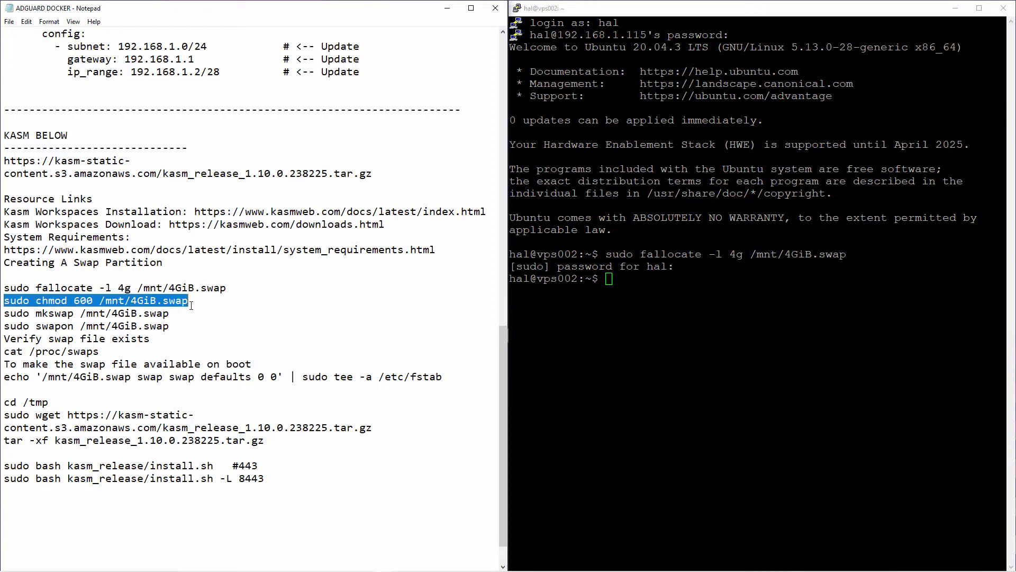
right_click(192, 306)
click(217, 334)
key(alt+Tab)
key(shift+Insert)
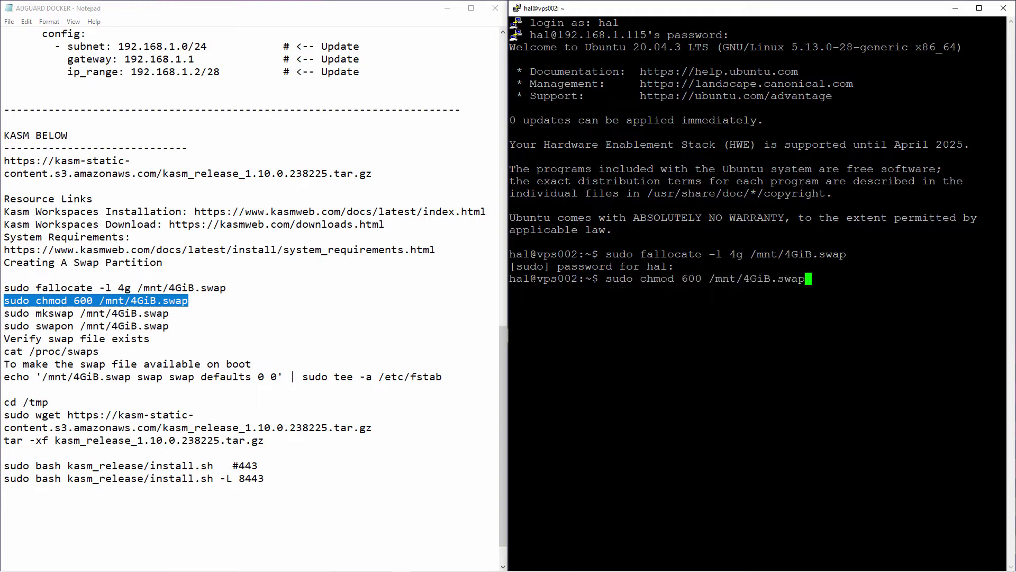
key(Return)
- Run mkswap to format /mnt/4GiB.swap as swap space
drag(4, 313, 169, 313)
right_click(169, 313)
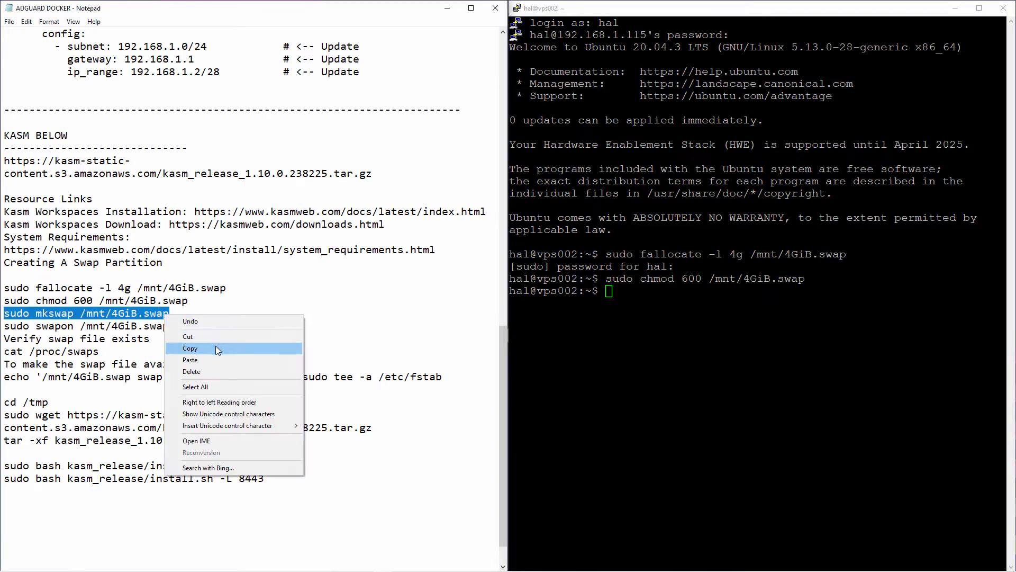
click(215, 345)
key(alt+Tab)
key(Return)
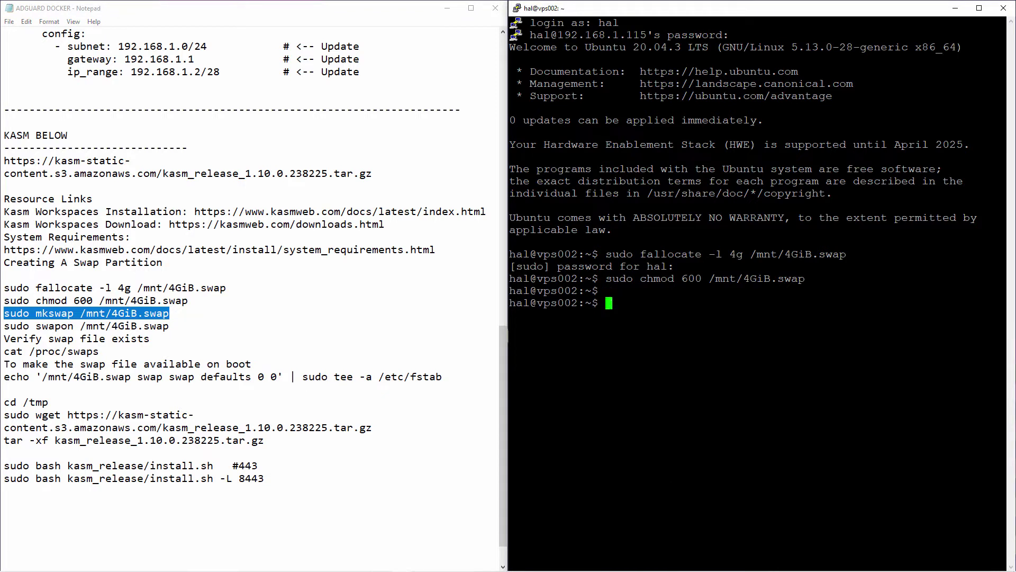
key(Return)
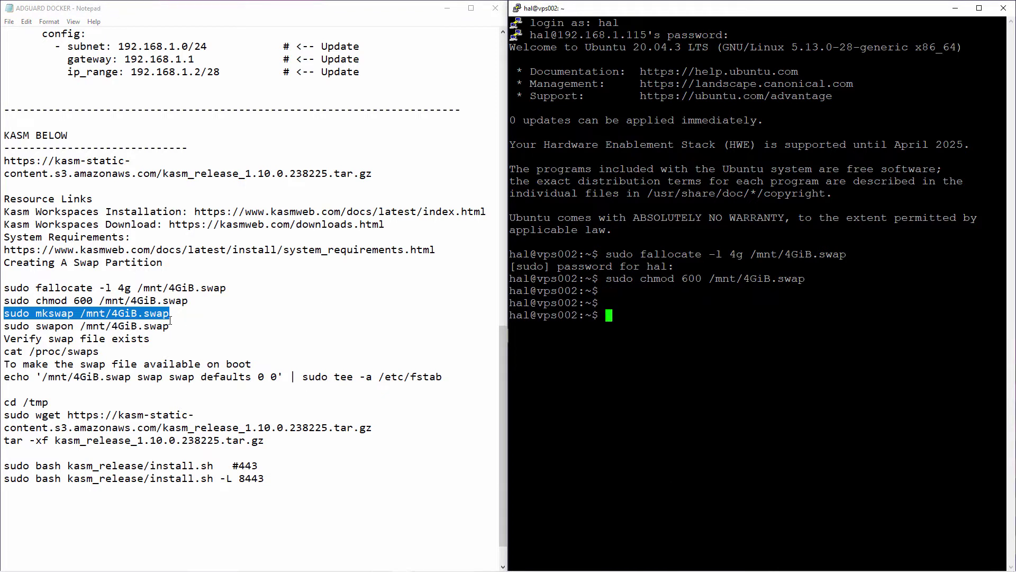
right_click(169, 320)
click(215, 345)
key(alt+Tab)
key(shift+Insert)
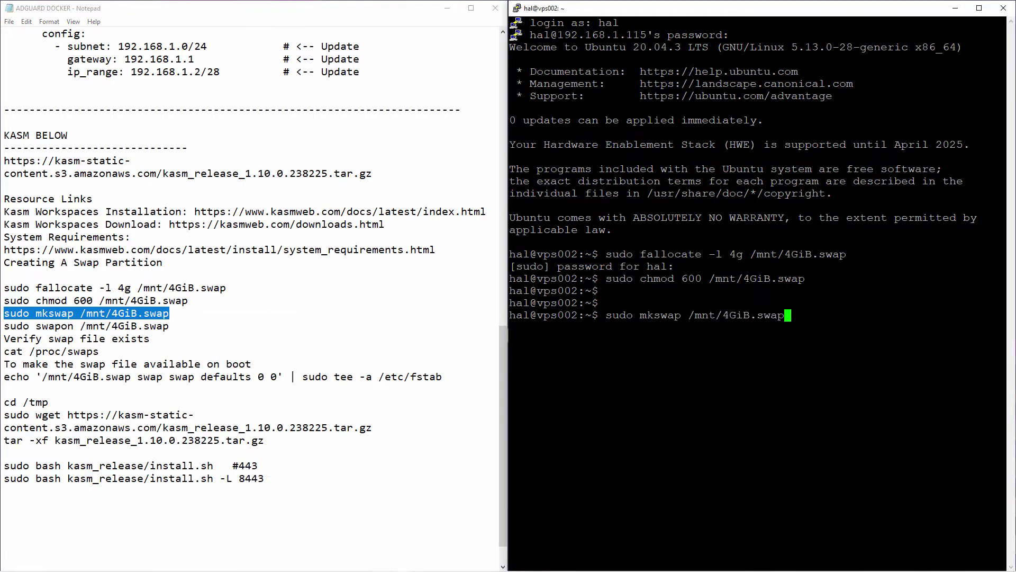
key(Return)
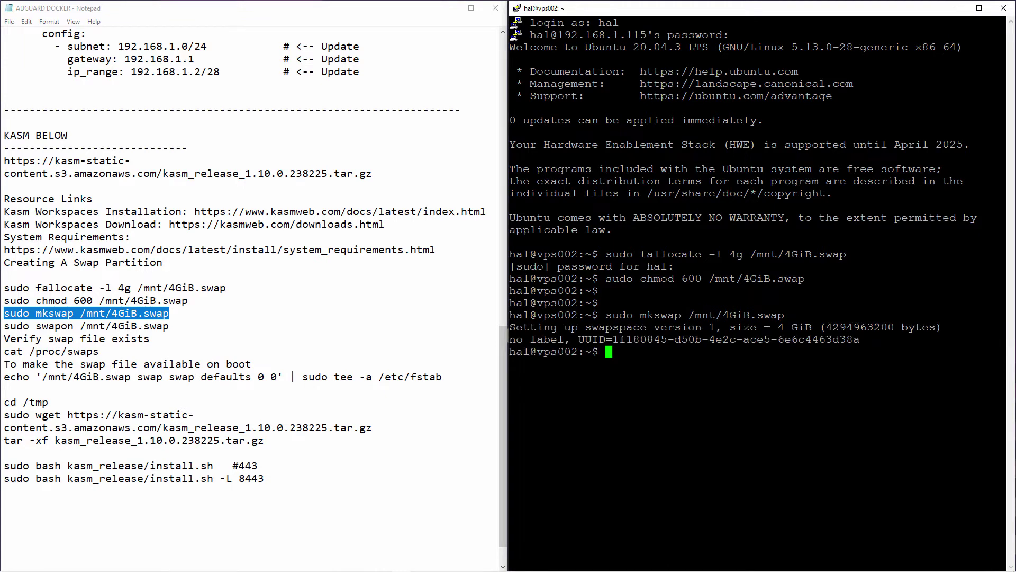
- Run swapon to enable the new 4GiB swap file
drag(3, 323, 165, 327)
right_click(165, 327)
click(194, 361)
key(alt+Tab)
key(shift+Insert)
key(Return)
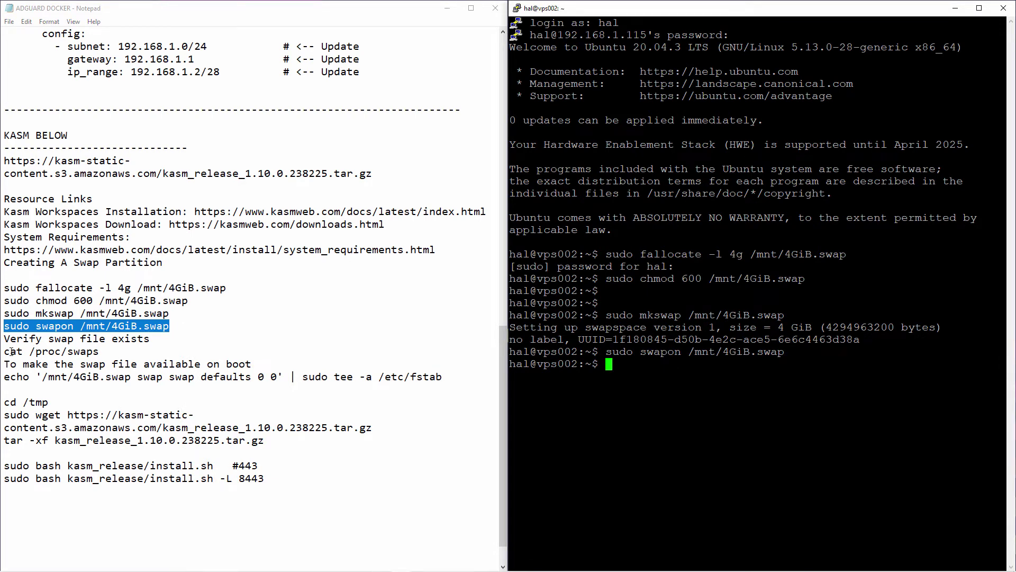
- Run cat /proc/swaps in PuTTY, copied from the notes
drag(6, 352, 100, 352)
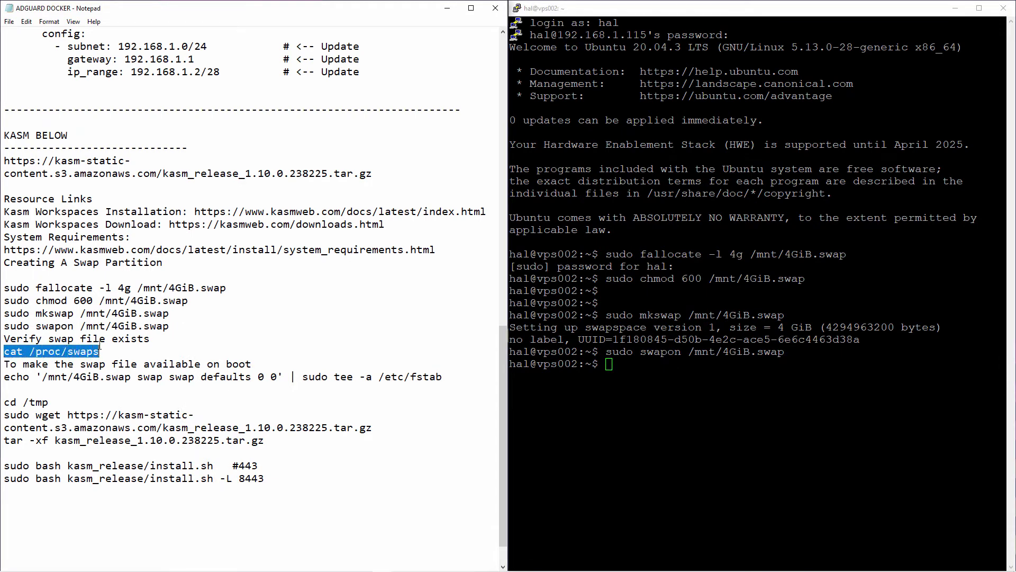
right_click(92, 352)
click(112, 386)
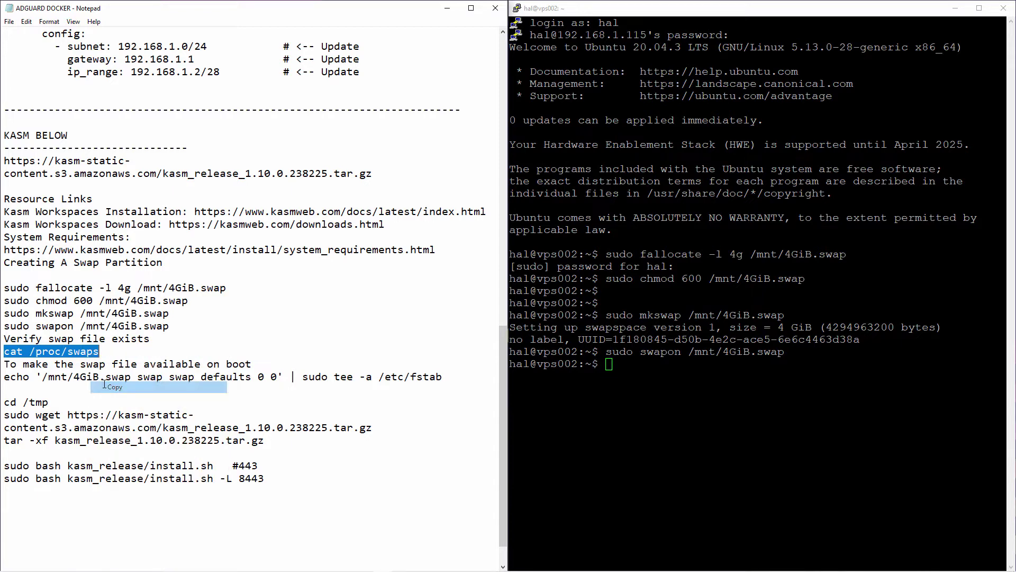
click(157, 337)
drag(156, 337, 5, 342)
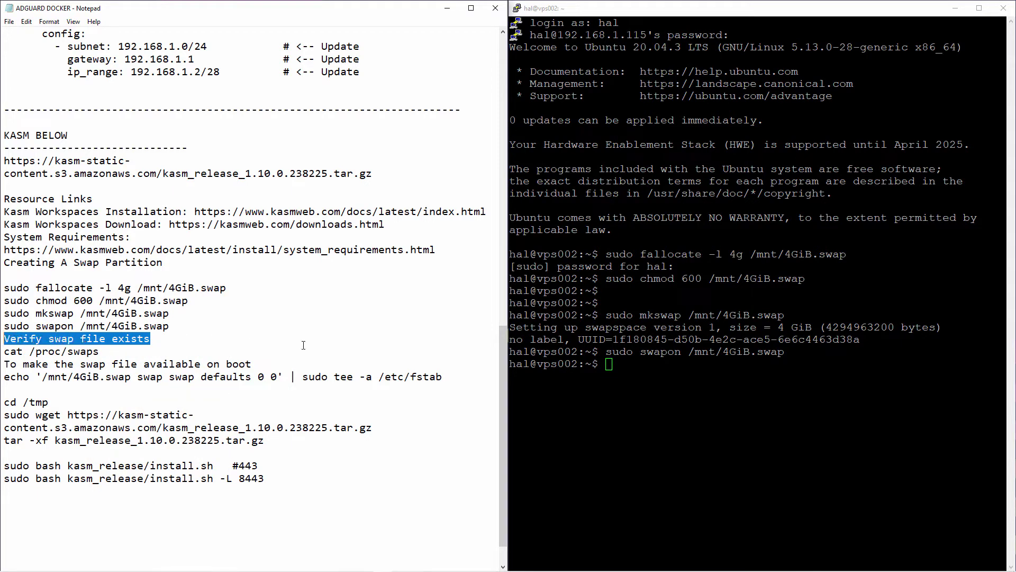
right_click(662, 402)
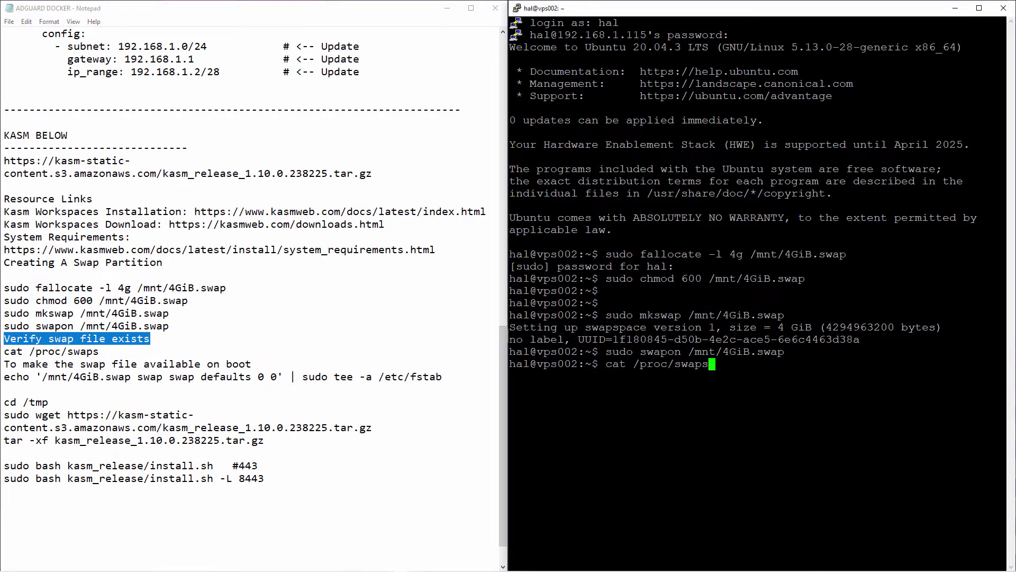
key(Return)
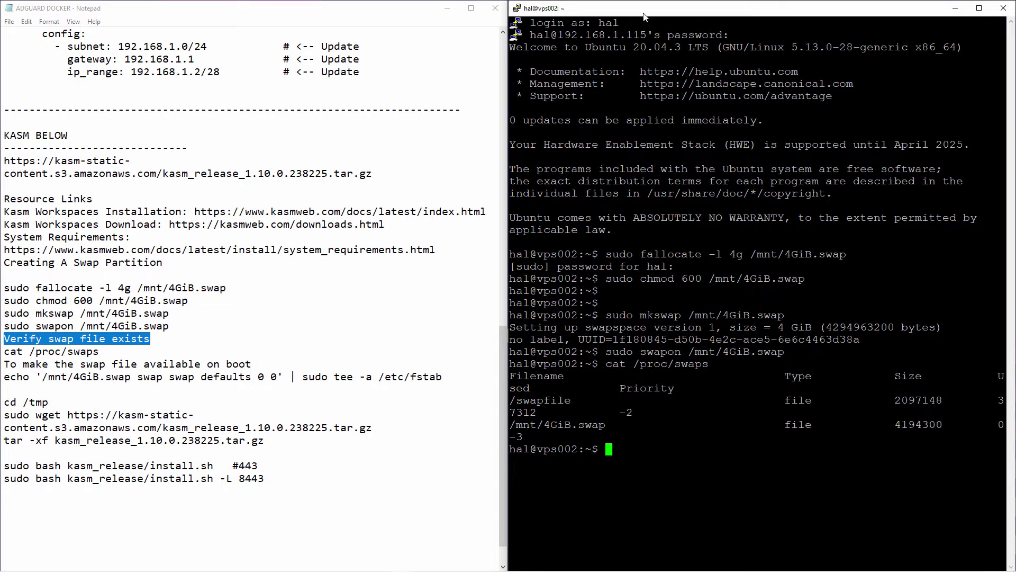
- Widen the terminal to read /mnt/4GiB.swap at 4194300 in the swap table, then snap it right
key(super+Down)
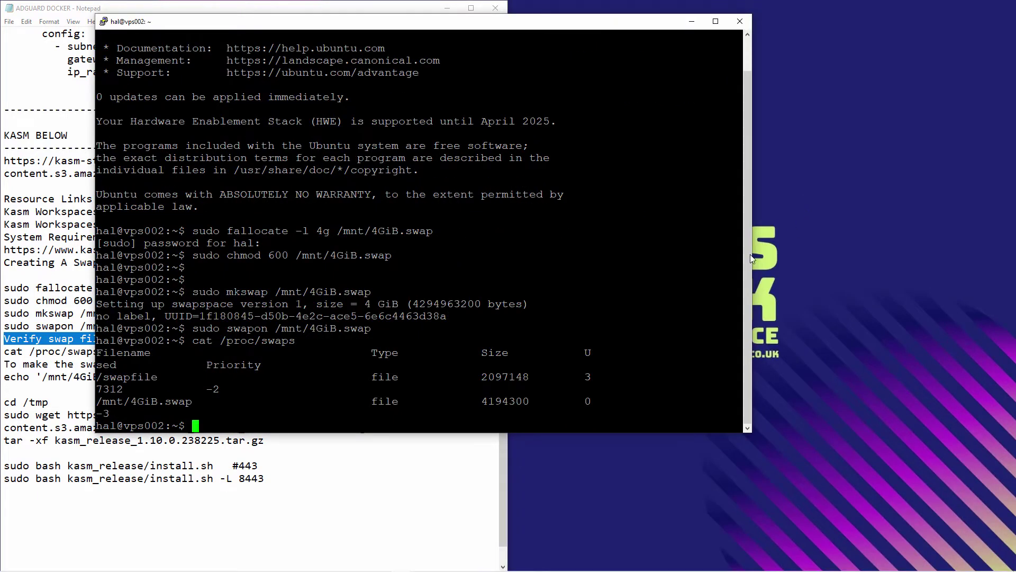
drag(751, 255, 937, 254)
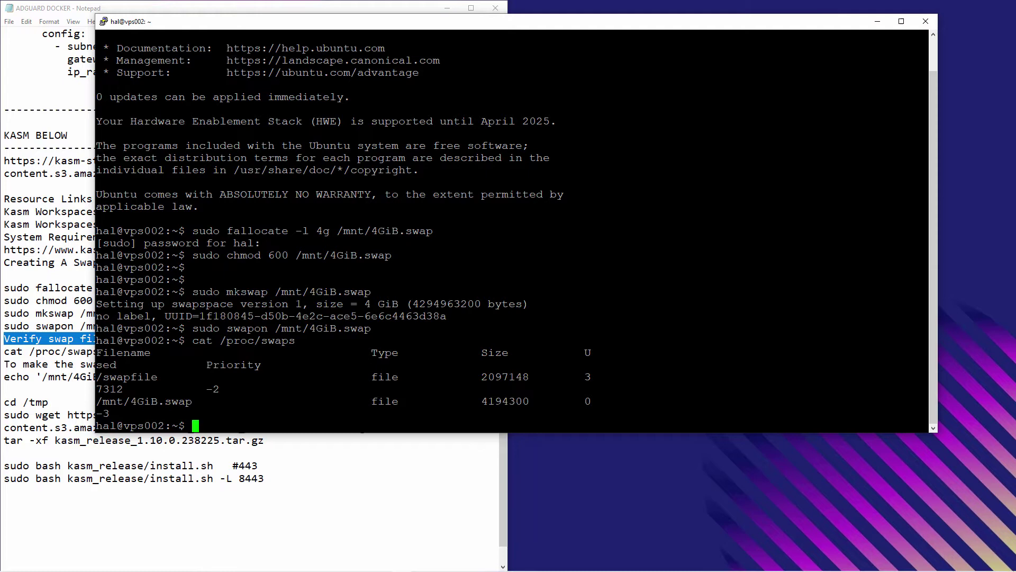
drag(536, 401, 483, 400)
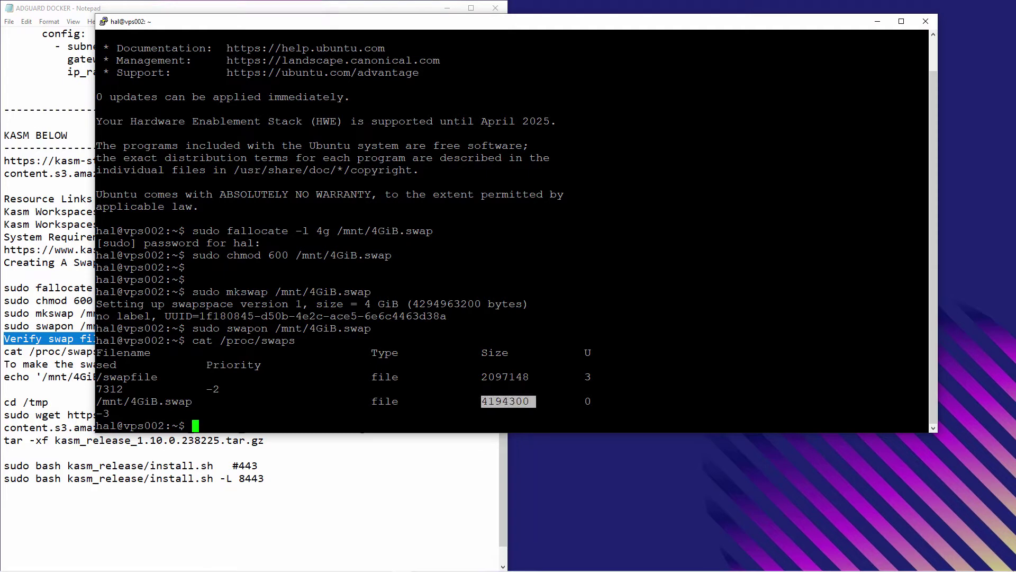
drag(124, 401, 191, 403)
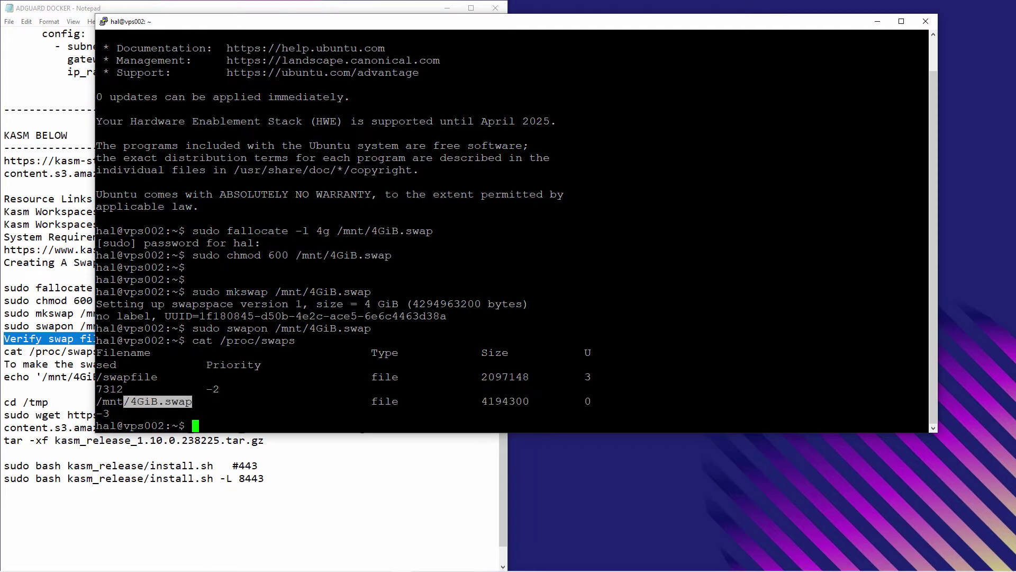
key(super+Right)
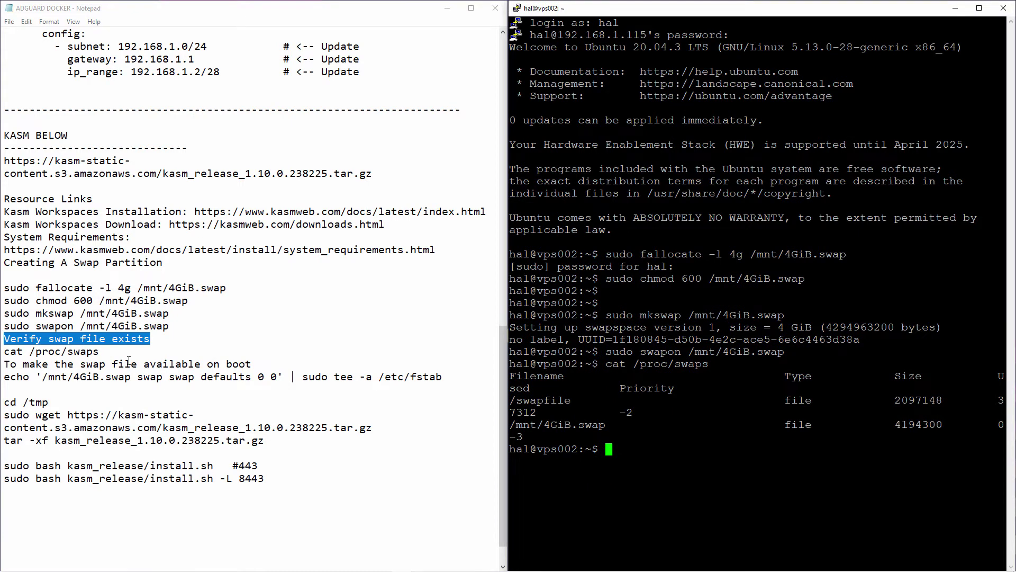
- Append '/mnt/4GiB.swap swap swap defaults 0 0' to /etc/fstab via sudo tee -a in PuTTY
drag(10, 365, 256, 361)
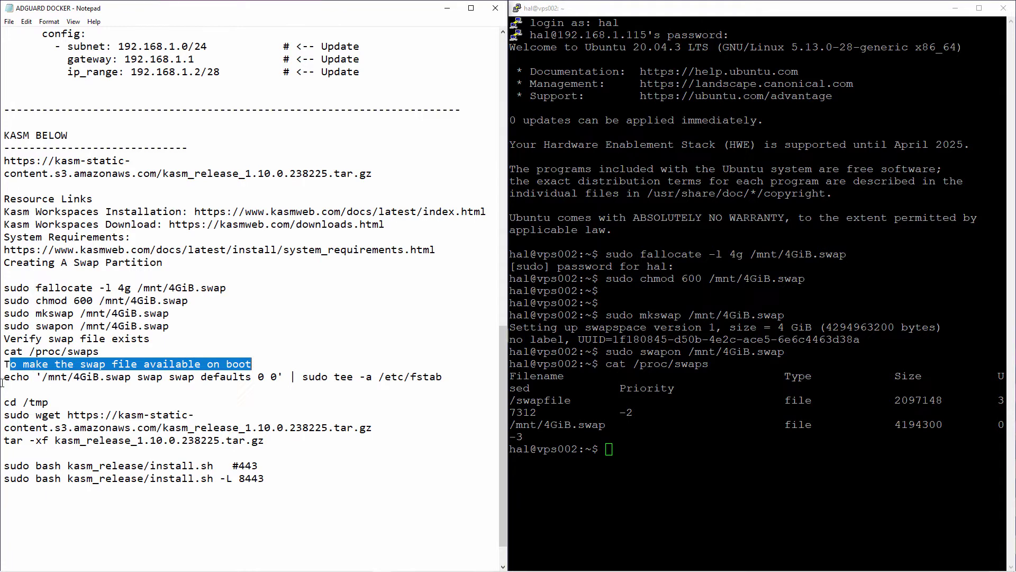
drag(4, 377, 443, 377)
click(292, 379)
key(Home)
key(shift+End)
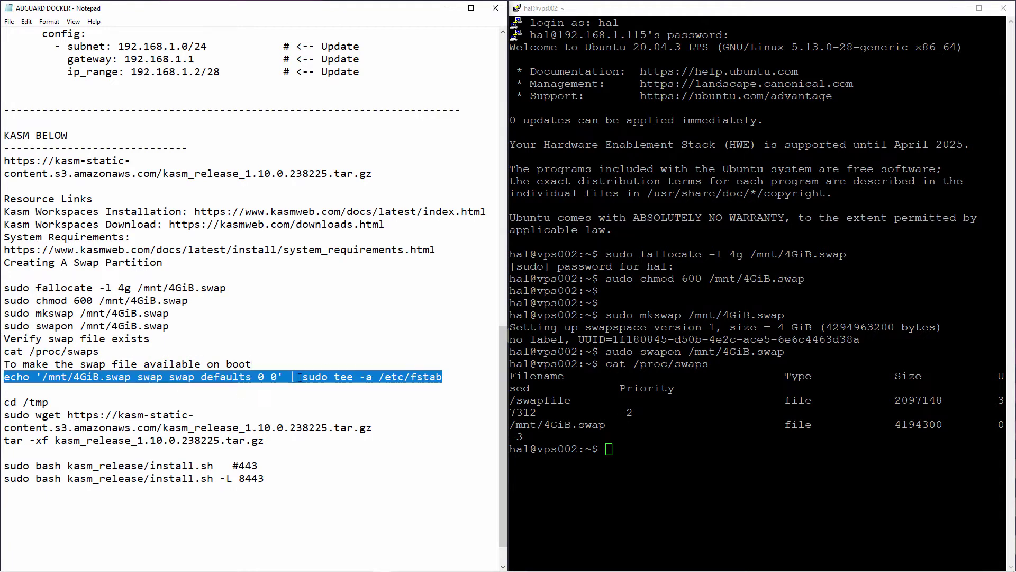
right_click(303, 377)
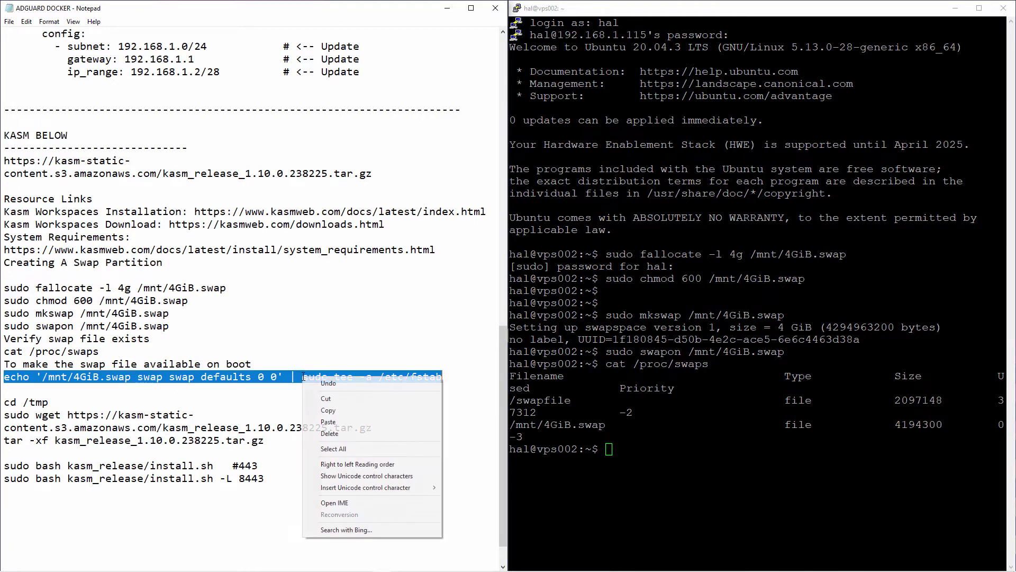
click(325, 412)
click(609, 449)
right_click(609, 449)
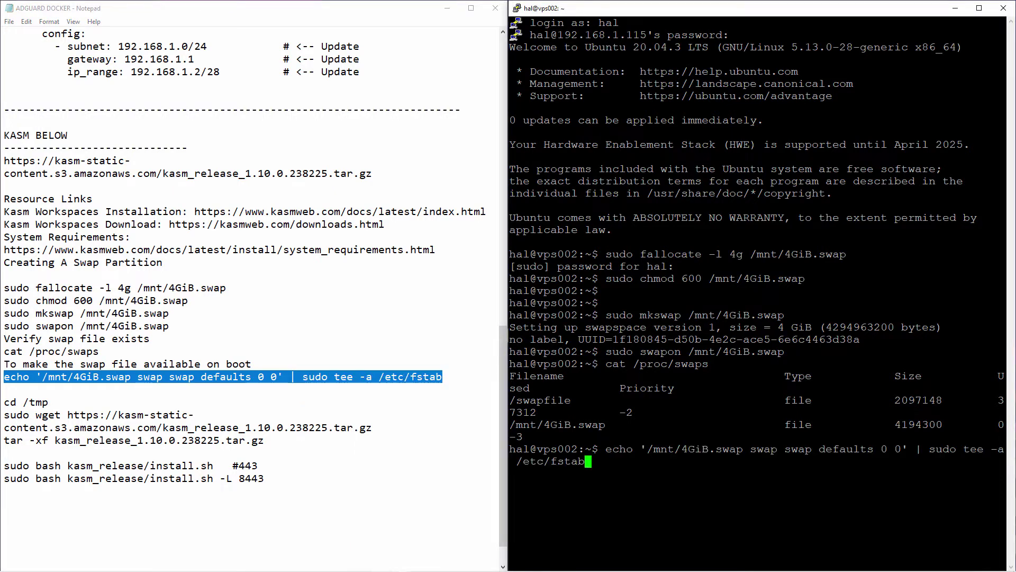
key(Return)
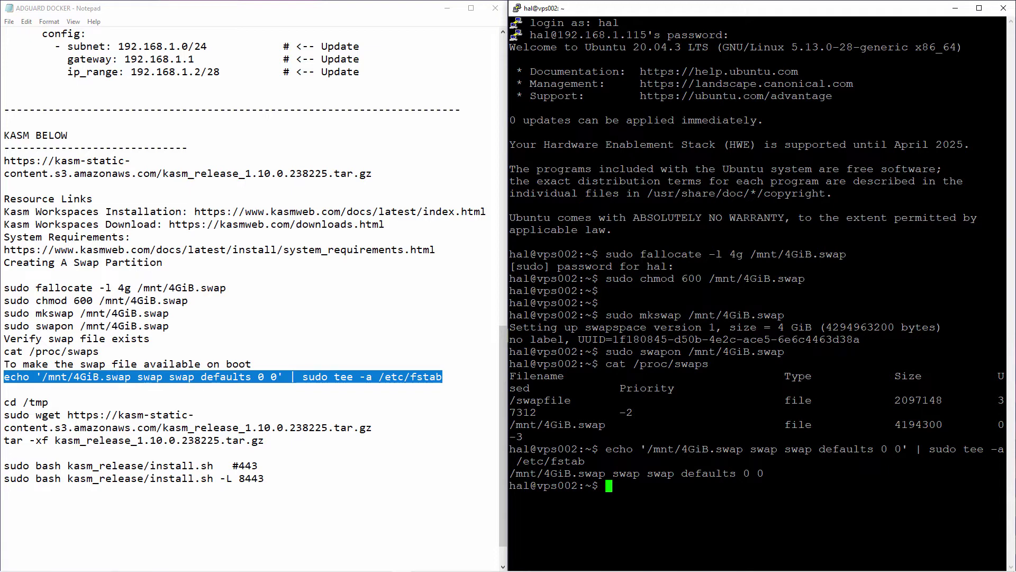
- Clear the terminal screen with the clear command
key(Return)
key(Return)
text(clear)
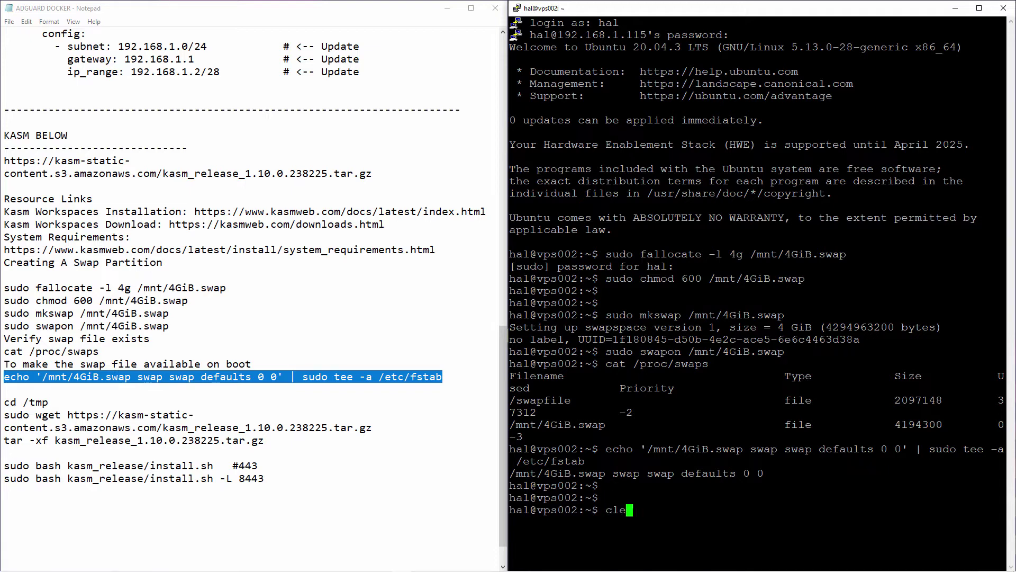
key(Return)
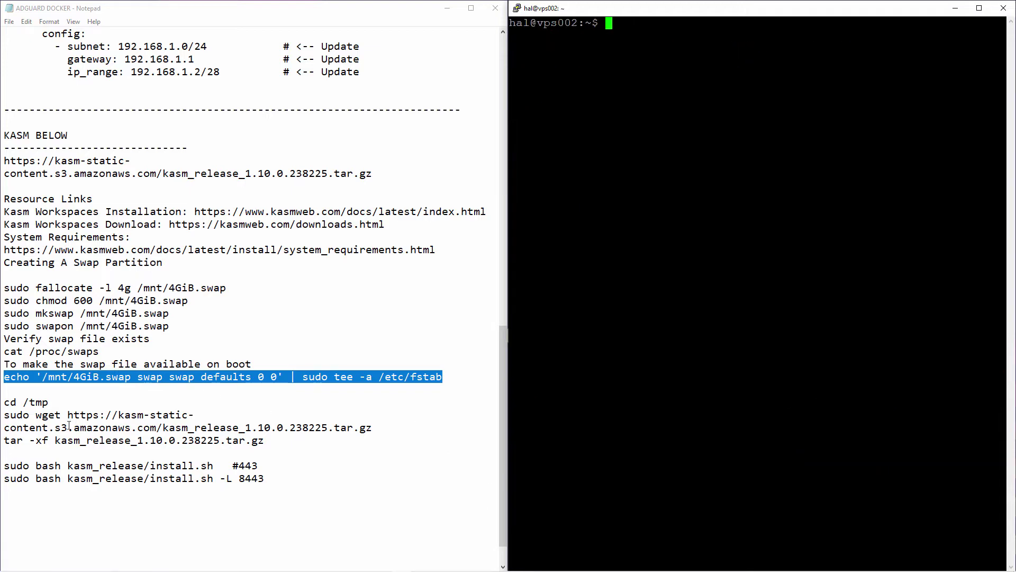
- Copy cd /tmp from the setup notes and run it in PuTTY to enter /tmp
mouse_move(10, 403)
mouse_down()
mouse_move(48, 403)
mouse_move(5, 402)
mouse_up()
right_click(13, 401)
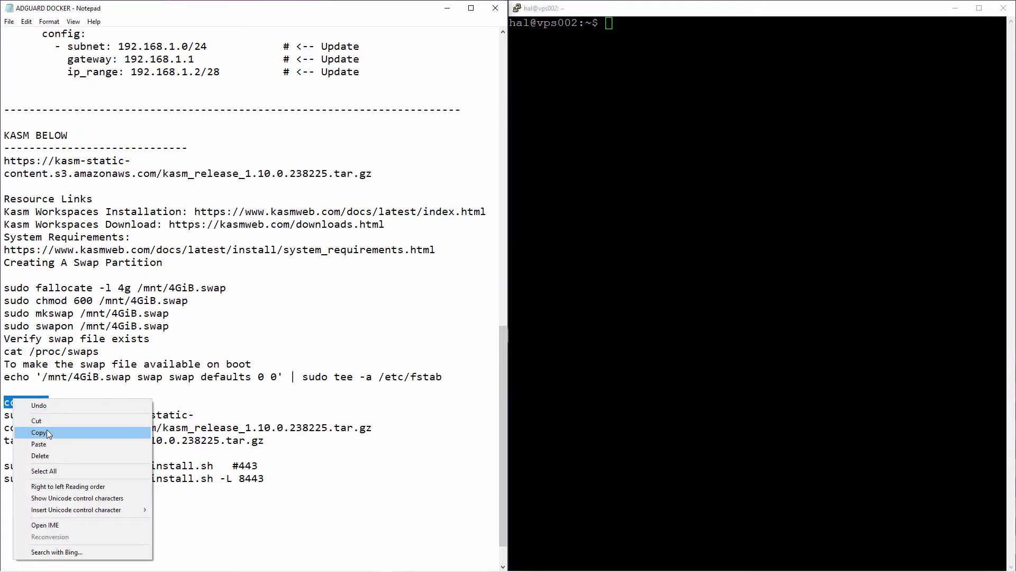
click(48, 434)
right_click(635, 159)
key(Return)
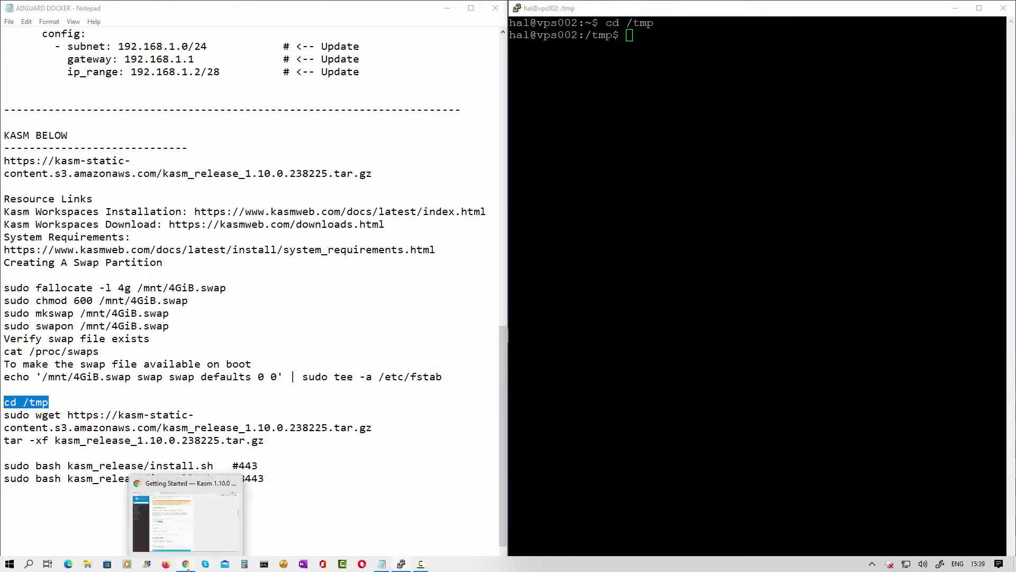
click(186, 566)
scroll(297, 329, down, 4)
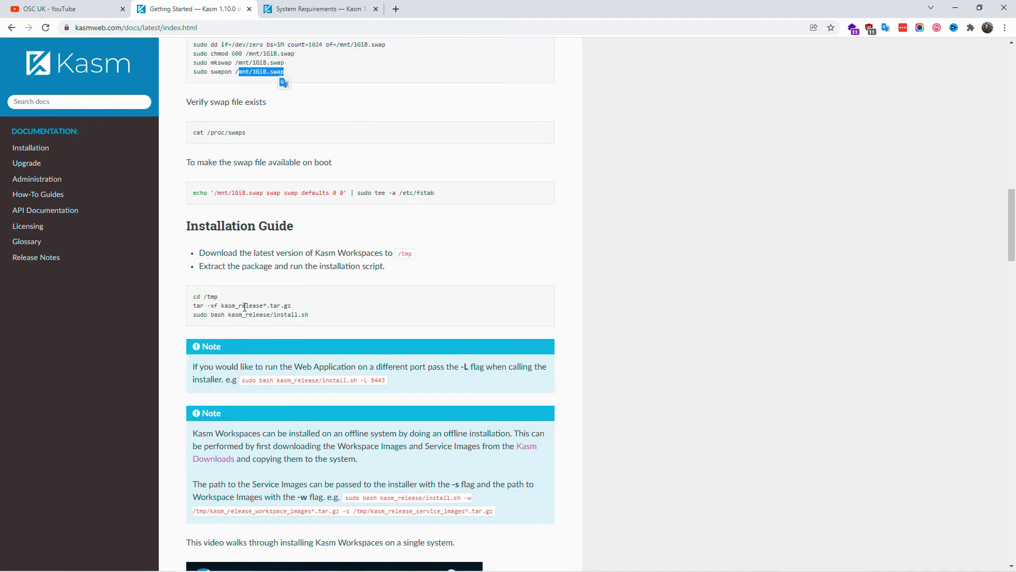
drag(185, 226, 297, 226)
click(338, 302)
drag(194, 296, 310, 315)
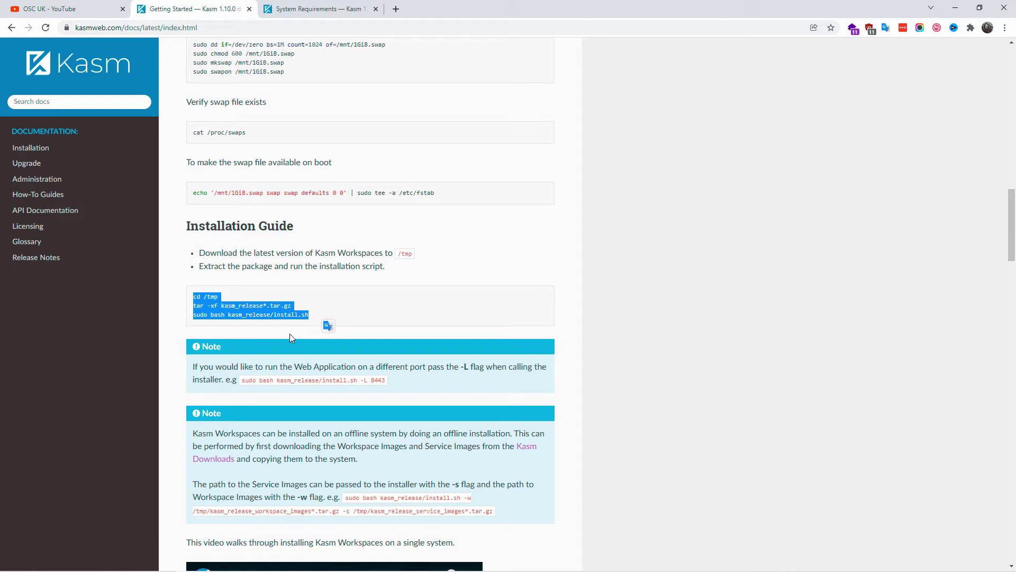
click(265, 253)
double_click(204, 253)
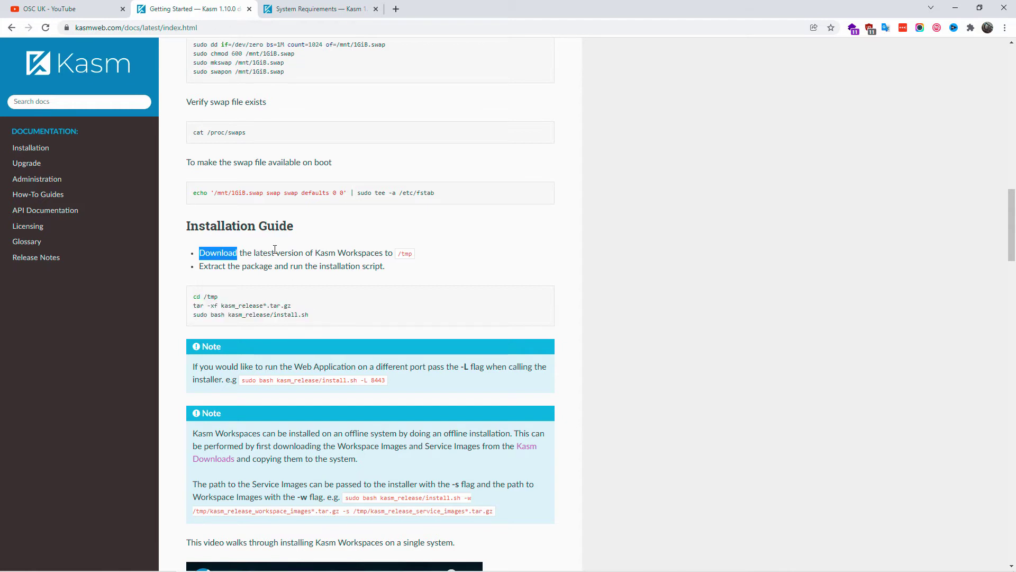
click(203, 253)
shift+click(392, 254)
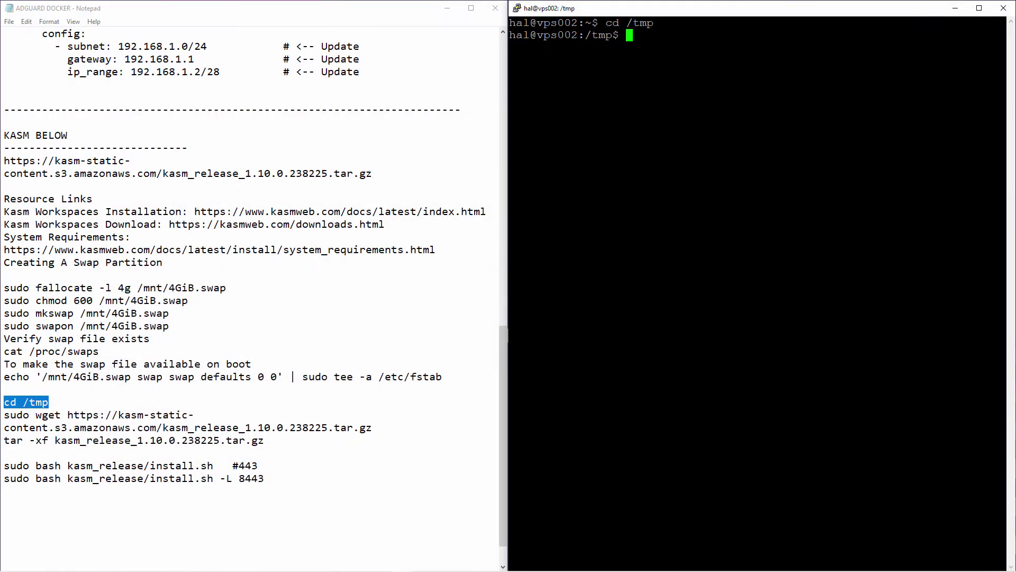
click(169, 313)
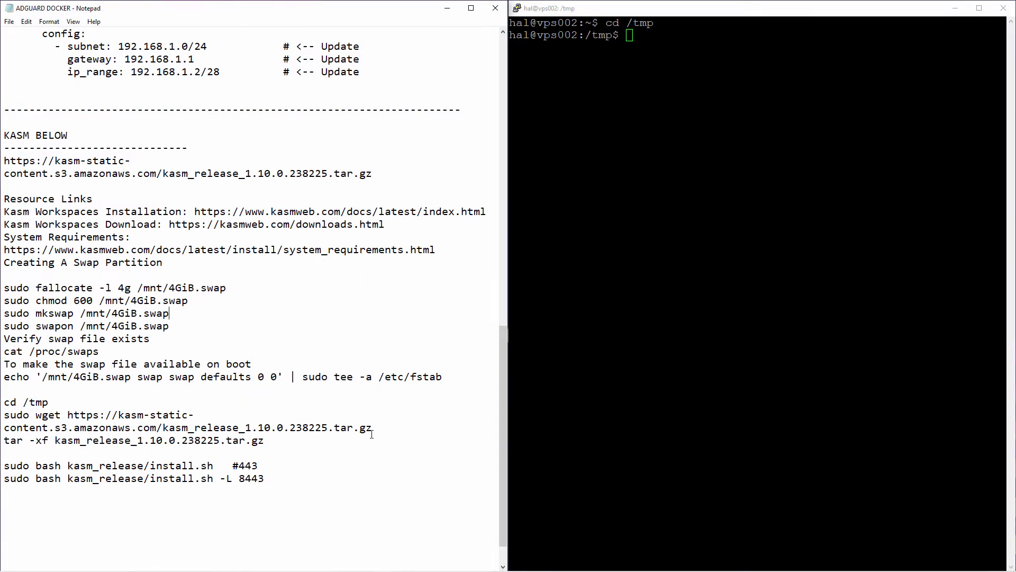
- Download kasm_release_1.10.0.238225.tar.gz into /tmp using the sudo wget line copied from the notes
drag(371, 433, 6, 415)
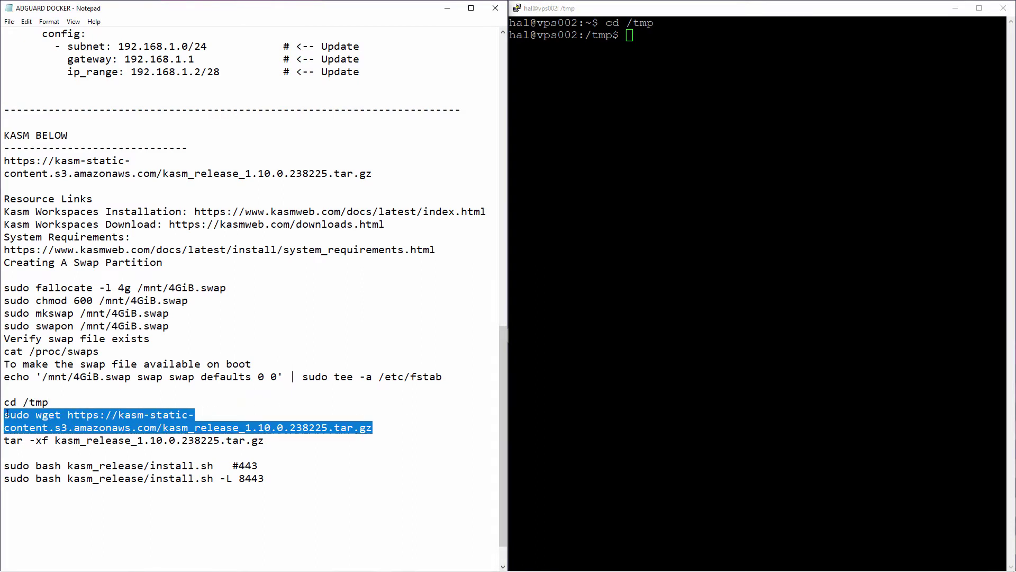
click(474, 153)
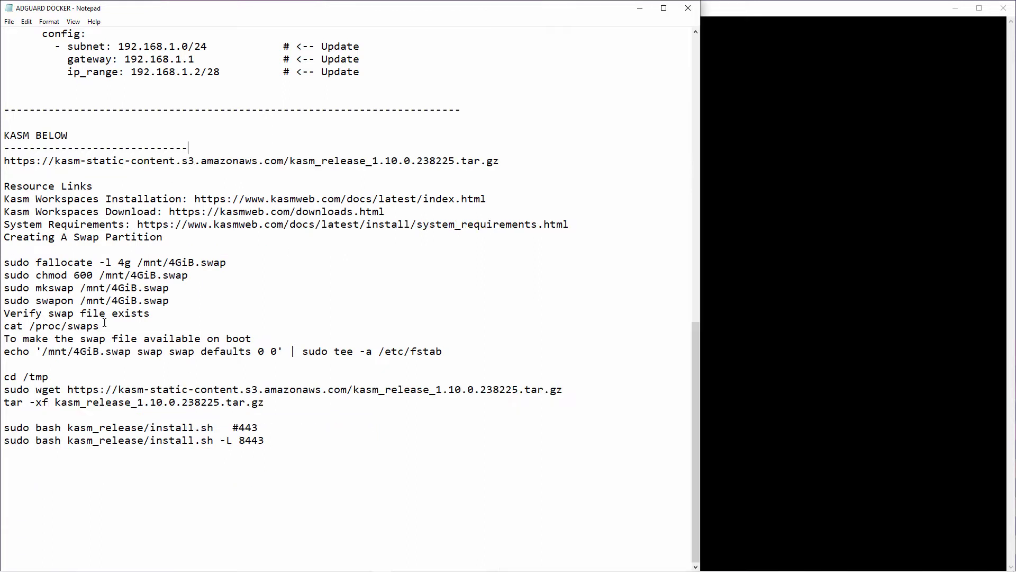
drag(5, 391, 559, 390)
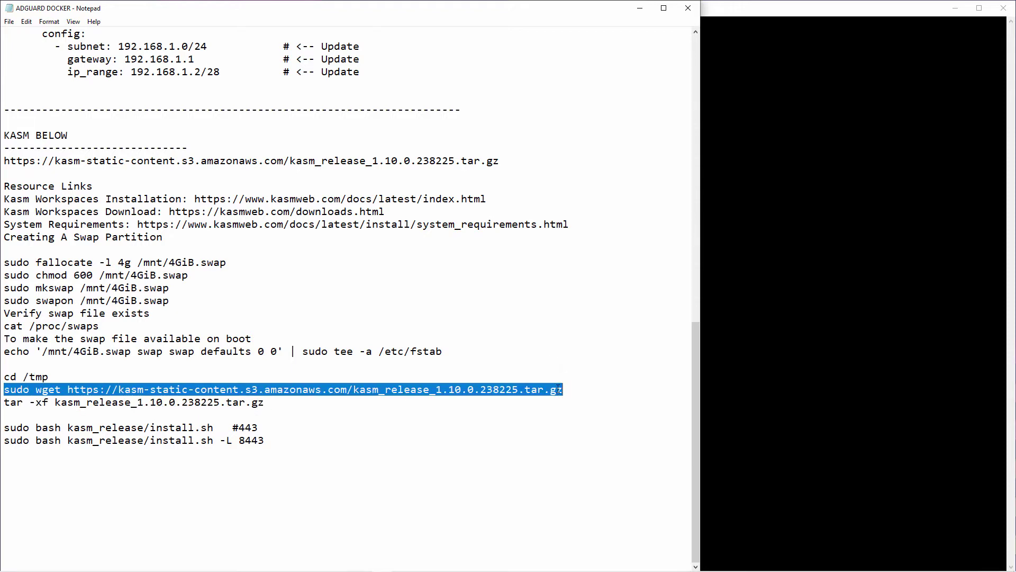
right_click(558, 389)
click(589, 422)
key(alt+Tab)
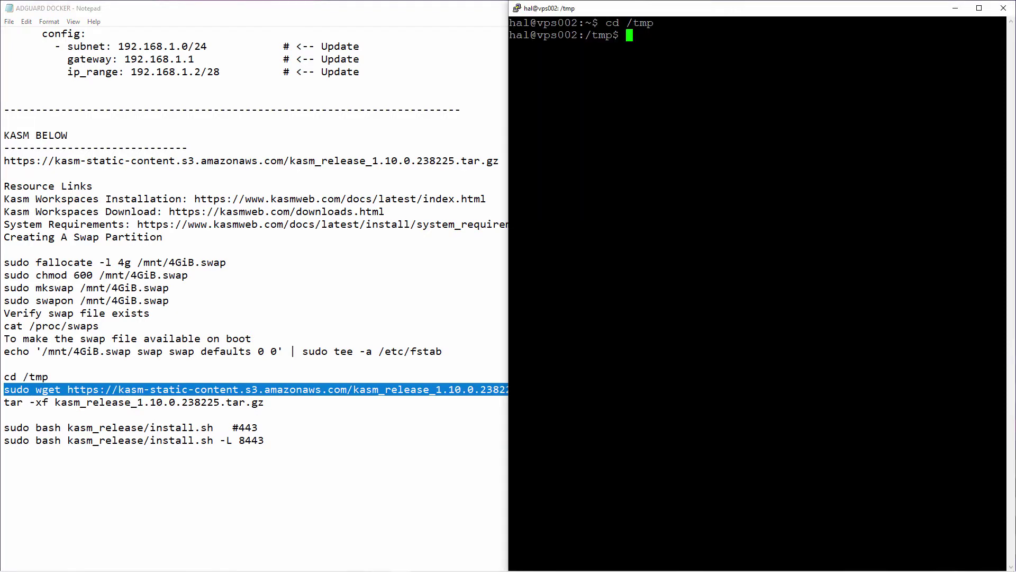
key(shift+Insert)
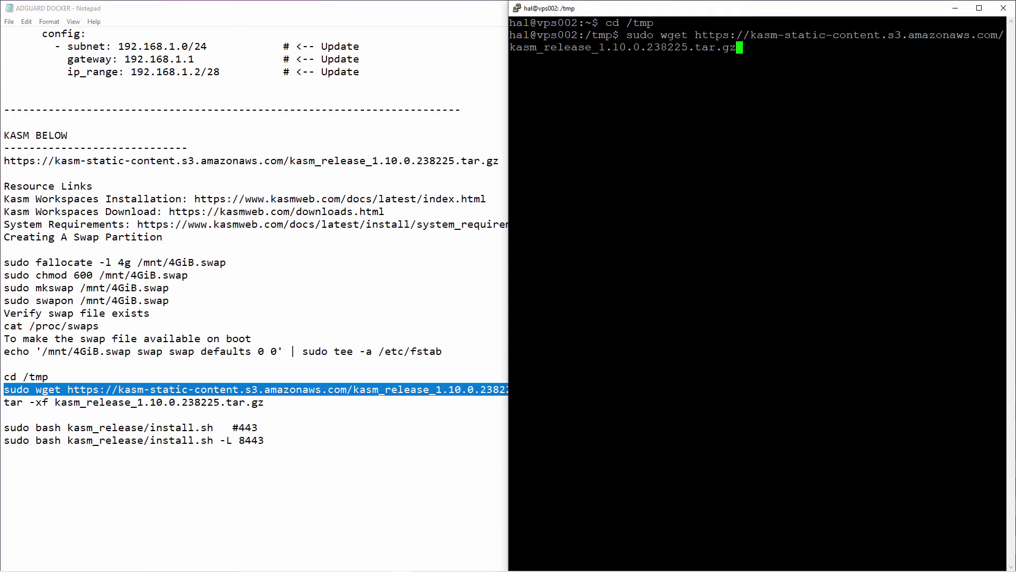
key(Return)
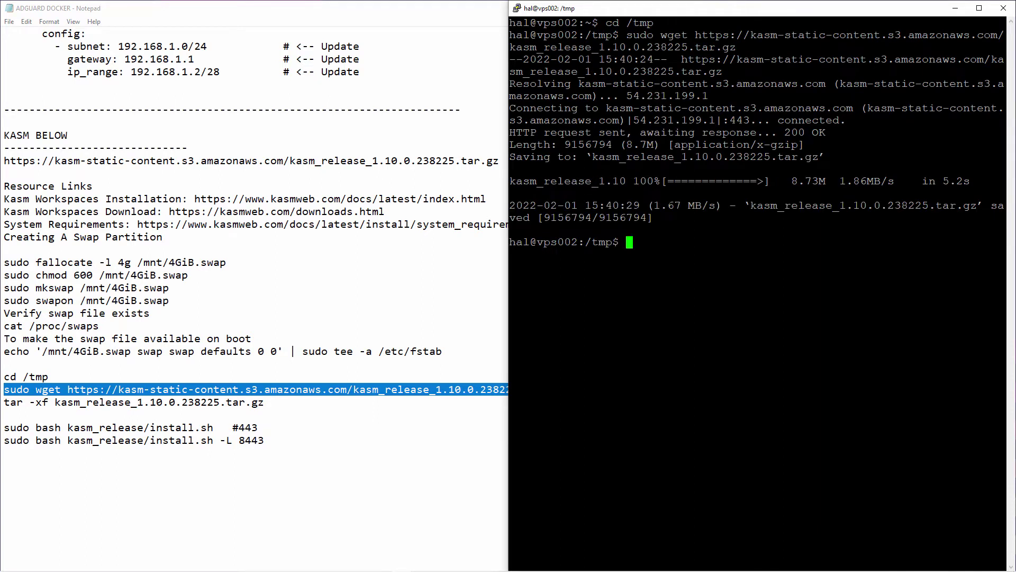
drag(4, 404, 264, 403)
- Extract the archive with tar -xf kasm_release_1.10.0.238225.tar.gz, pasted from the notes
right_click(264, 403)
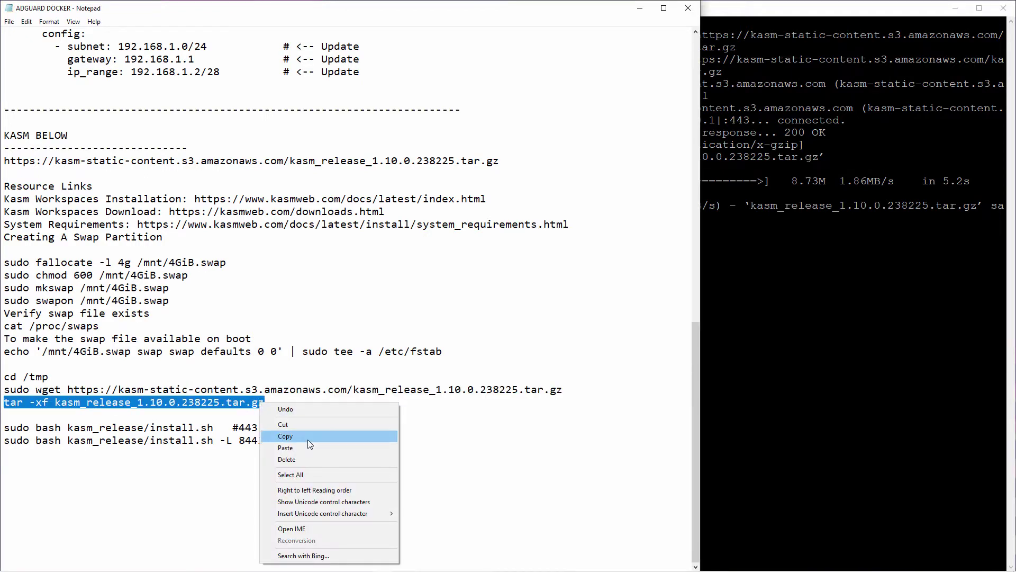
click(310, 435)
key(alt+Tab)
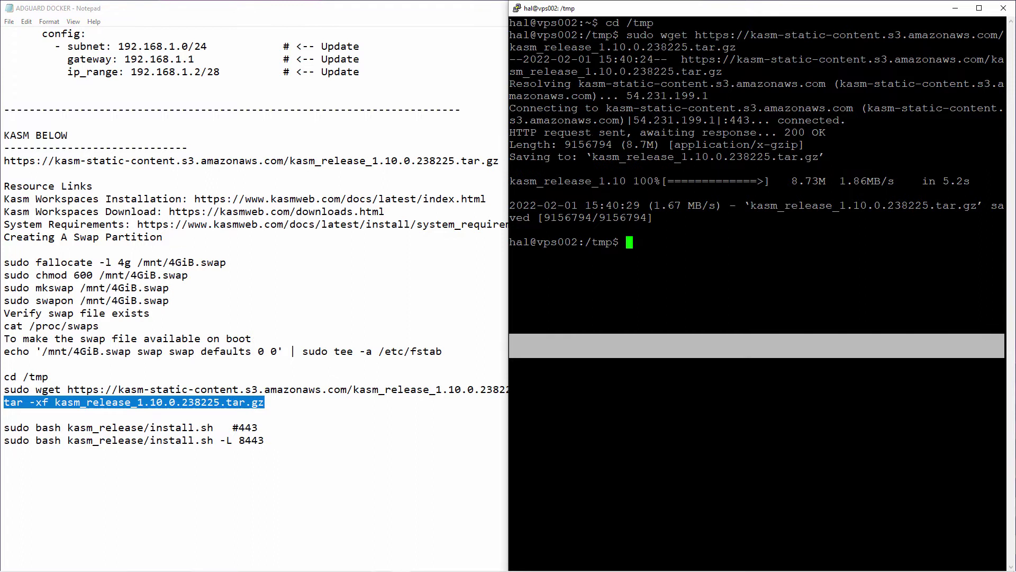
key(Return)
key(Return)
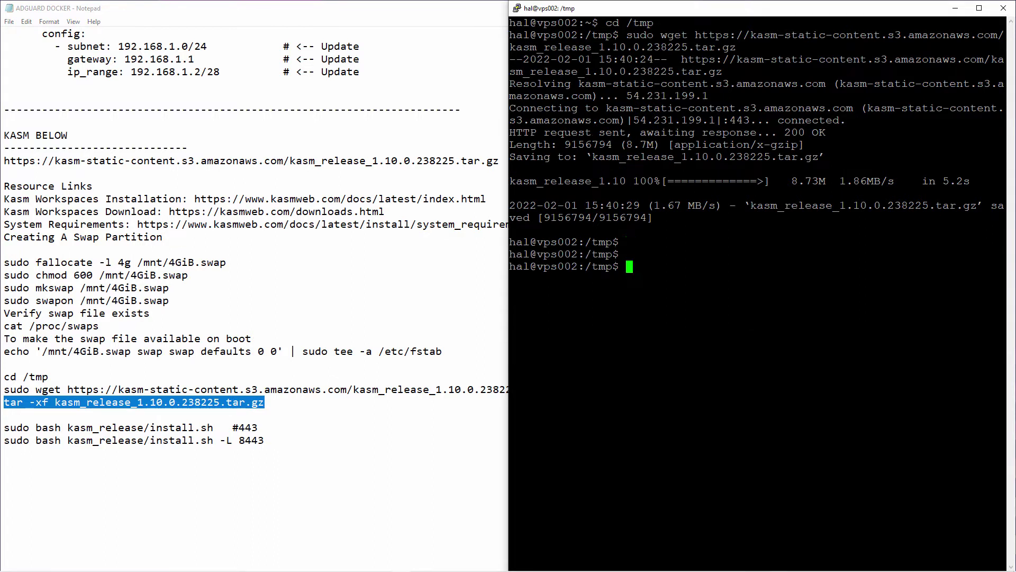
key(Return)
key(Return)
right_click(629, 291)
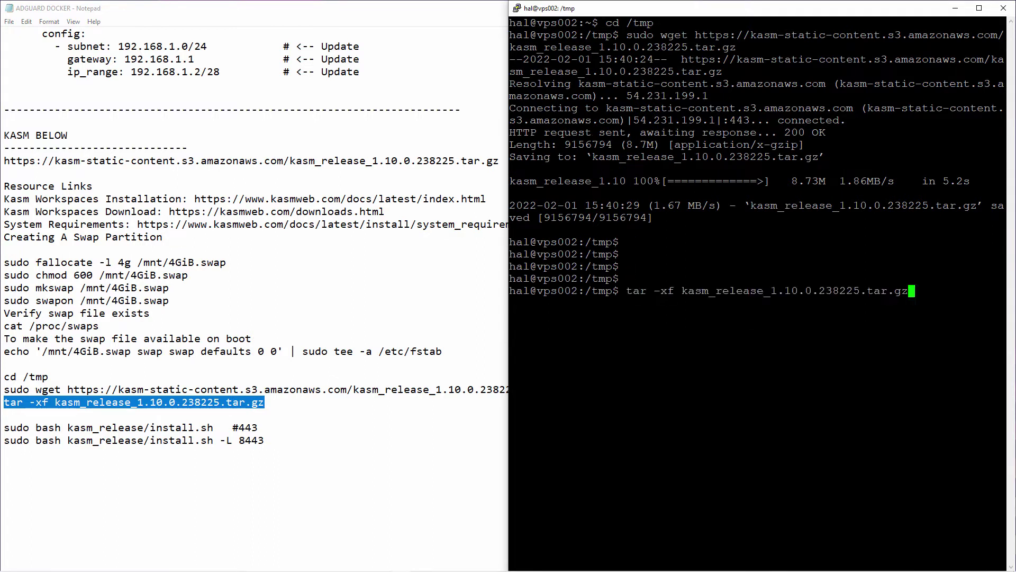
key(Return)
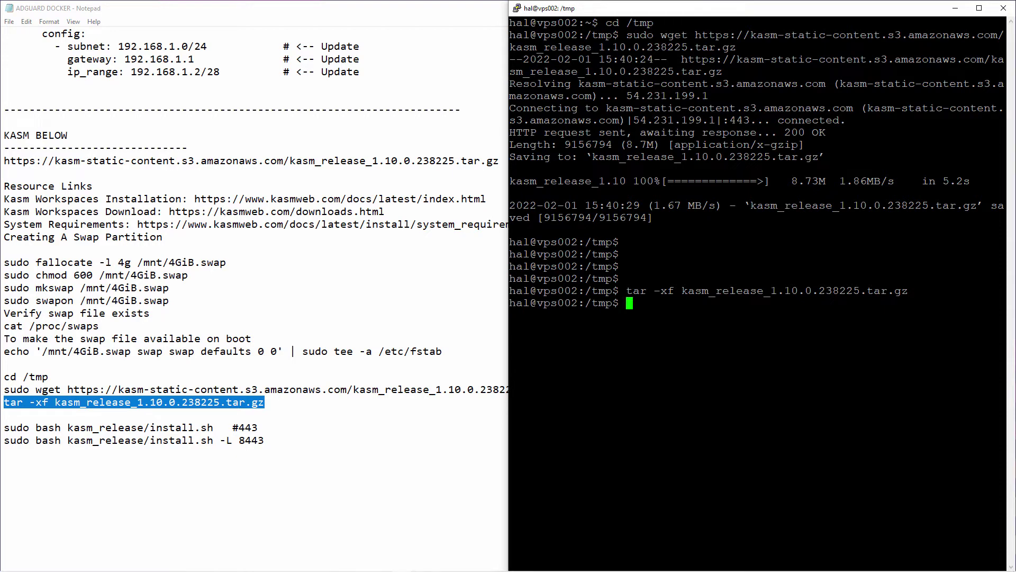
- List /tmp, change into the kasm_release folder, and clear the screen
text(ls)
key(Return)
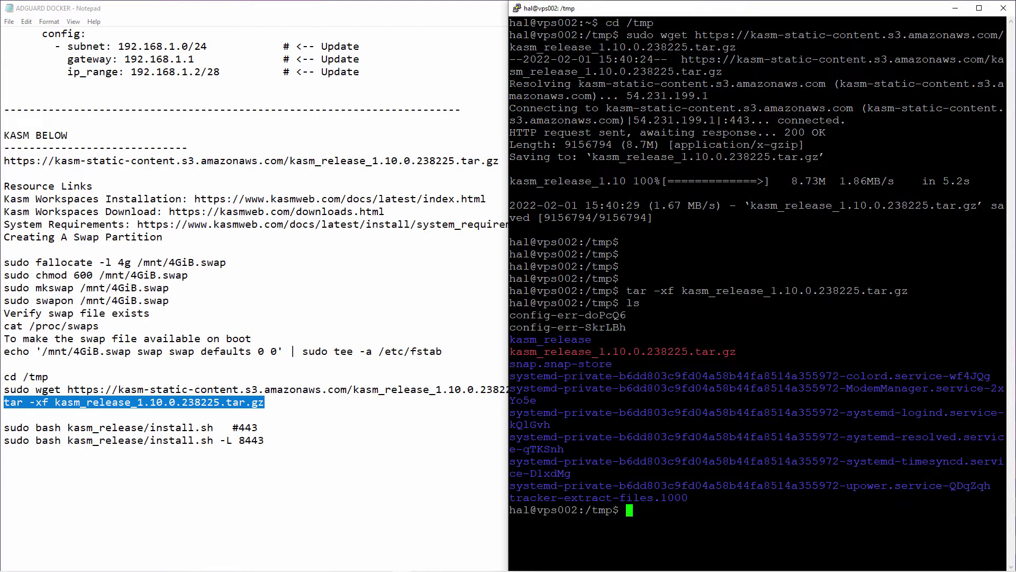
drag(1000, 352, 514, 352)
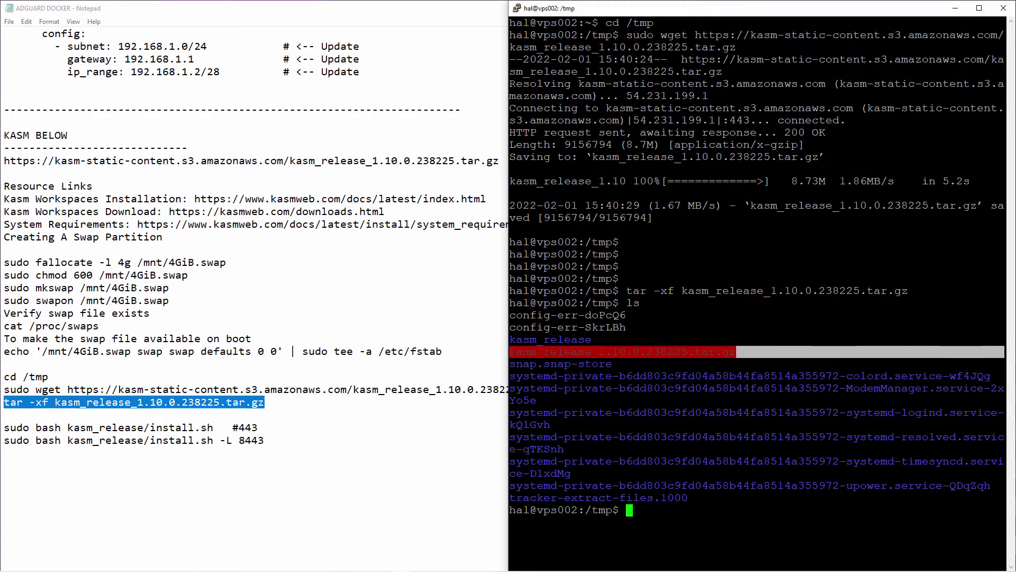
drag(593, 340, 510, 339)
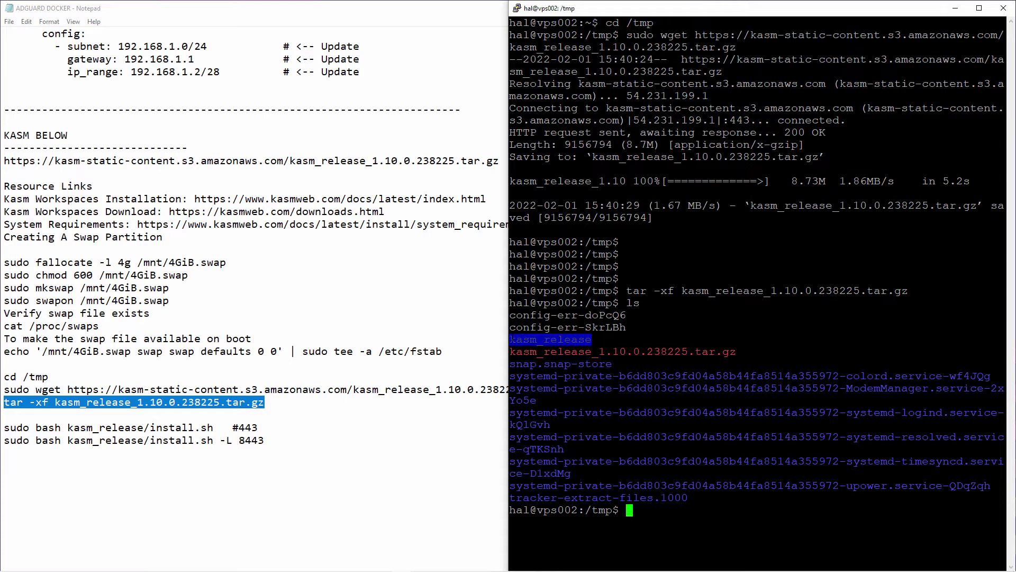
text(cd)
key(shift+Insert)
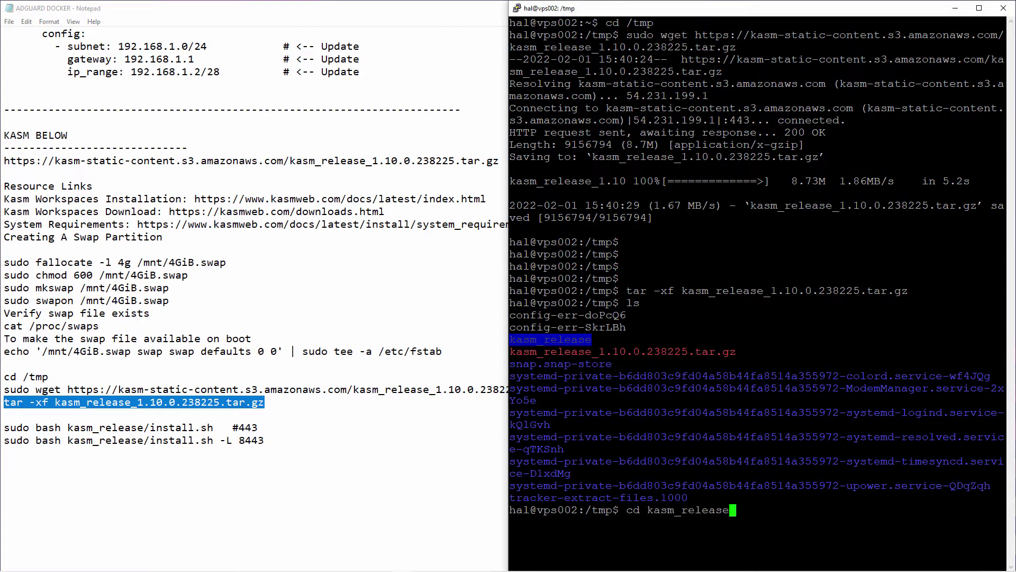
key(Return)
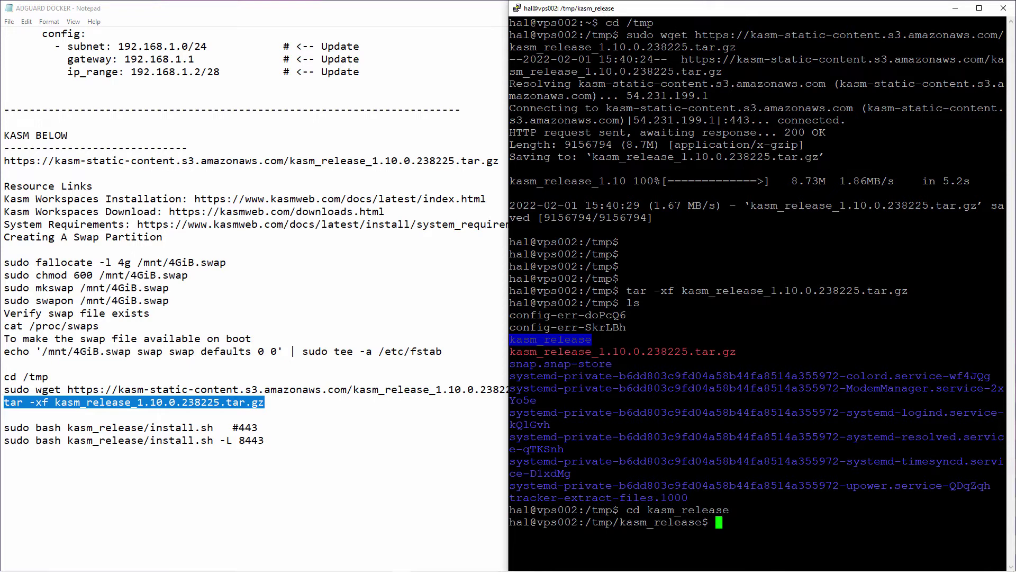
text(clear)
key(Return)
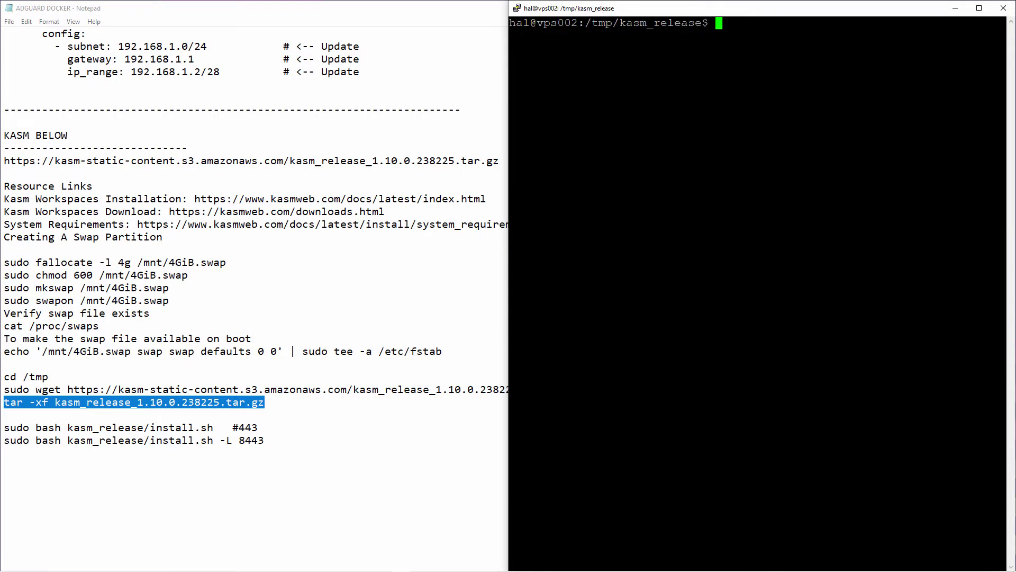
- List kasm_release to confirm install.sh is present alongside bin, conf and docker
text(ls)
key(Return)
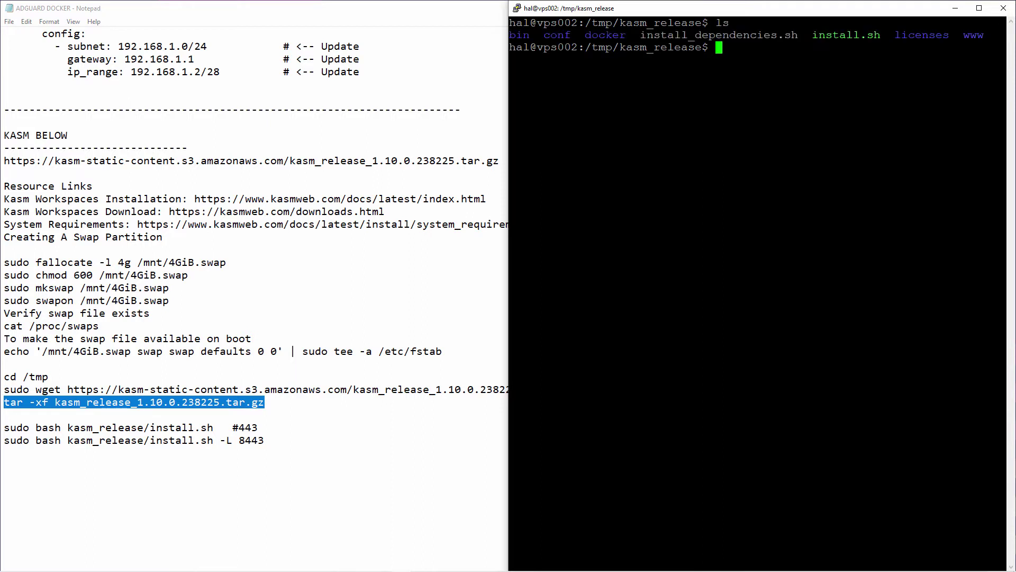
drag(881, 35, 815, 35)
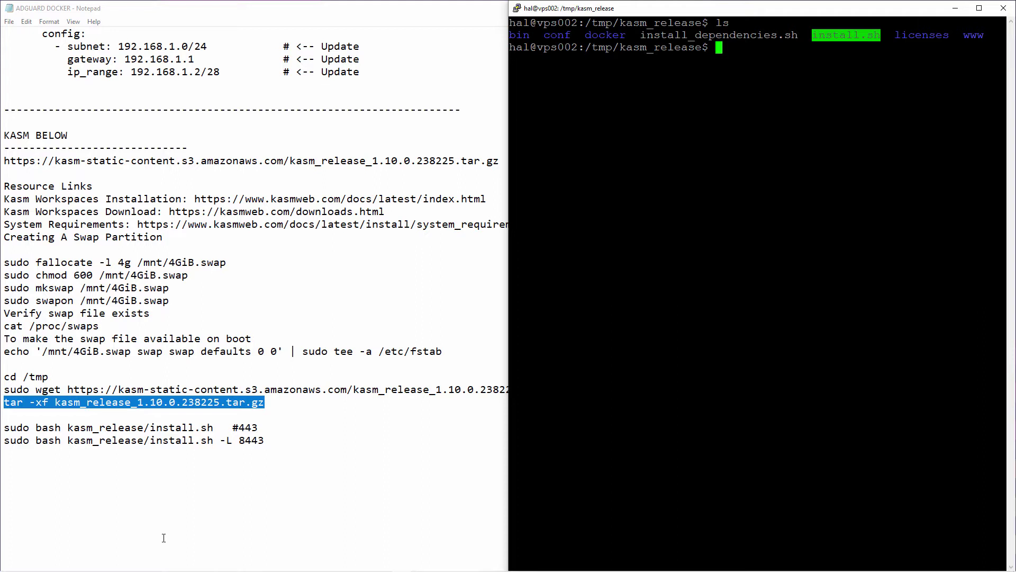
- Copy the sudo bash kasm_release/install.sh command from the setup notes
click(216, 435)
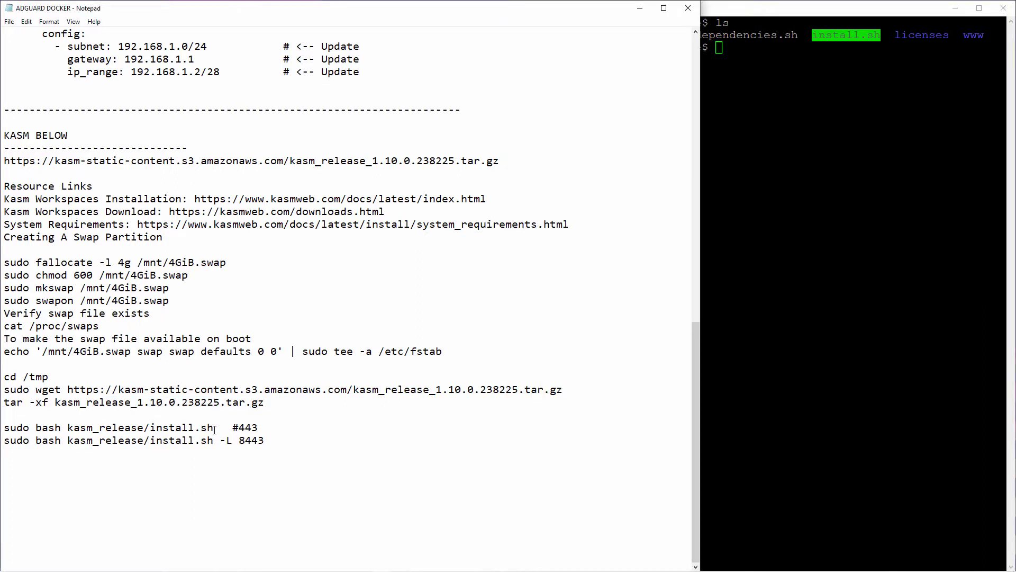
drag(214, 427, 4, 429)
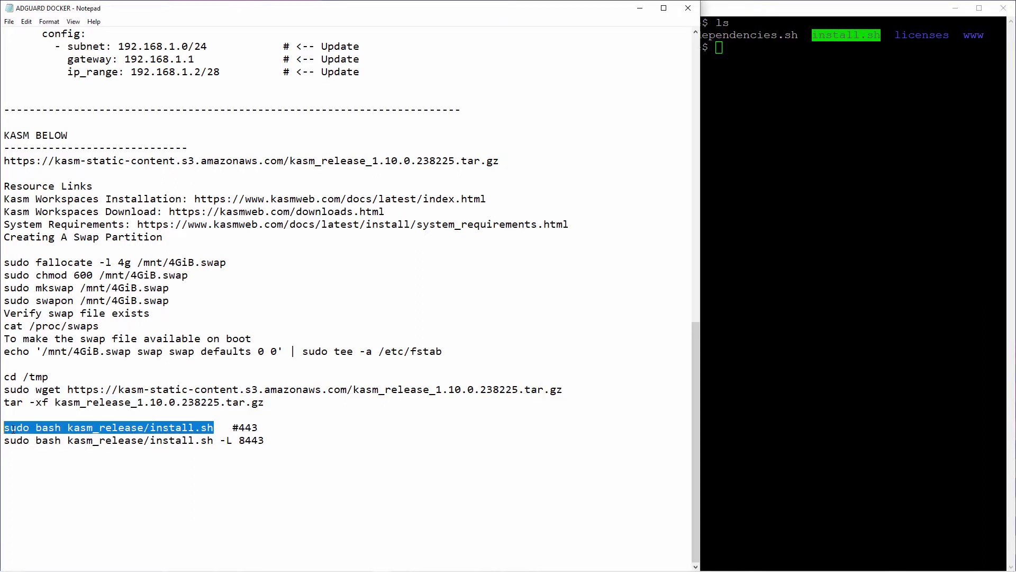
right_click(15, 430)
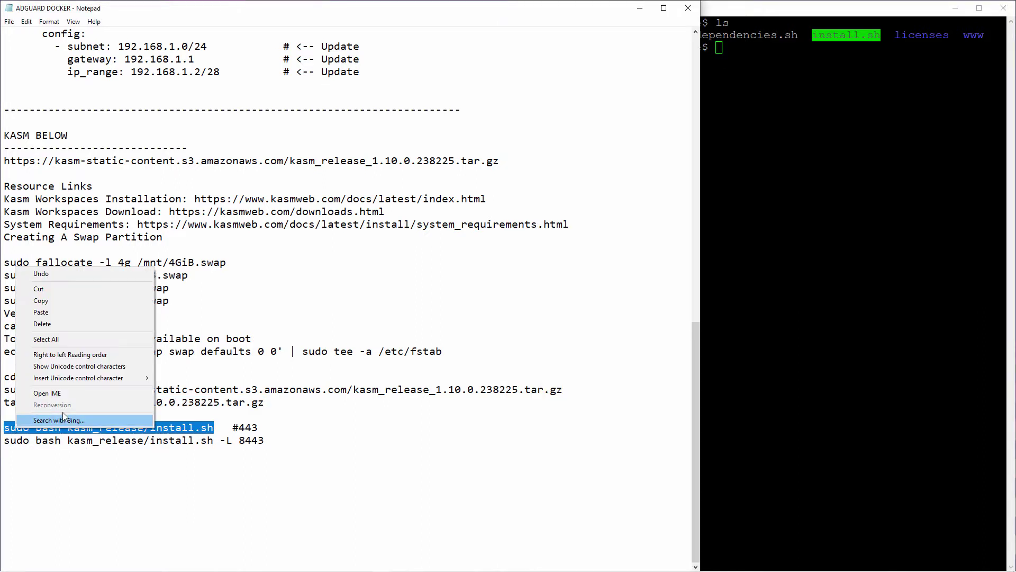
click(76, 303)
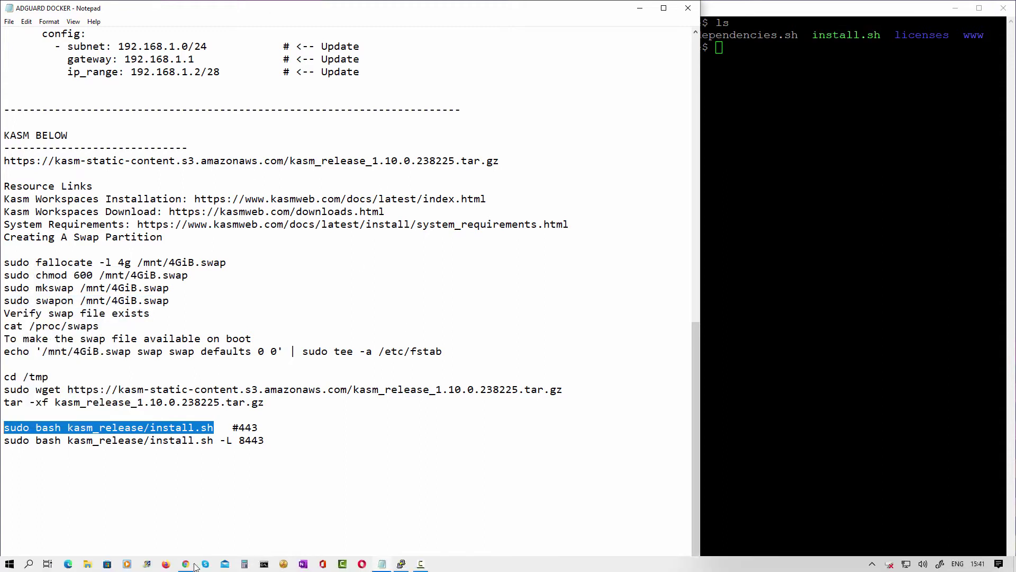
- Open the Getting Started Installation Guide and highlight its -L note about port 8443
click(195, 566)
scroll(282, 382, down, 8)
click(191, 9)
scroll(318, 202, down, 7)
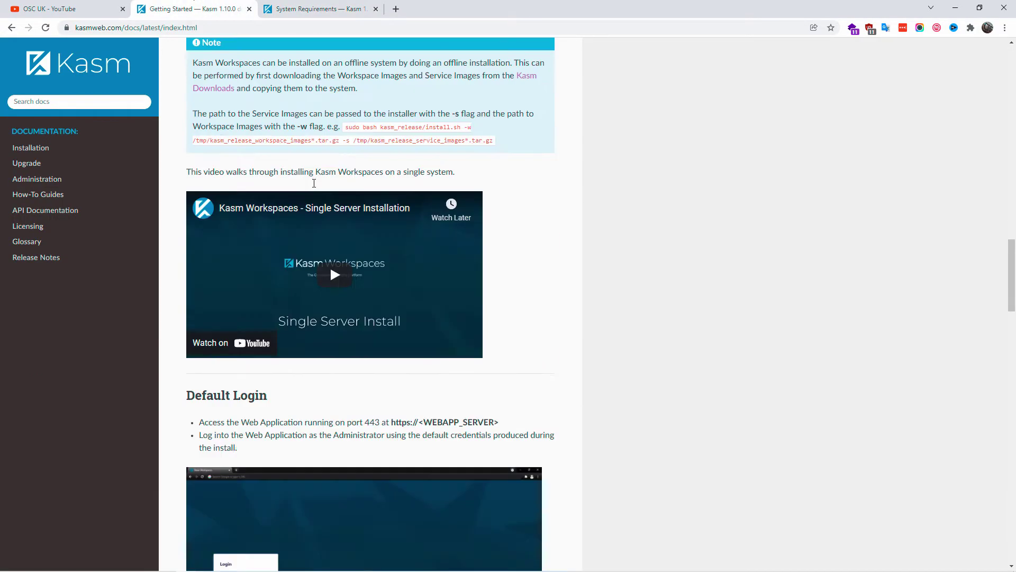
scroll(312, 203, up, 6)
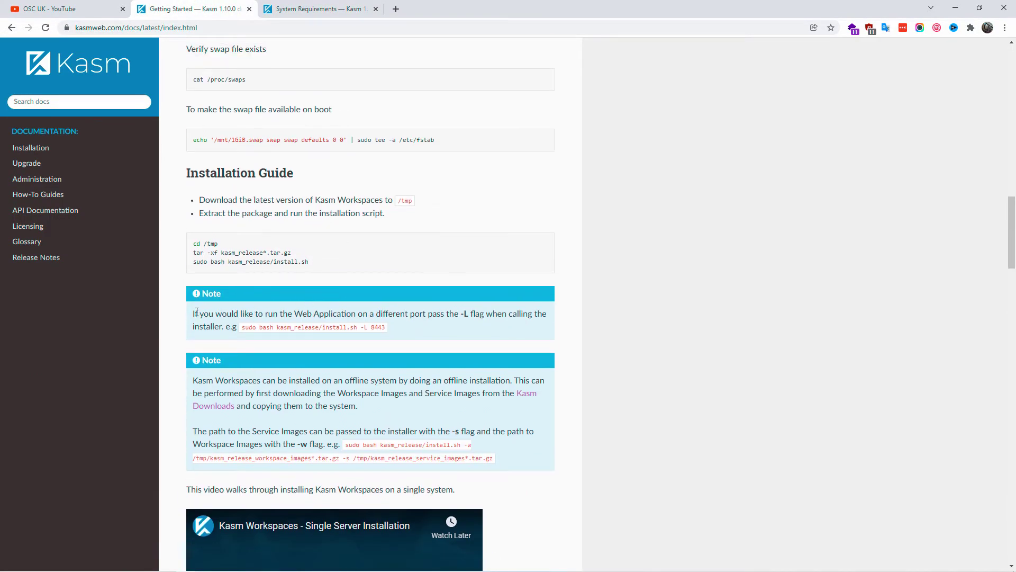
drag(193, 313, 416, 330)
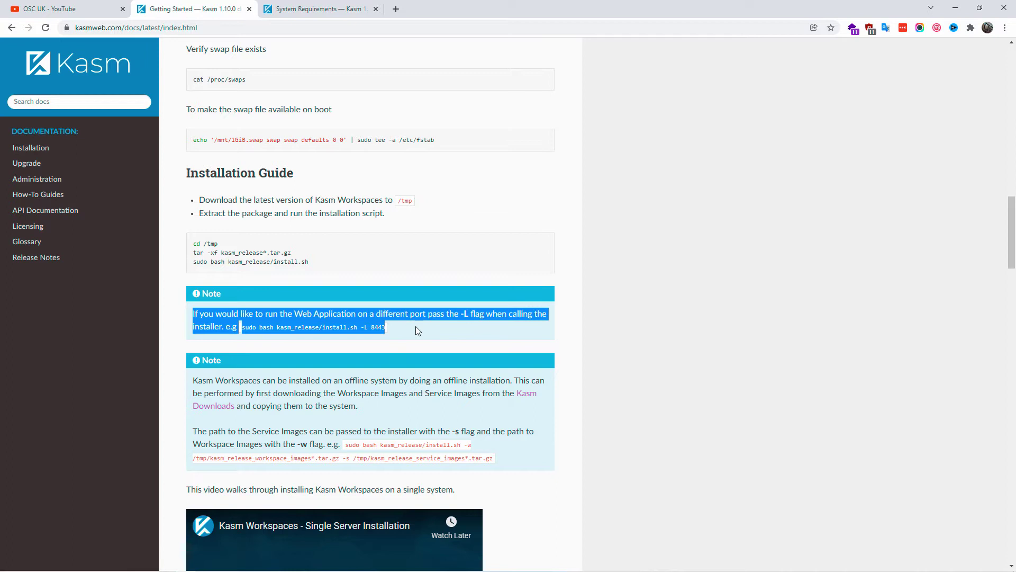
click(387, 331)
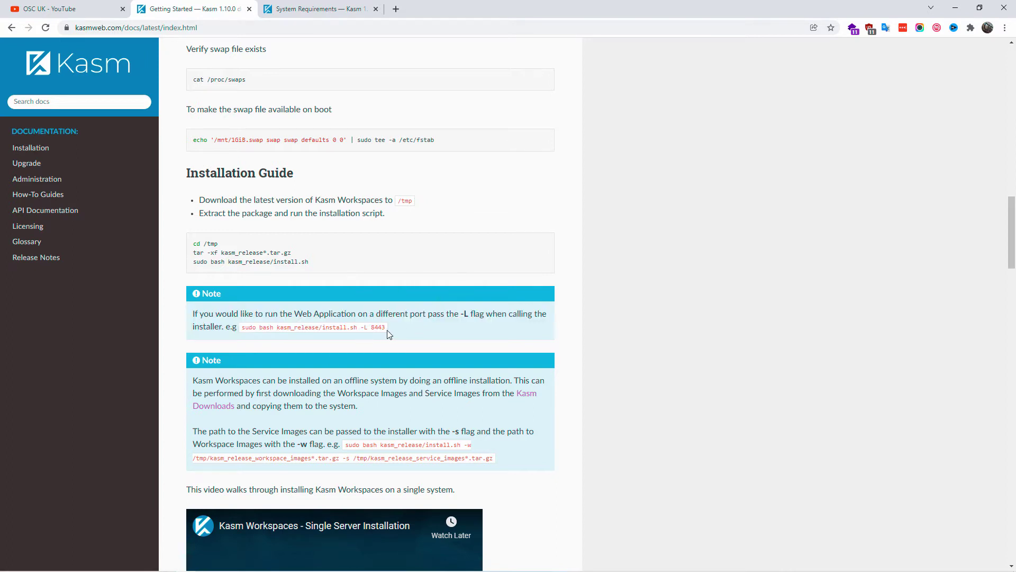
double_click(383, 328)
click(408, 333)
- Load 192.168.1.115 in a new Chrome tab, dropping the suggested :8090 port
click(396, 9)
click(403, 29)
text(192.168)
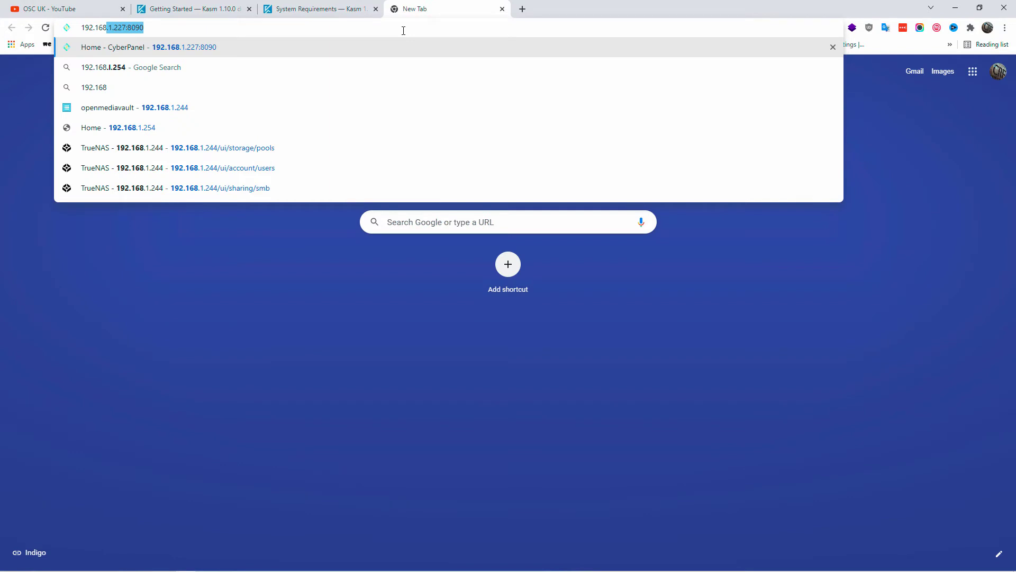
text(.1.115)
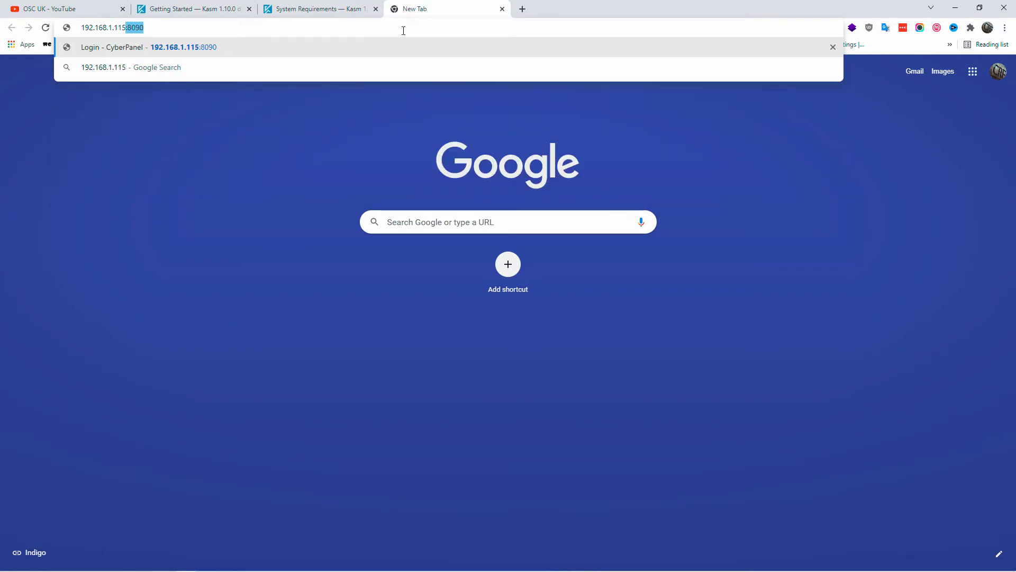
key(Delete)
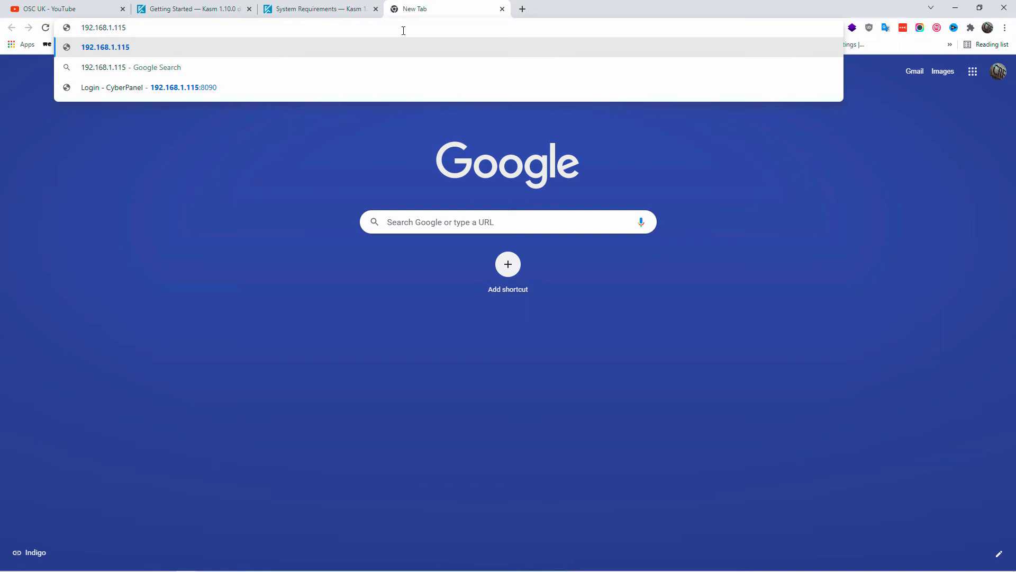
key(Return)
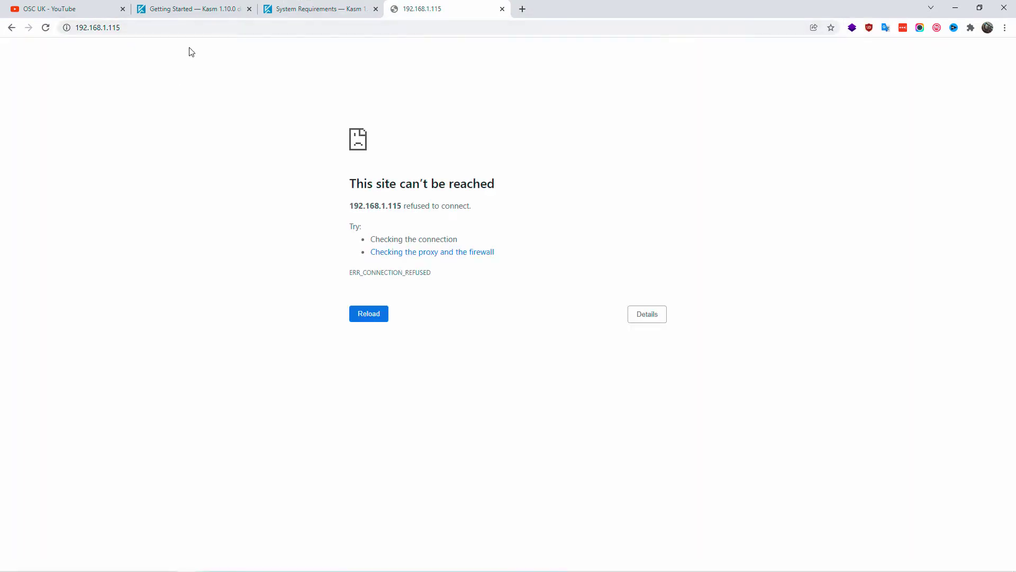
- Retry the server address as 192.168.1.115:443
click(185, 32)
click(185, 33)
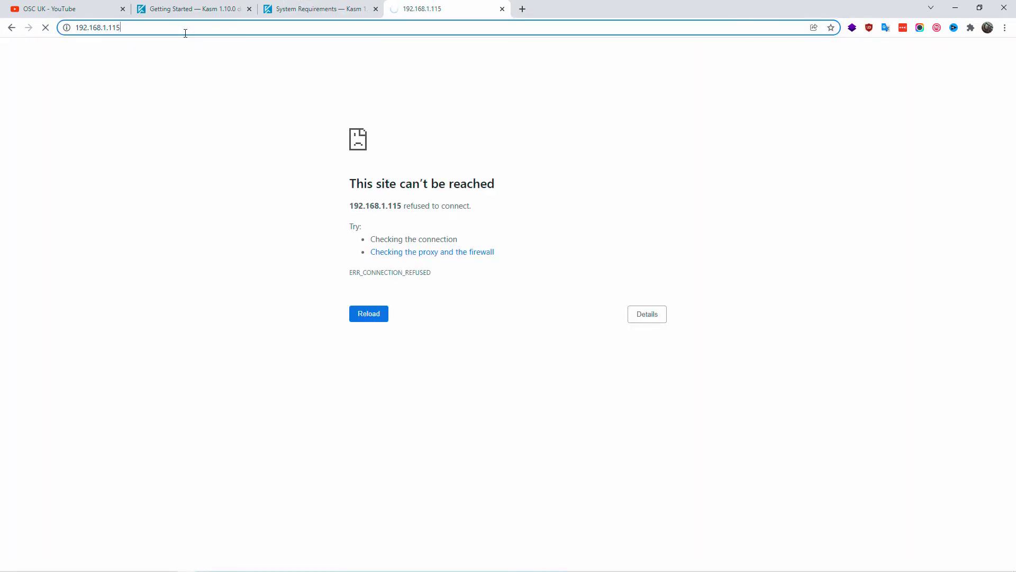
text(:443)
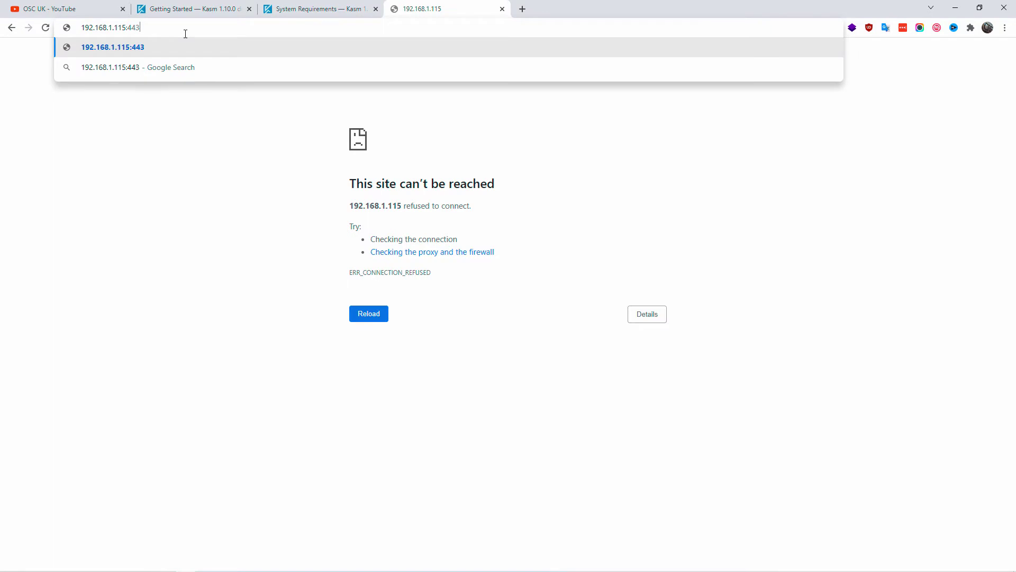
key(Return)
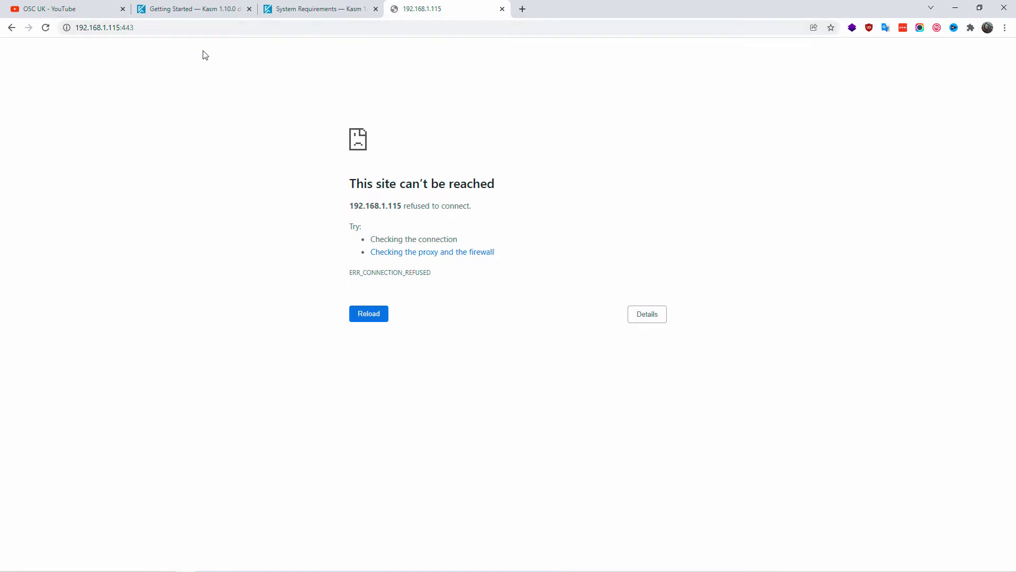
- Minimise Chrome and copy the plain install.sh line, not the -L 8443 one, from the notes
click(955, 9)
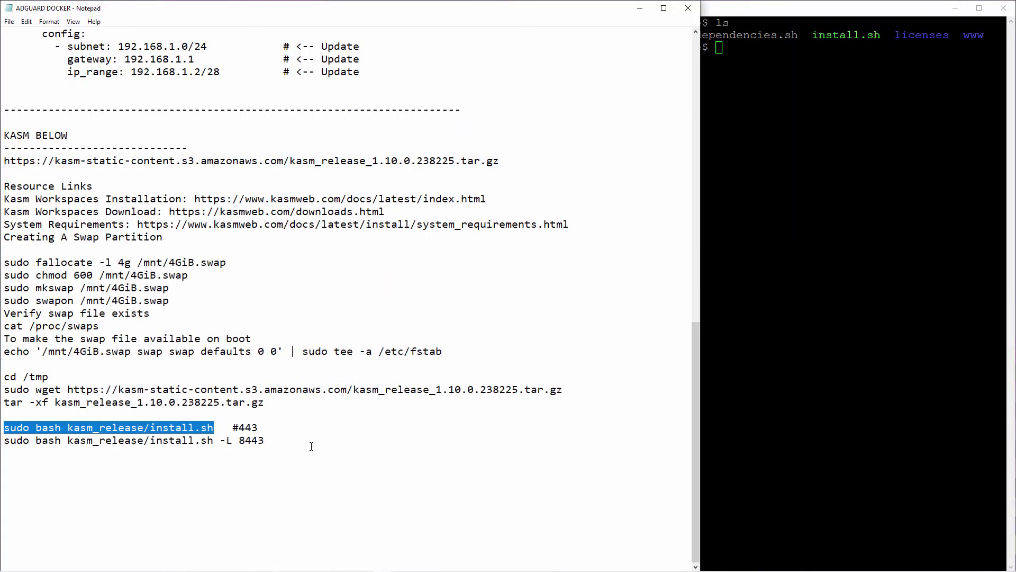
drag(258, 429, 199, 423)
click(218, 428)
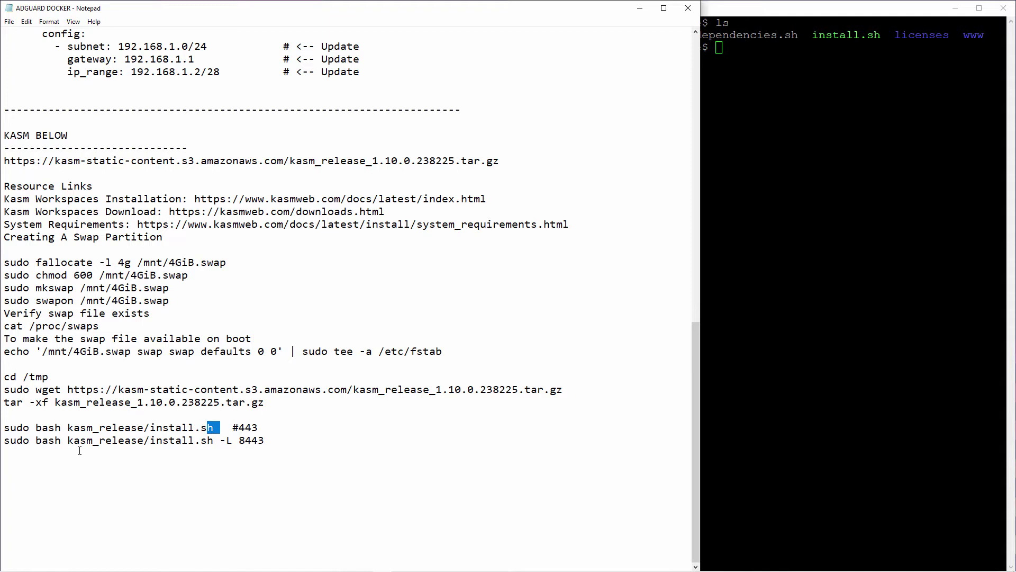
click(60, 441)
drag(5, 442, 272, 439)
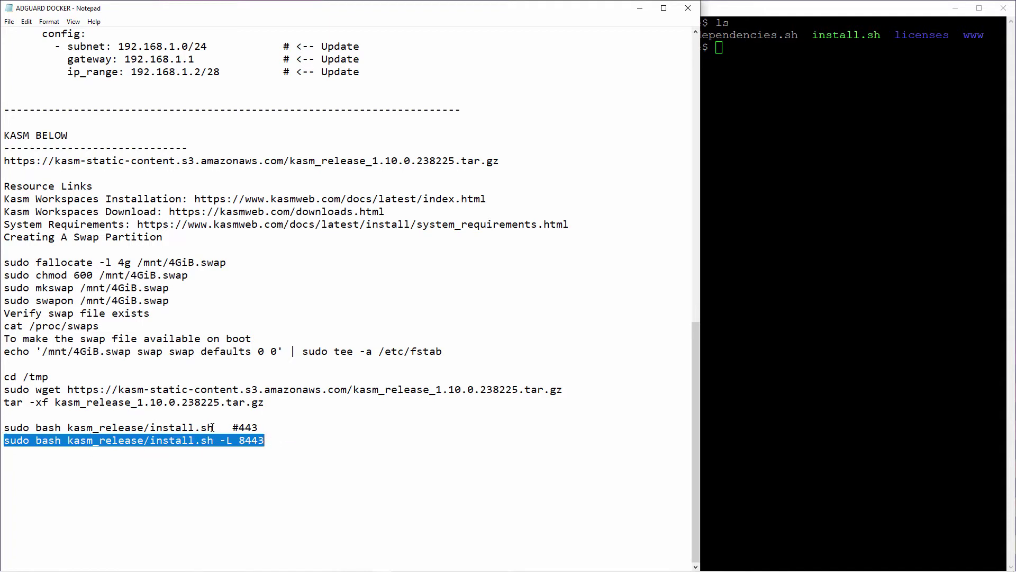
drag(212, 428, 11, 423)
right_click(31, 427)
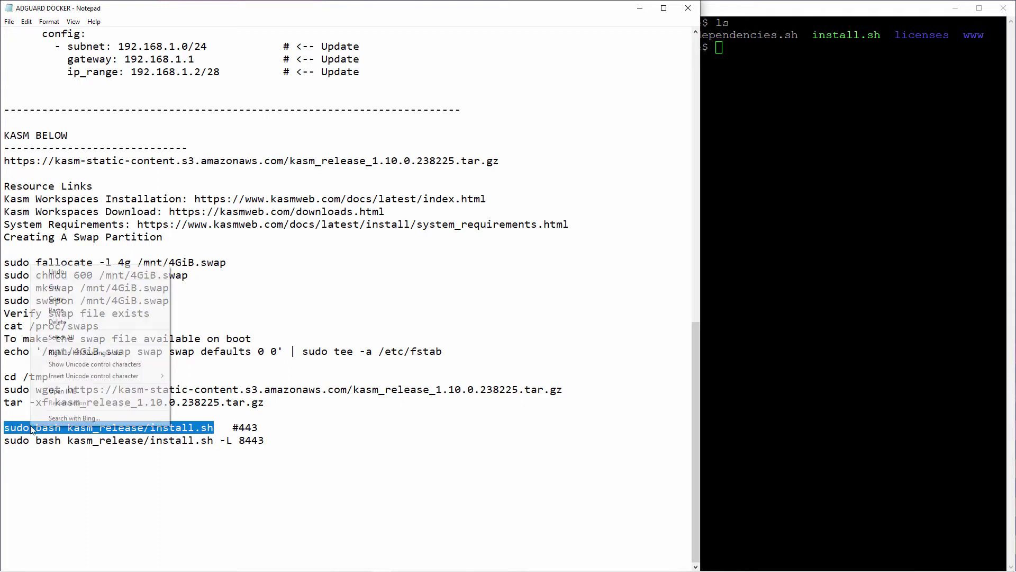
click(70, 299)
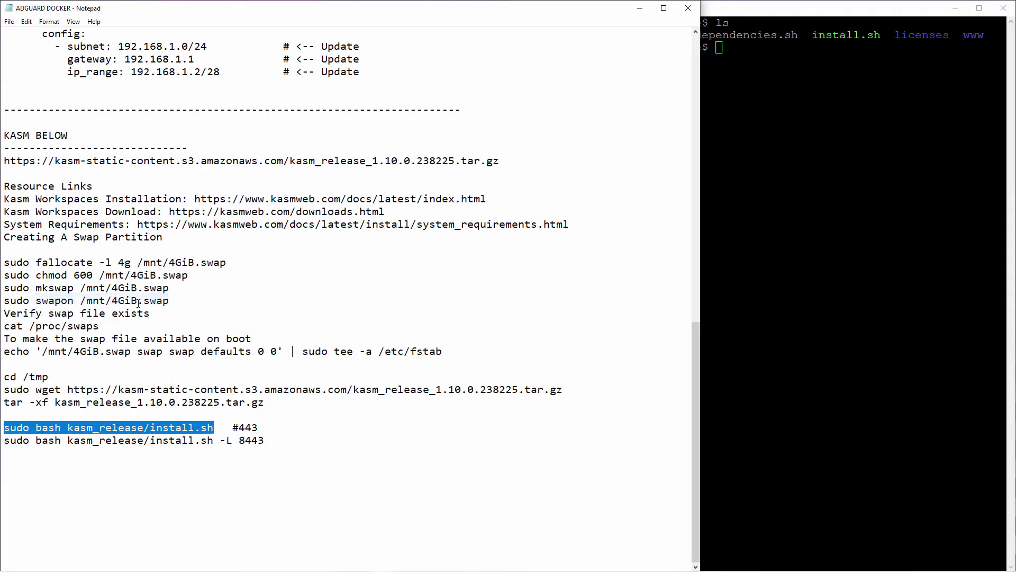
click(762, 16)
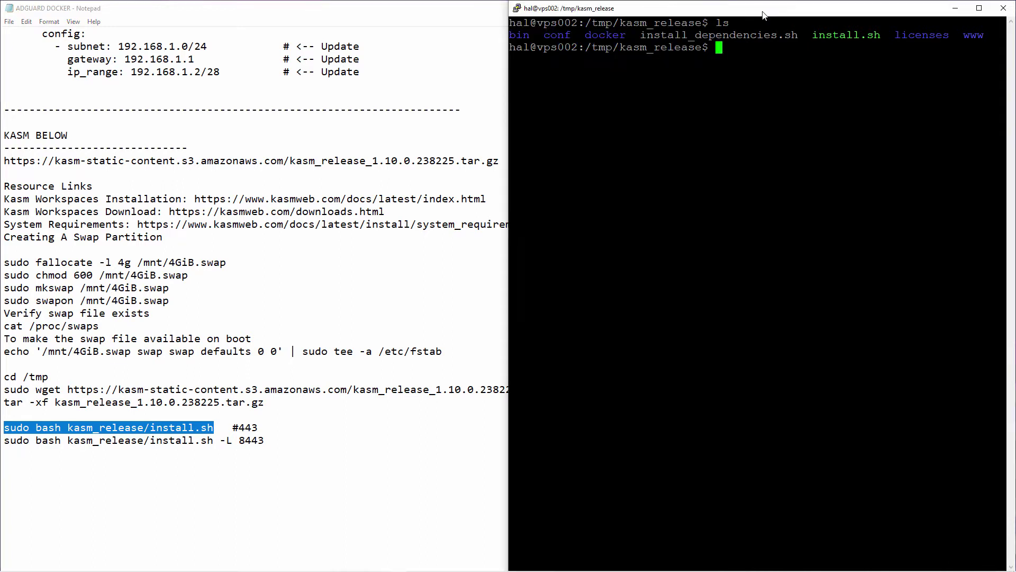
- Run sudo bash kasm_release/install.sh inside kasm_release, get 'No such file or directory', then clear the prompt
right_click(718, 48)
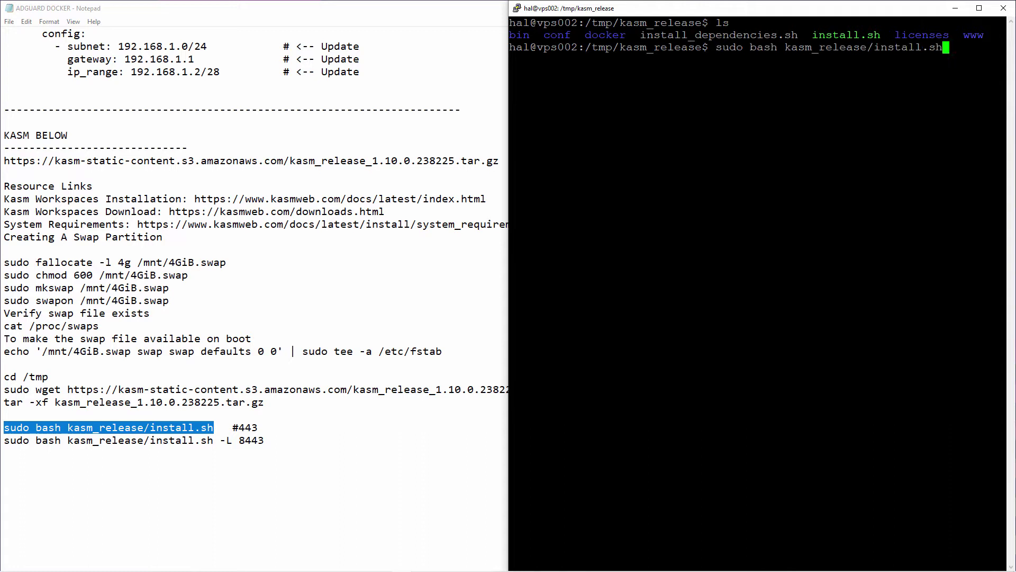
key(Return)
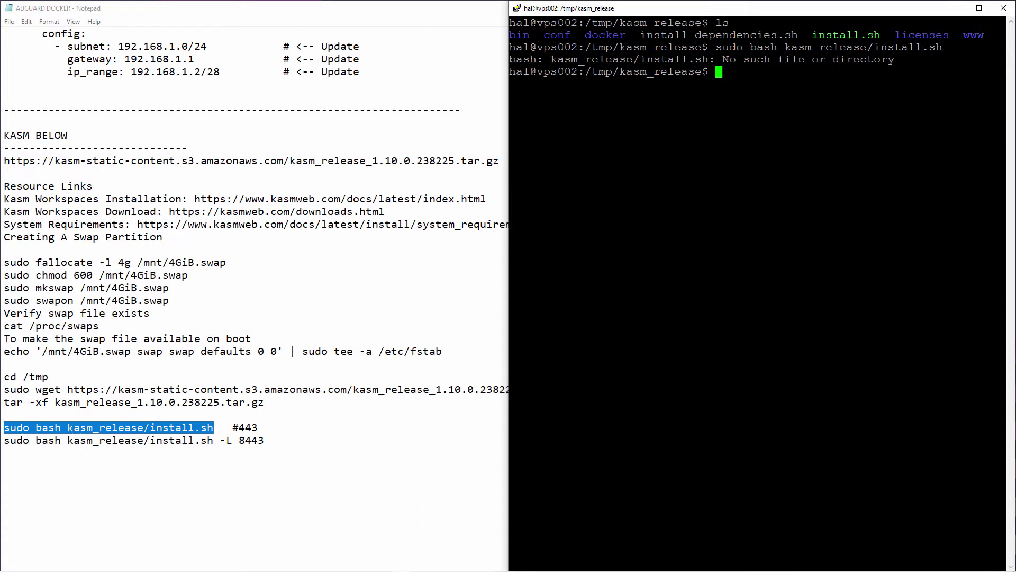
key(Up)
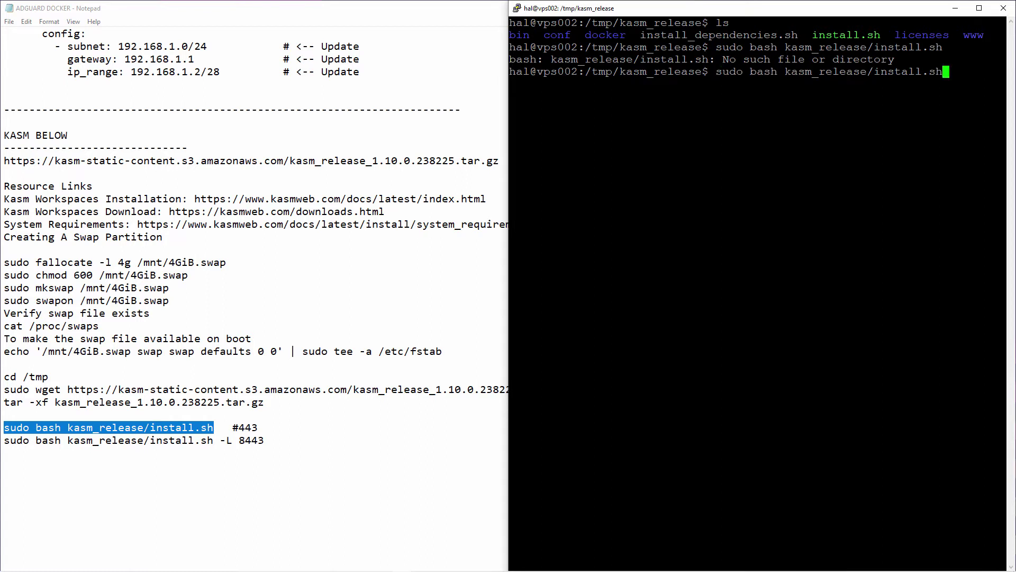
key(Left)
key(Left)
key(Left)
key(Left)
key(Left)
key(Left)
key(Left)
key(Left)
key(Left)
key(Left)
key(Right)
key(Right)
key(Right)
key(Right)
key(Right)
key(Right)
key(Right)
key(Right)
key(Right)
key(Right)
key(BackSpace)
key(BackSpace)
key(BackSpace)
key(BackSpace)
key(BackSpace)
key(BackSpace)
key(BackSpace)
key(BackSpace)
key(BackSpace)
key(BackSpace)
key(BackSpace)
key(BackSpace)
key(BackSpace)
key(BackSpace)
key(BackSpace)
key(BackSpace)
key(BackSpace)
key(BackSpace)
key(BackSpace)
key(BackSpace)
key(BackSpace)
text(i am in)
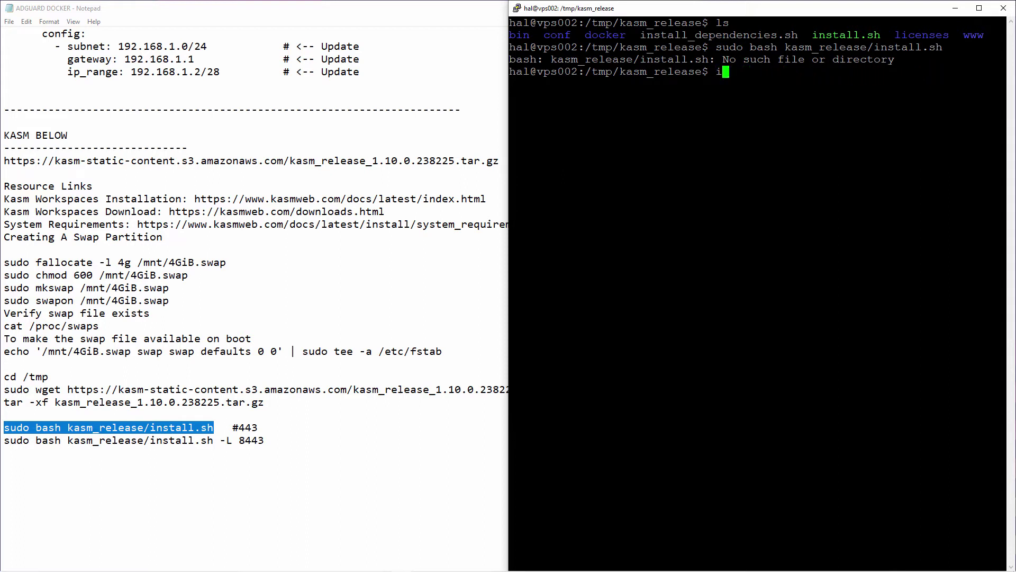
text( the wrong directory)
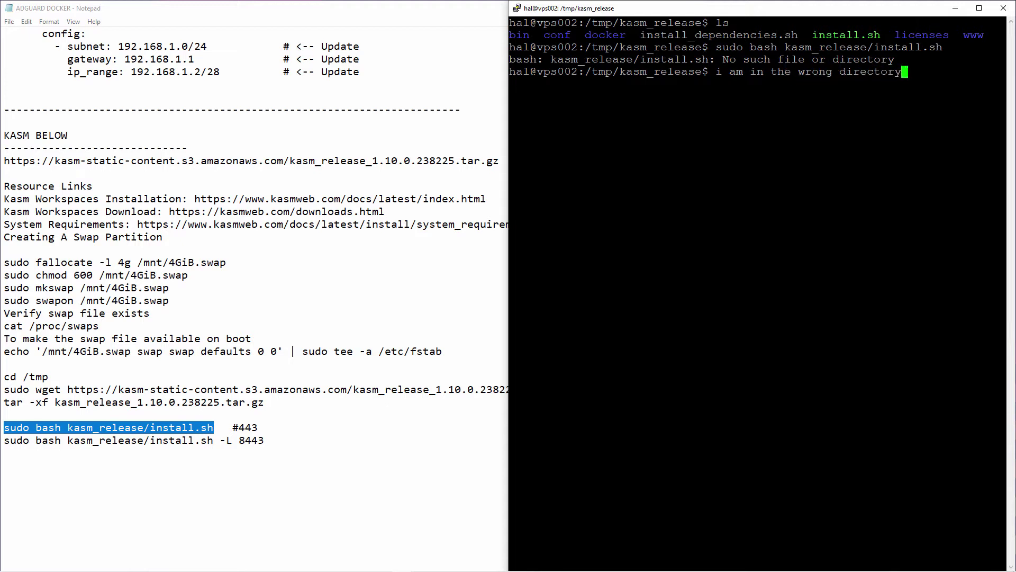
key(BackSpace)
key(BackSpace)
key(BackSpace)
key(BackSpace)
key(BackSpace)
key(BackSpace)
key(BackSpace)
key(BackSpace)
key(BackSpace)
key(BackSpace)
key(BackSpace)
key(BackSpace)
key(BackSpace)
key(BackSpace)
key(BackSpace)
key(BackSpace)
key(BackSpace)
key(BackSpace)
key(BackSpace)
key(BackSpace)
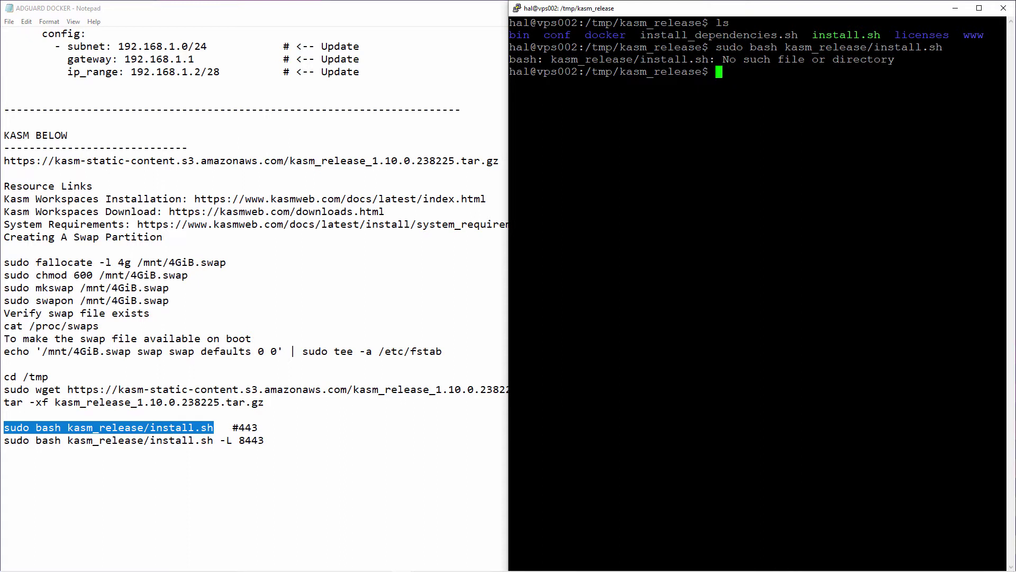
key(Return)
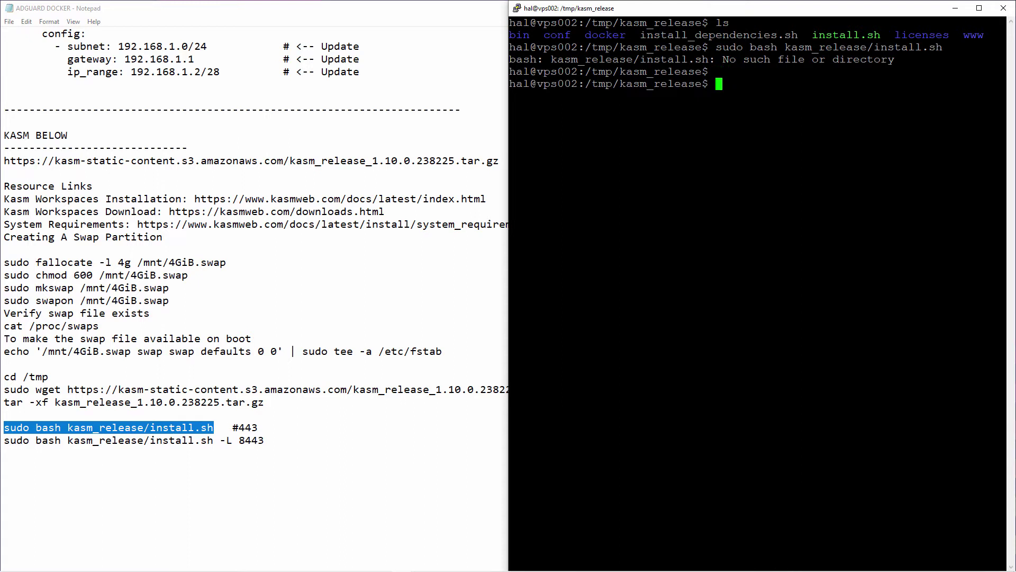
- Go back to /tmp with cd /tmp and list its contents
text(cd/)
key(Return)
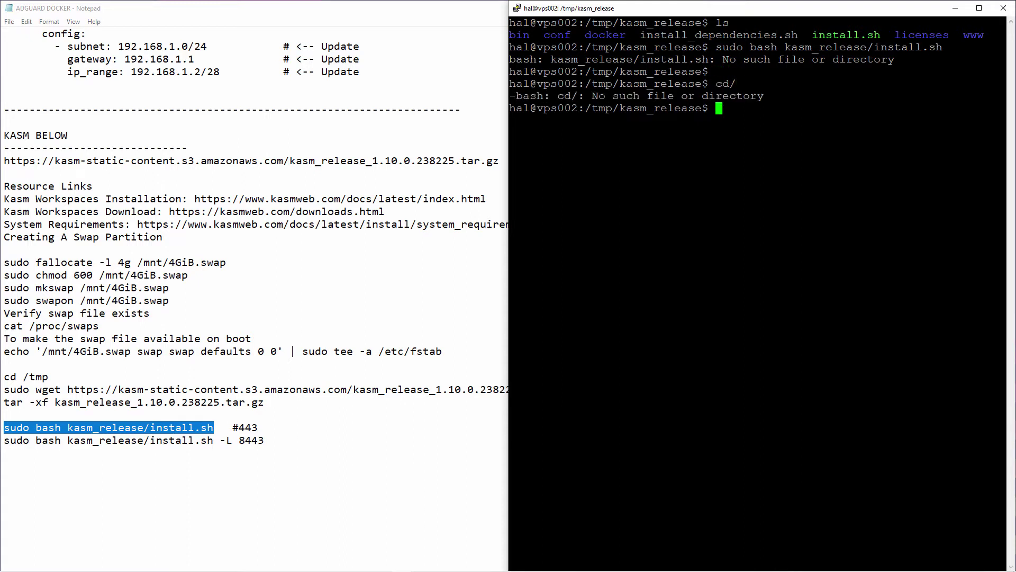
text(cd)
key(Return)
text(cd )
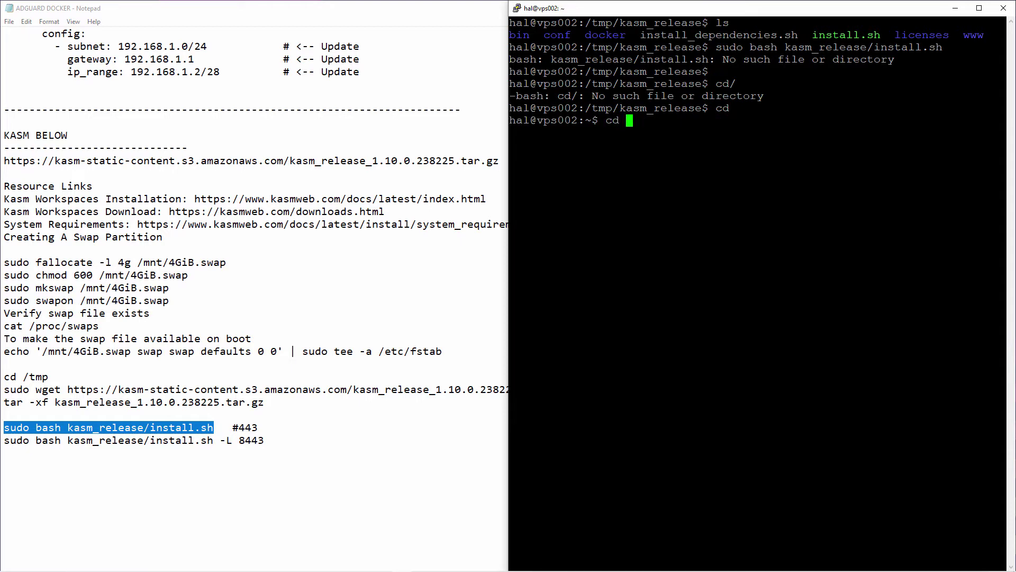
text(/tmp)
key(Return)
text(ls)
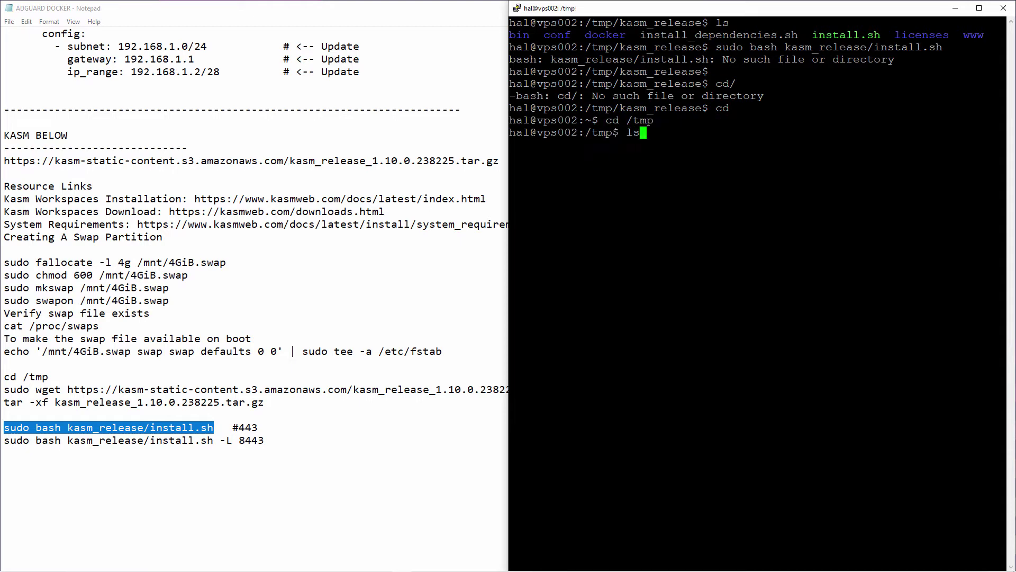
key(Return)
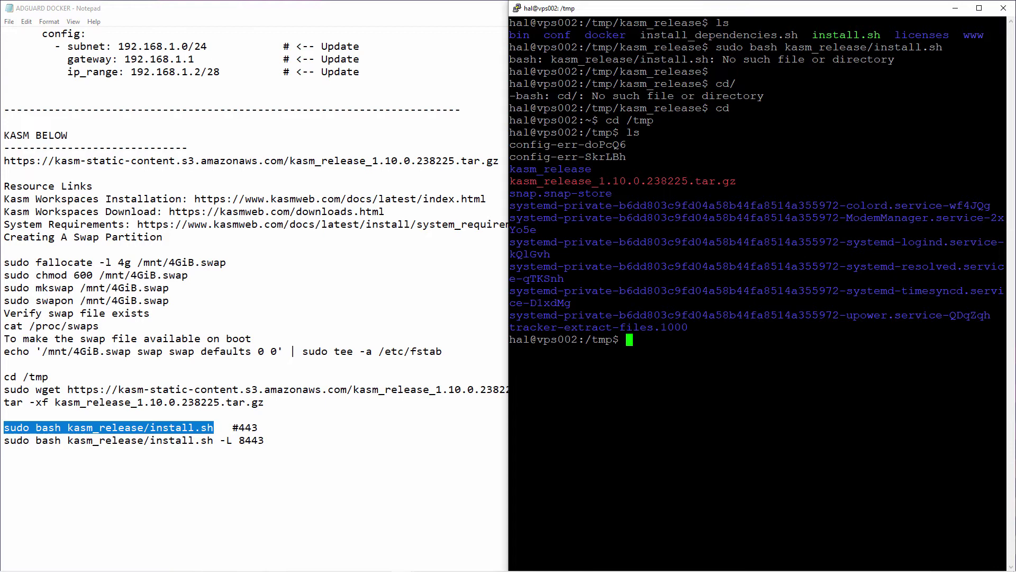
- Run sudo bash kasm_release/install.sh and answer y to accept the licence agreement
key(shift+Insert)
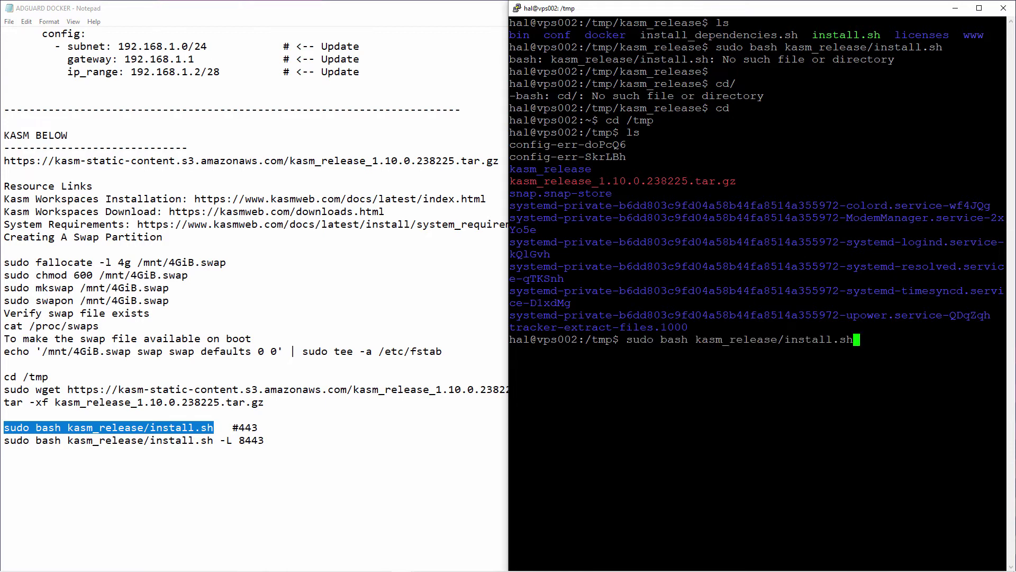
key(Return)
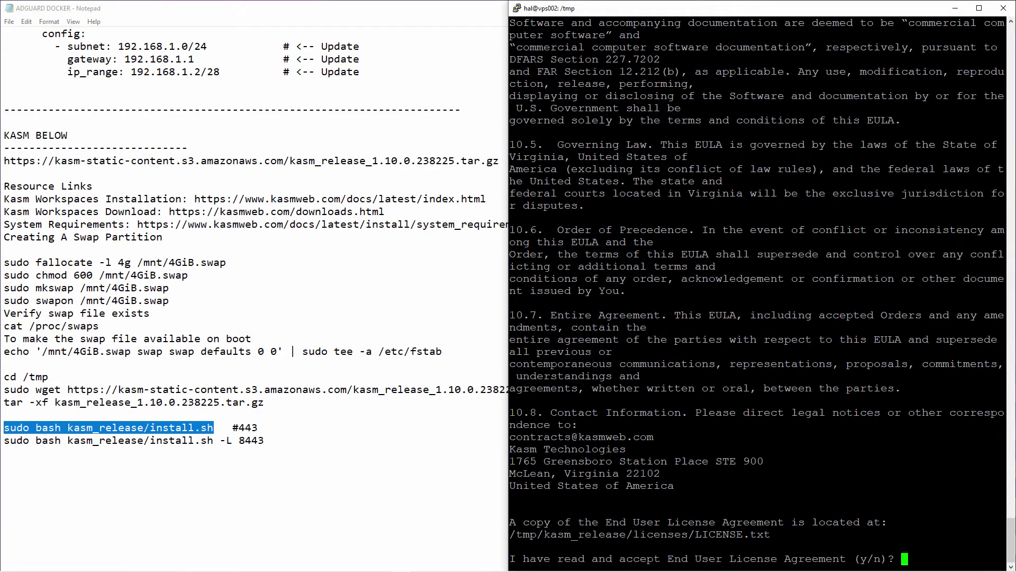
text(y)
key(Return)
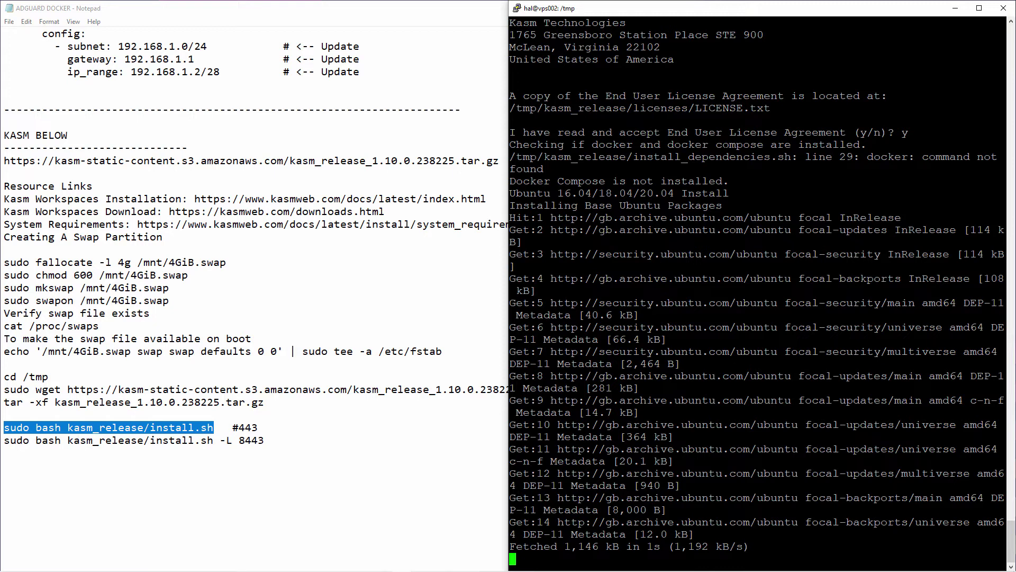
- Enlarge the PuTTY window until 'Installation Complete', then select the UI, database, Redis and manager credentials
click(291, 448)
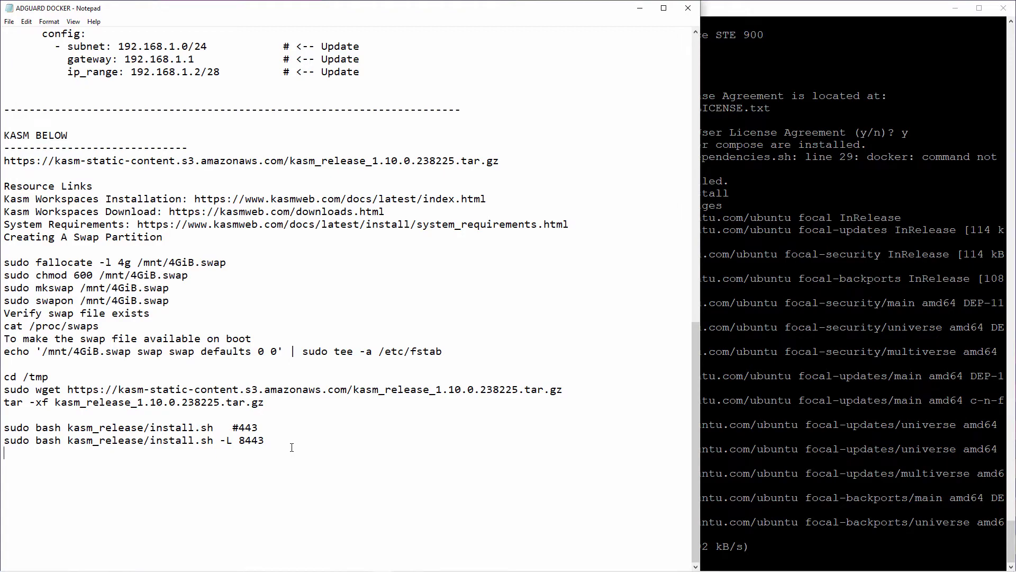
key(alt+Tab)
key(super+Up)
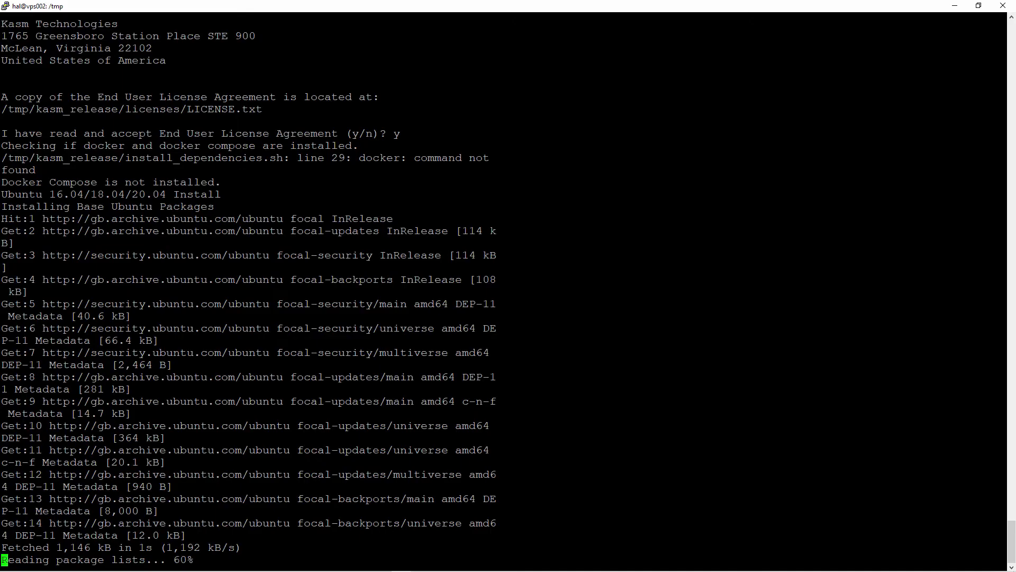
click(978, 5)
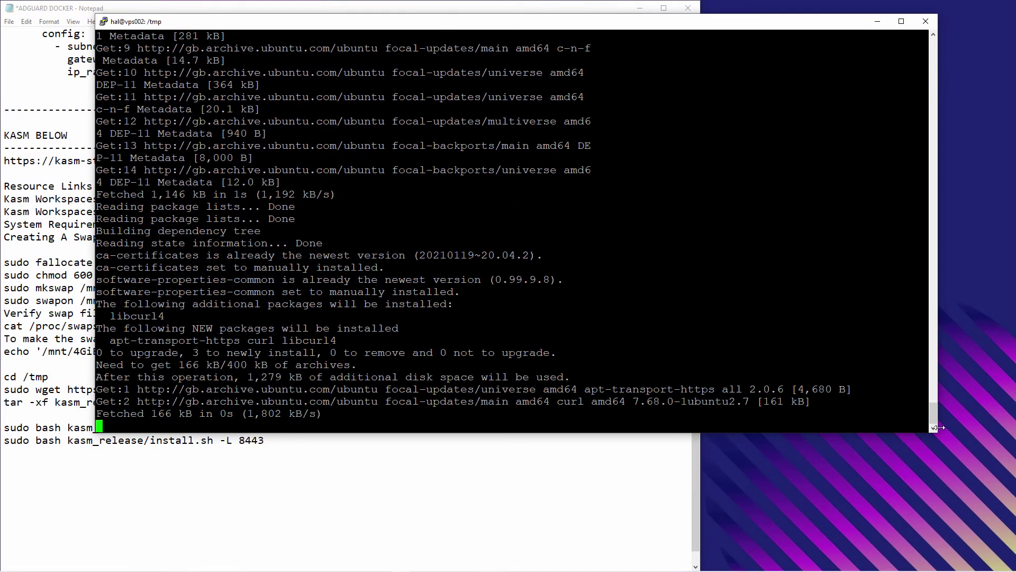
drag(937, 431, 956, 554)
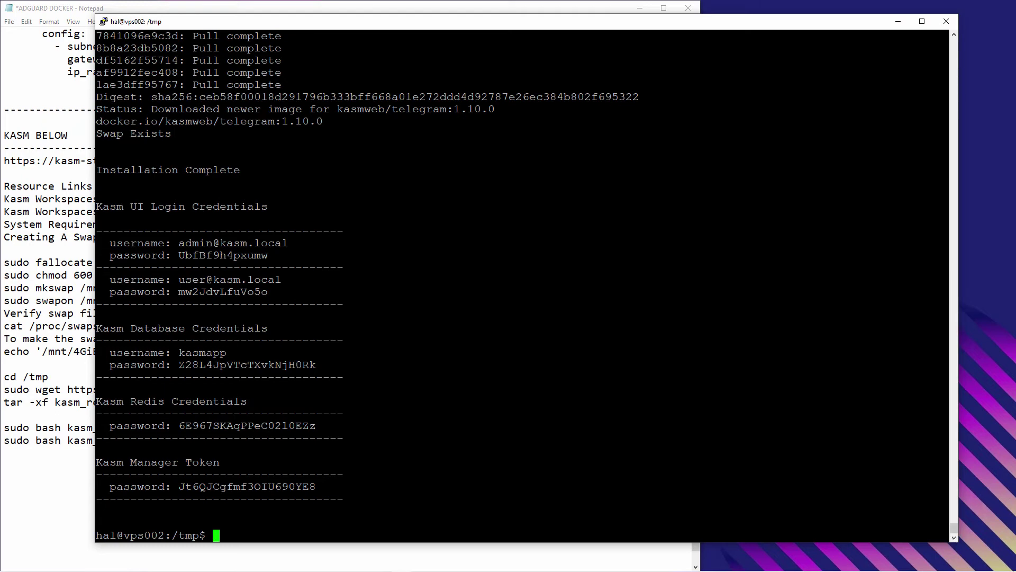
drag(96, 207, 353, 508)
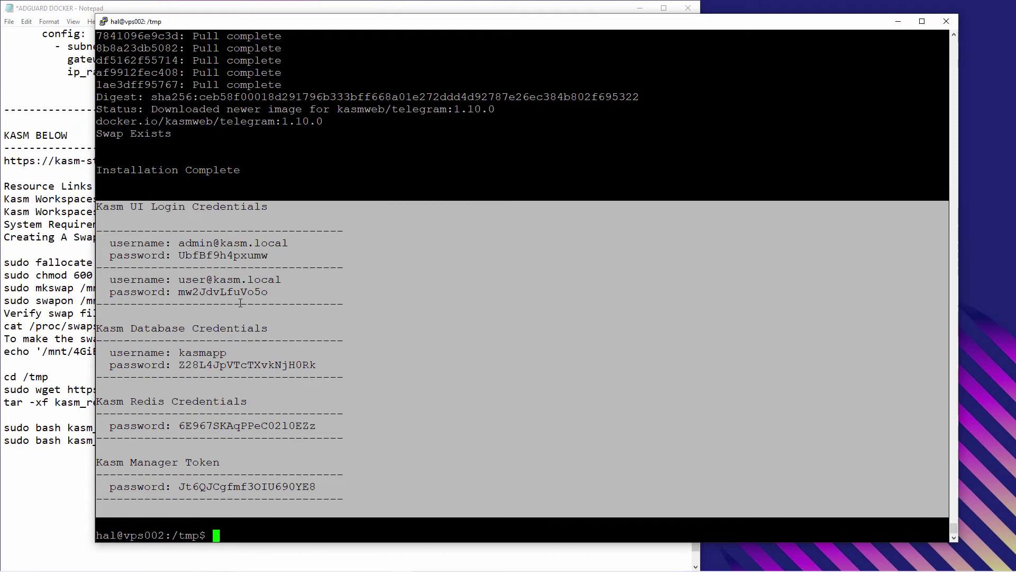
- Add a dashed separator and the pasted Kasm credentials block to the ADGUARD DOCKER notes, then save
click(44, 487)
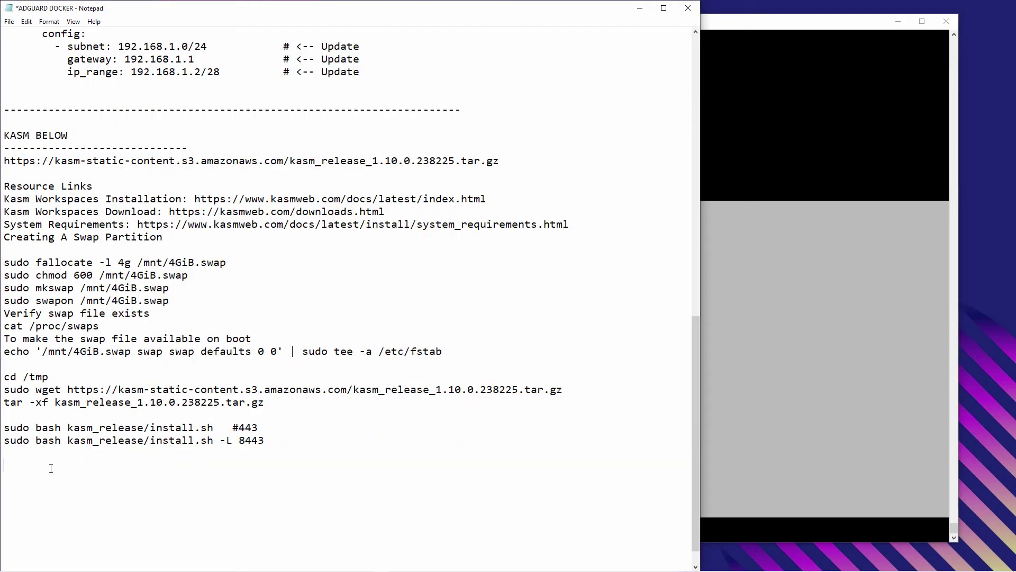
text(-------------------------)
key(Return)
key(ctrl+v)
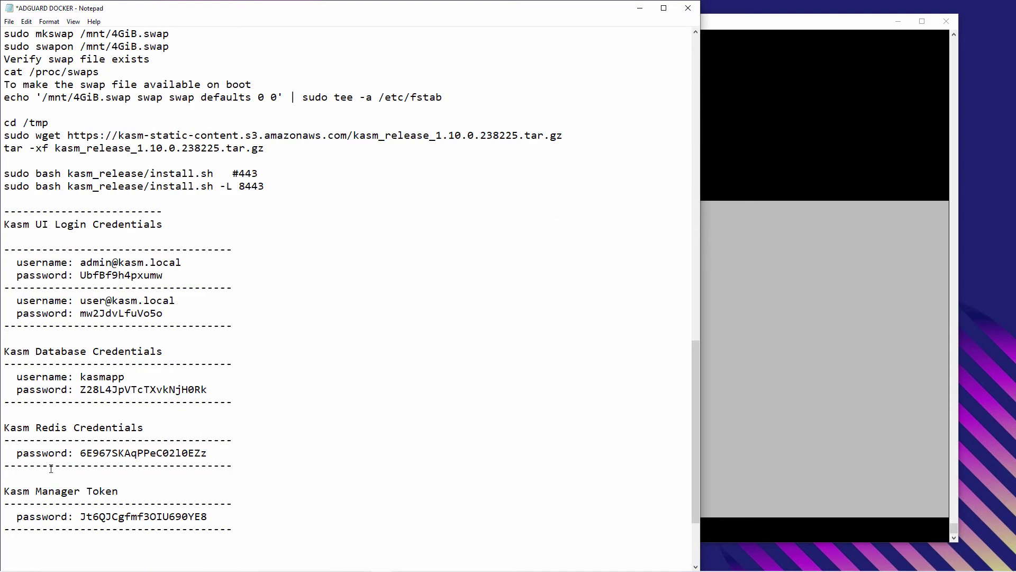
click(9, 21)
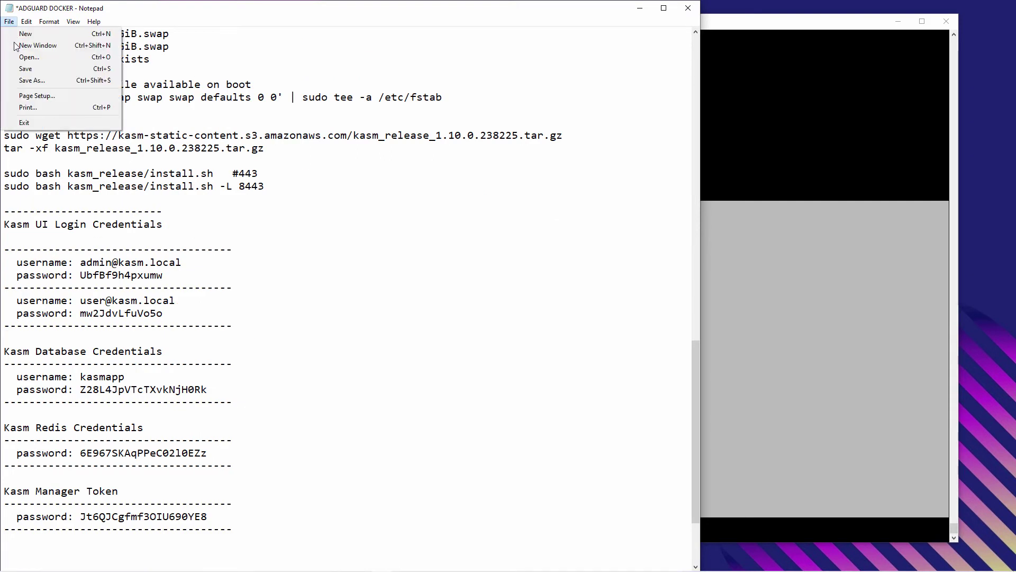
click(25, 69)
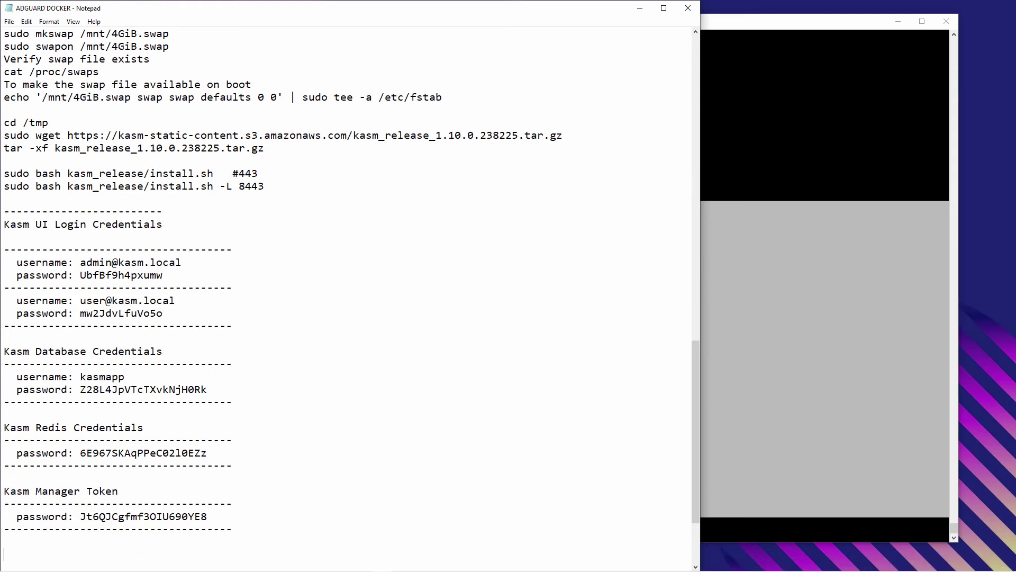
click(185, 564)
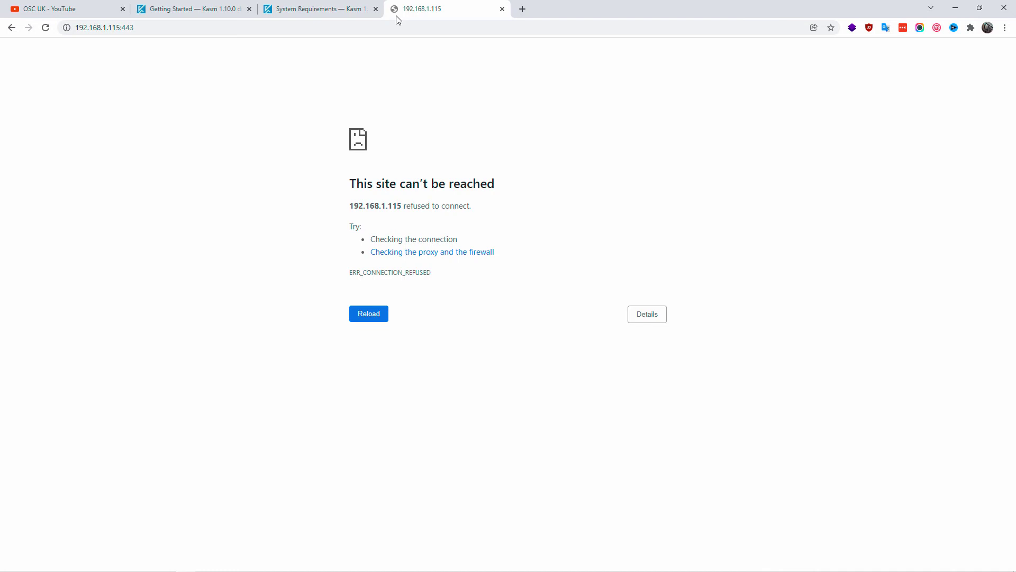
- Remove the :443 port from the 192.168.1.115 address and reload it
click(377, 32)
click(377, 32)
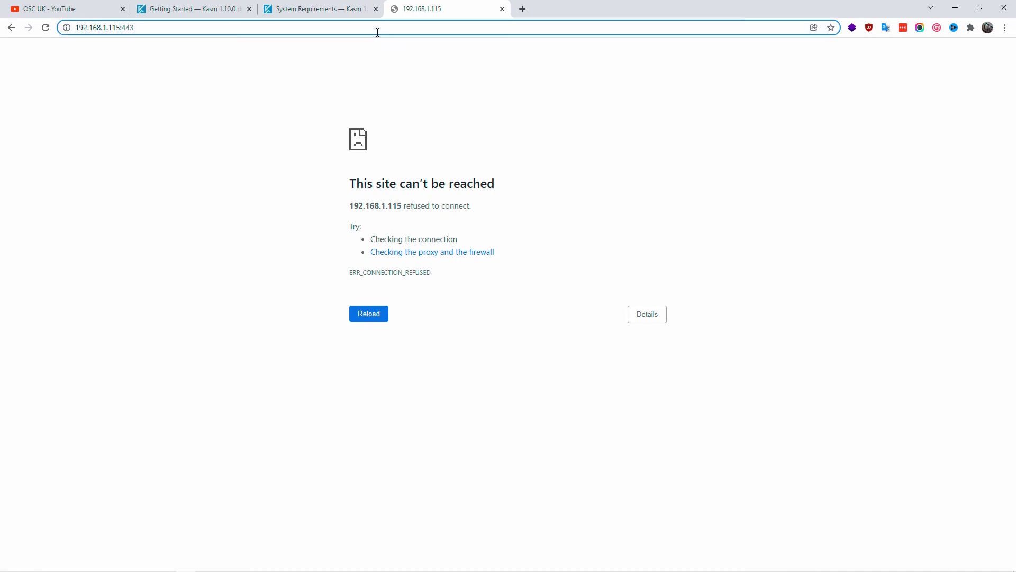
key(BackSpace)
key(BackSpace)
key(BackSpace)
key(BackSpace)
key(Return)
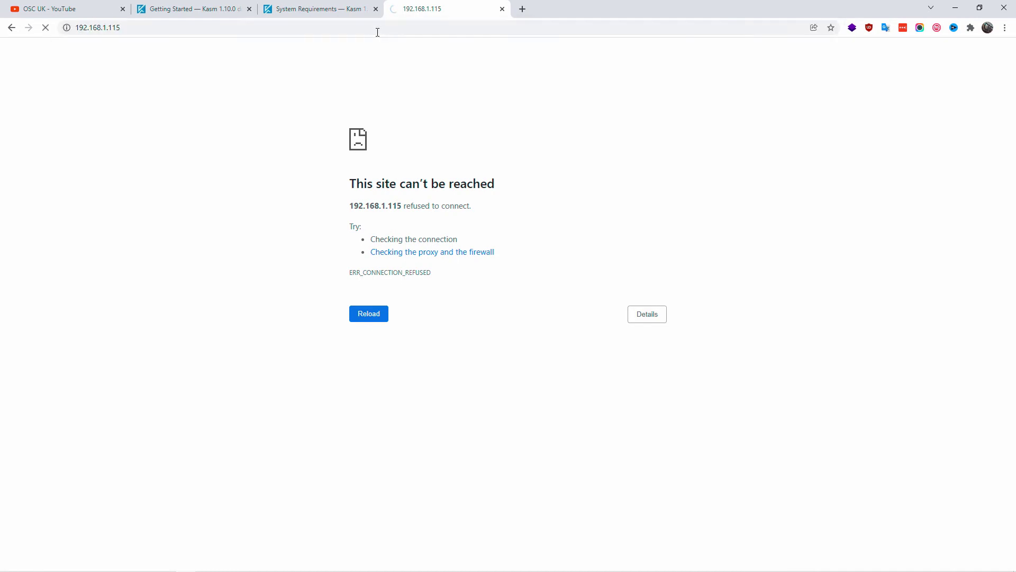
click(123, 31)
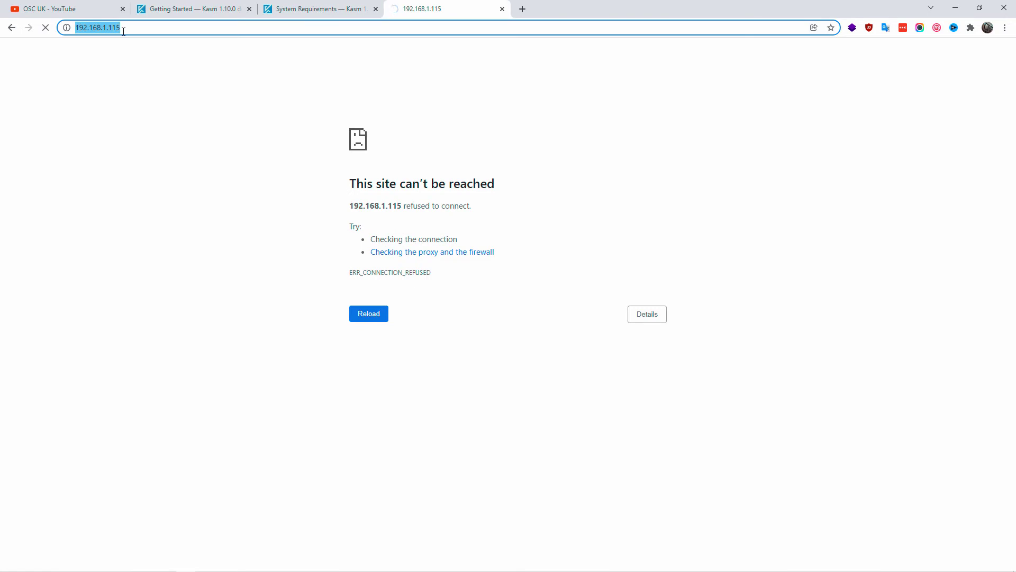
key(Home)
text(htt)
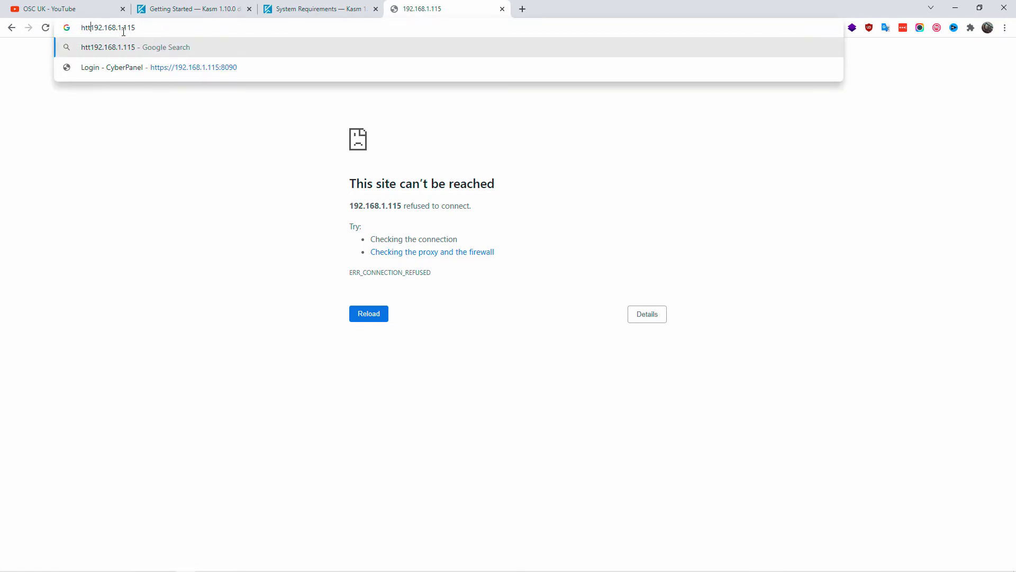
text(ps://)
key(Return)
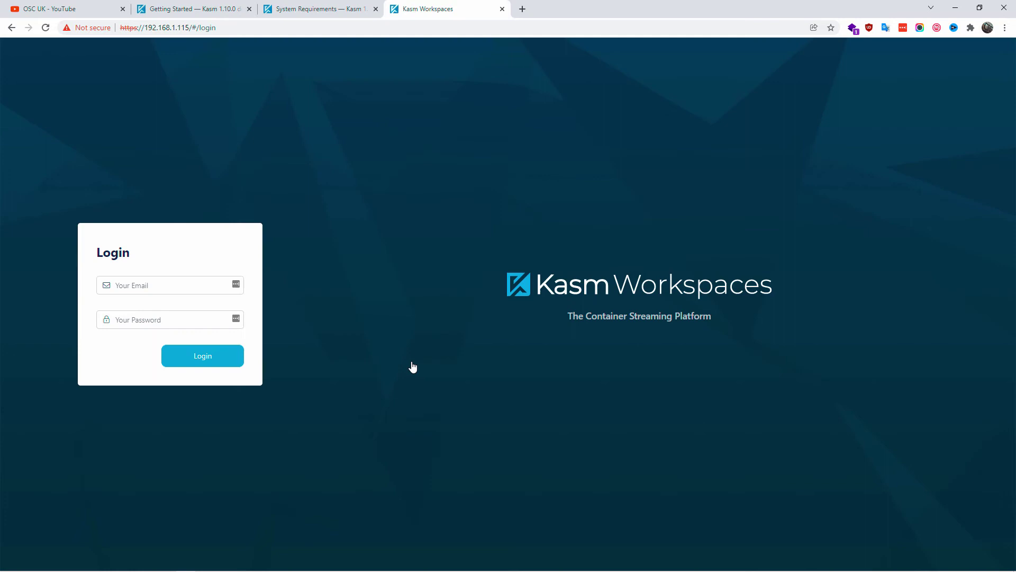
- Copy the admin password from the Kasm credentials in the notes
click(184, 284)
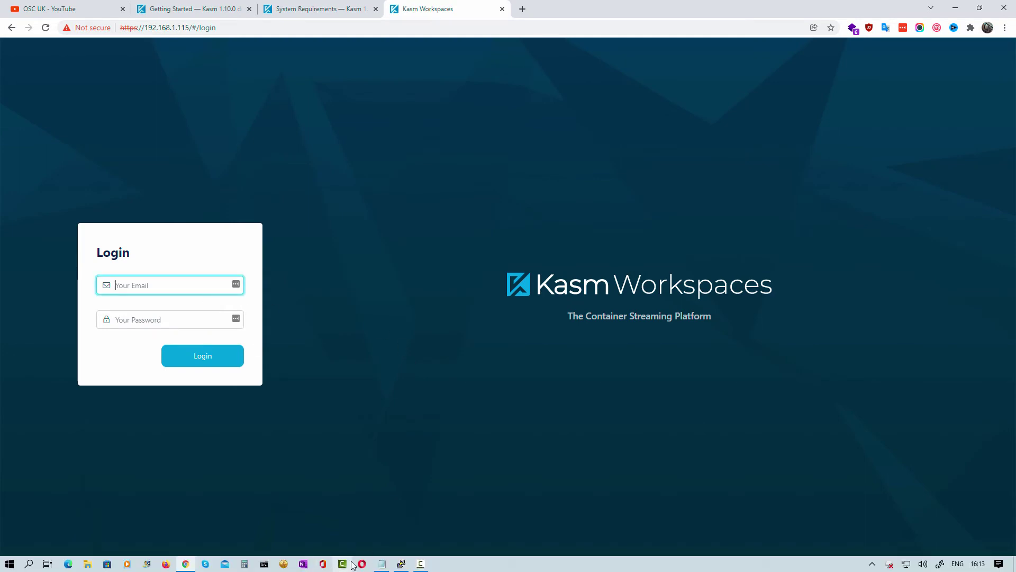
click(388, 565)
drag(81, 275, 163, 275)
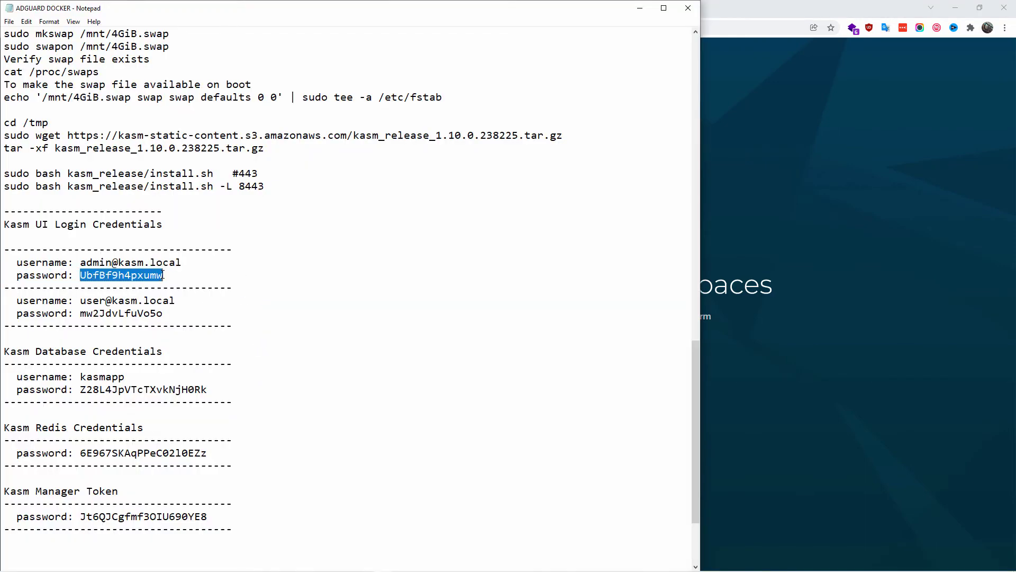
right_click(159, 279)
click(183, 311)
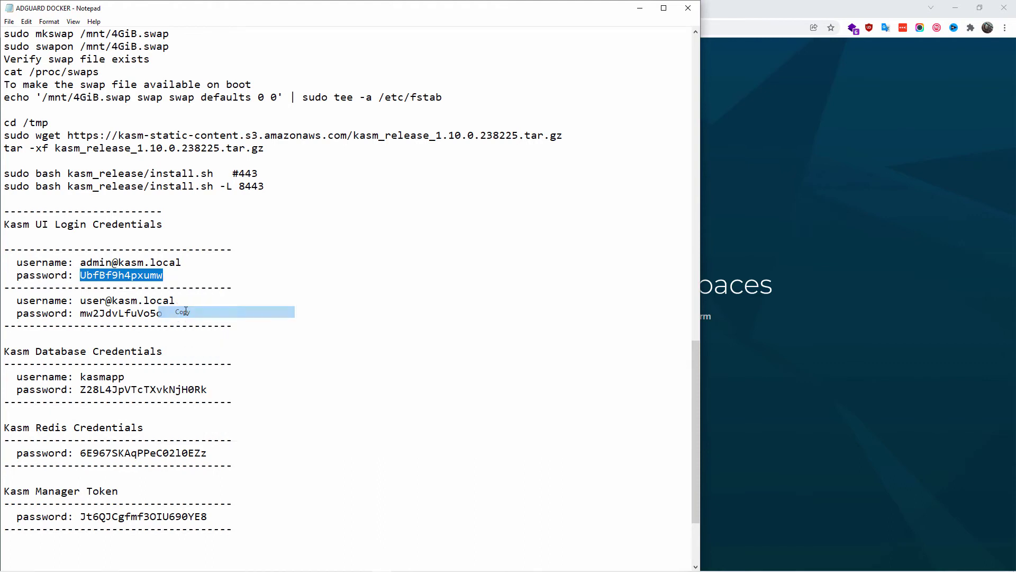
- Enter the admin e-mail and the copied password in the Kasm login form and sign in
click(769, 377)
click(184, 287)
text(admin")
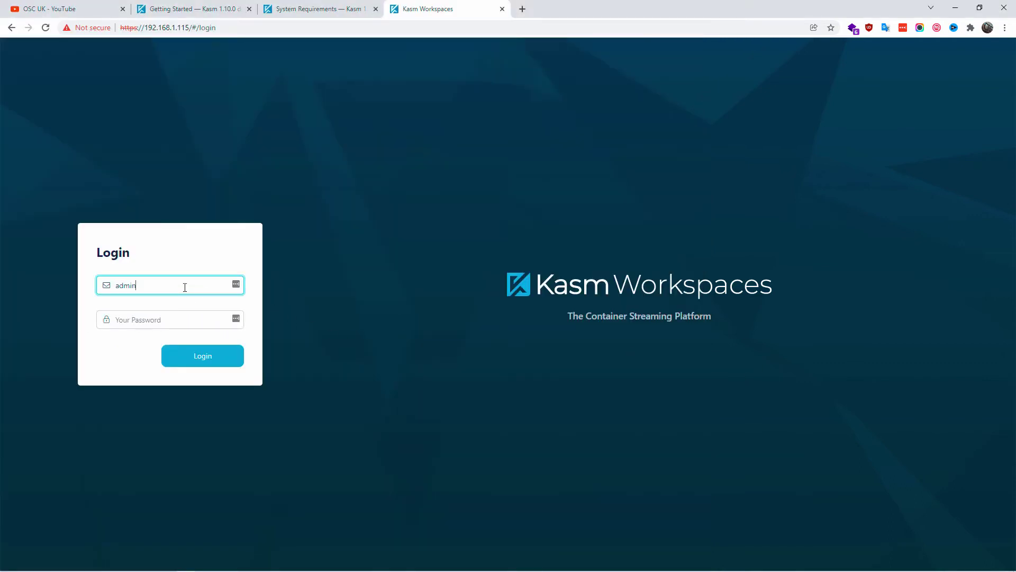
text(kasm.local)
key(Return)
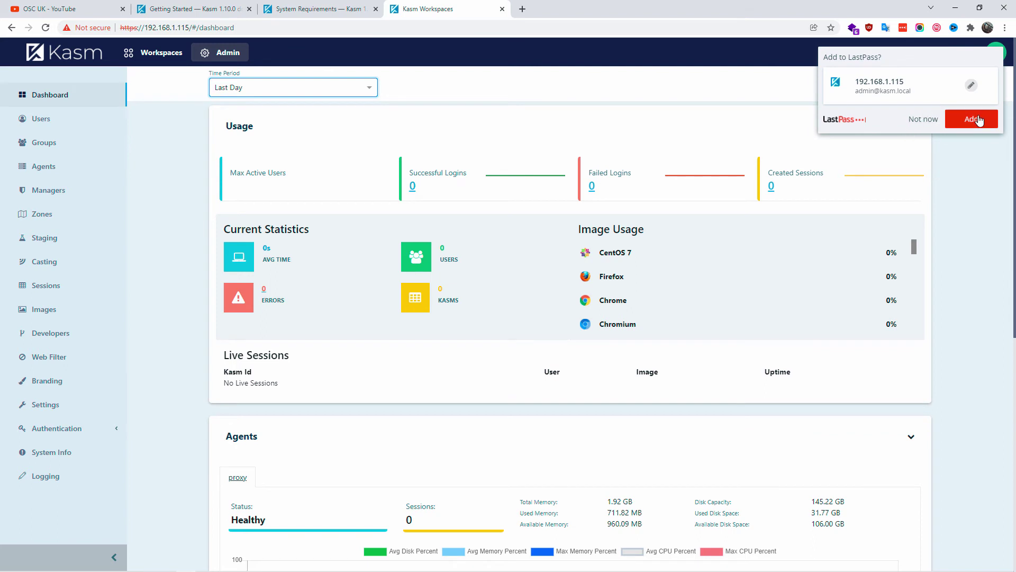
- Save the admin login to LastPass and review the dashboard's disk and 1.92 GB memory statistics
click(978, 120)
scroll(990, 227, down, 6)
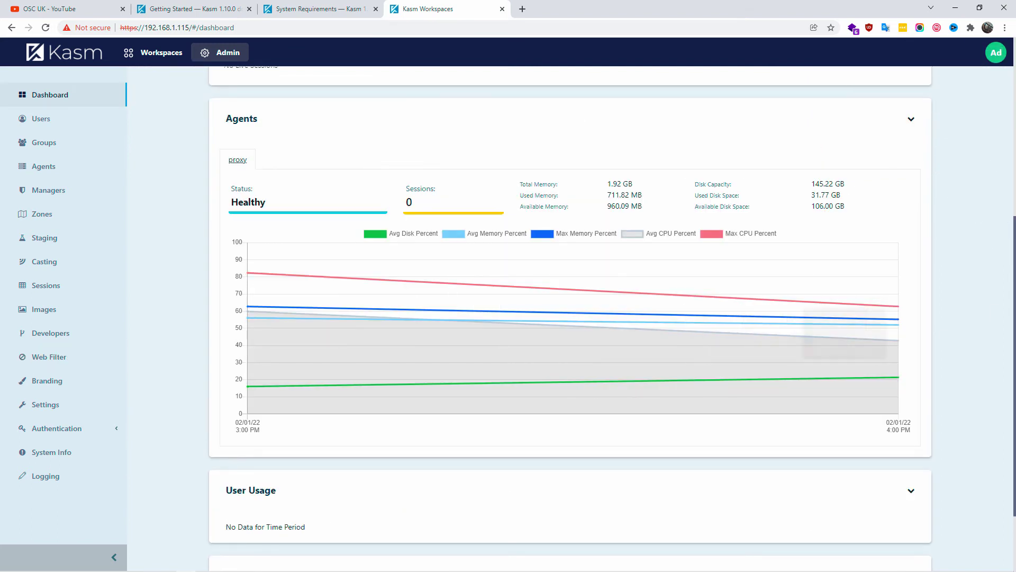
scroll(1004, 221, down, 1)
scroll(1004, 220, up, 1)
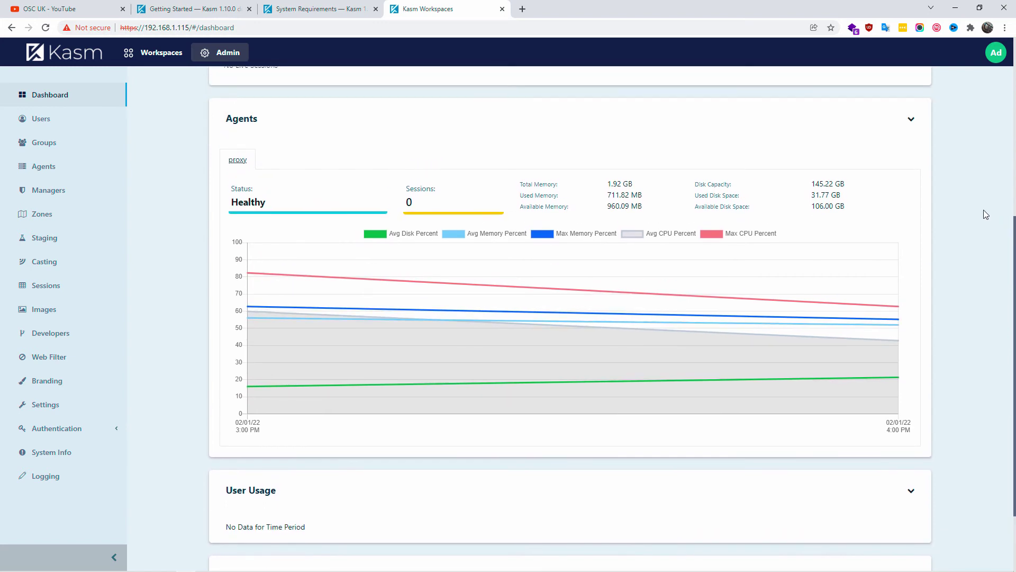
drag(842, 195, 814, 210)
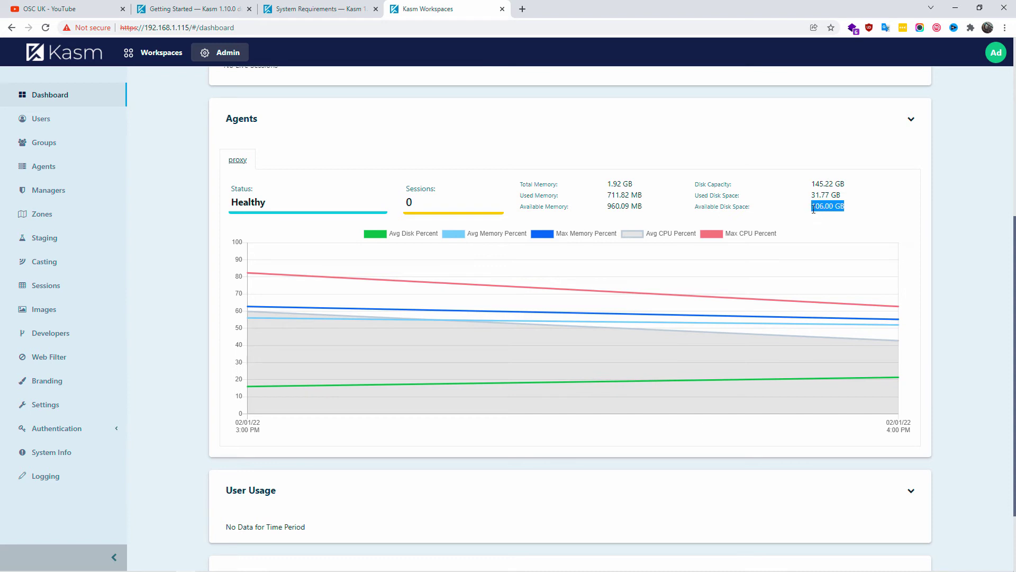
click(627, 184)
triple_click(626, 183)
click(668, 214)
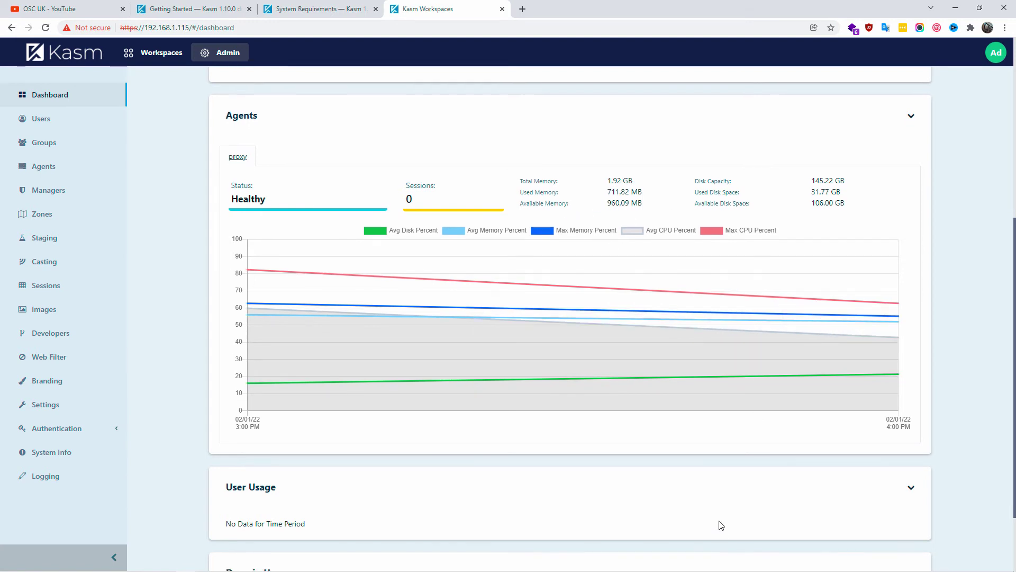
- Expand the authentication options, sort the Agents table by GPUs, then show the Users list
scroll(721, 526, down, 2)
scroll(721, 526, up, 8)
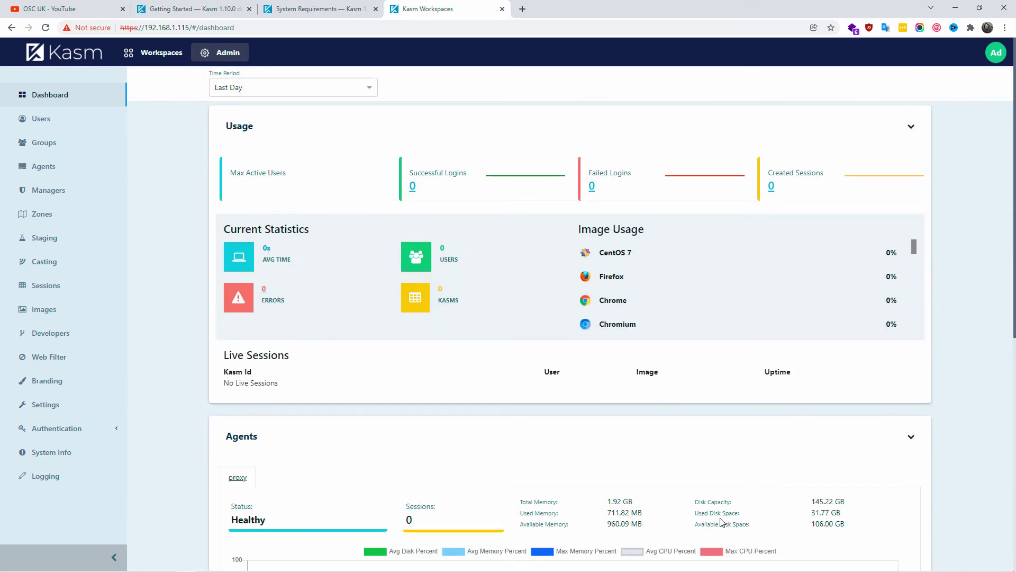
click(51, 432)
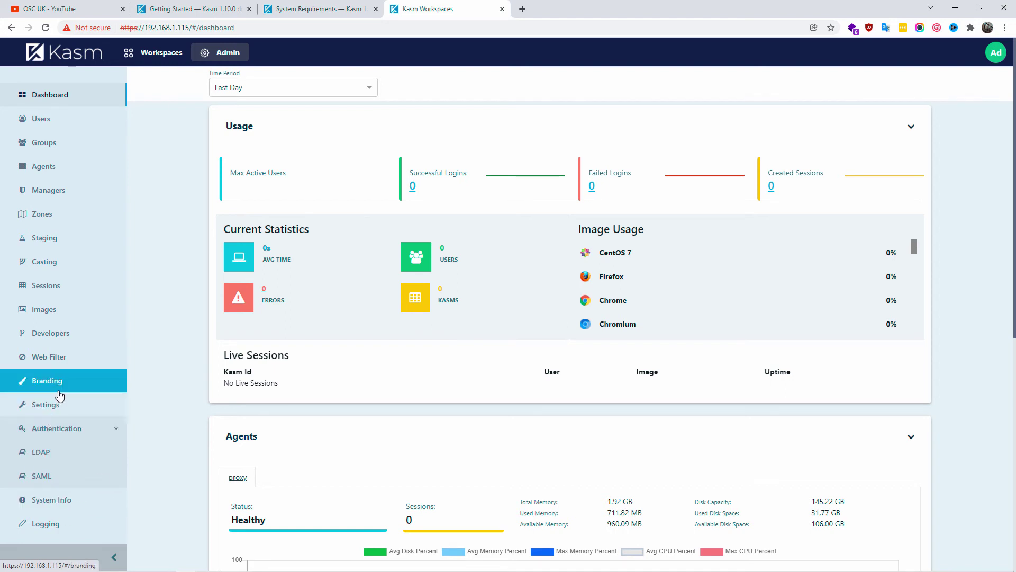
click(36, 168)
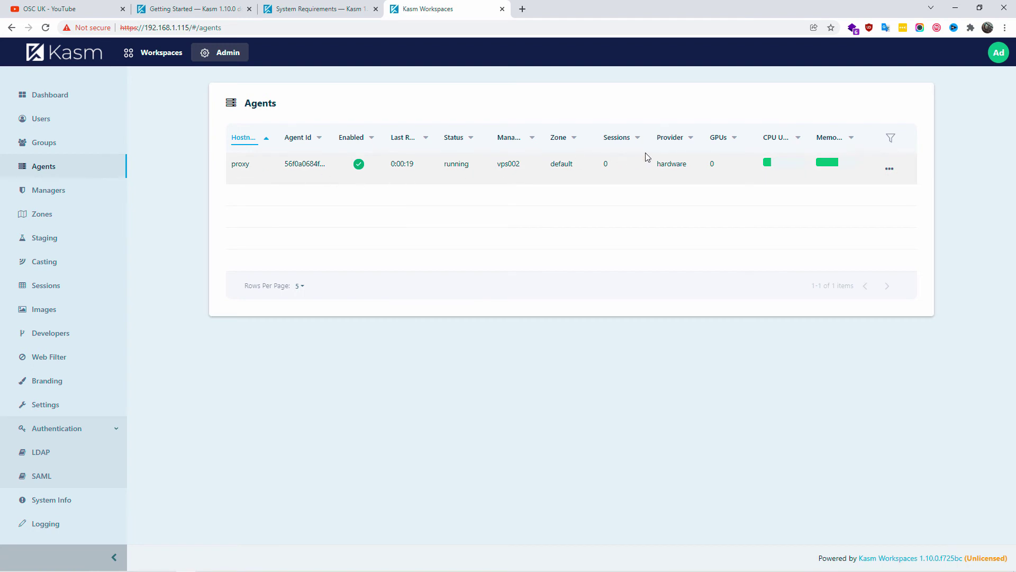
click(734, 141)
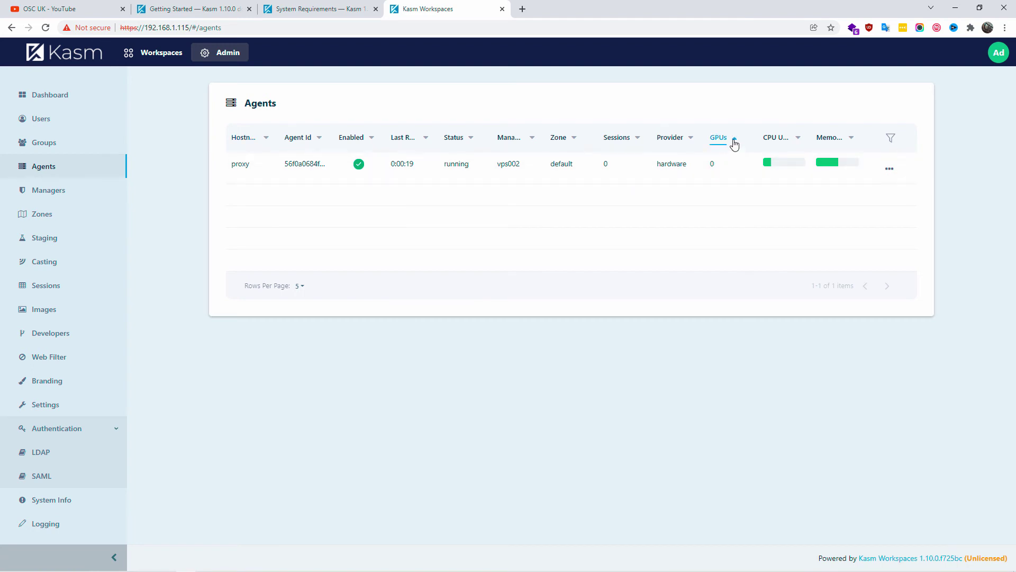
click(56, 126)
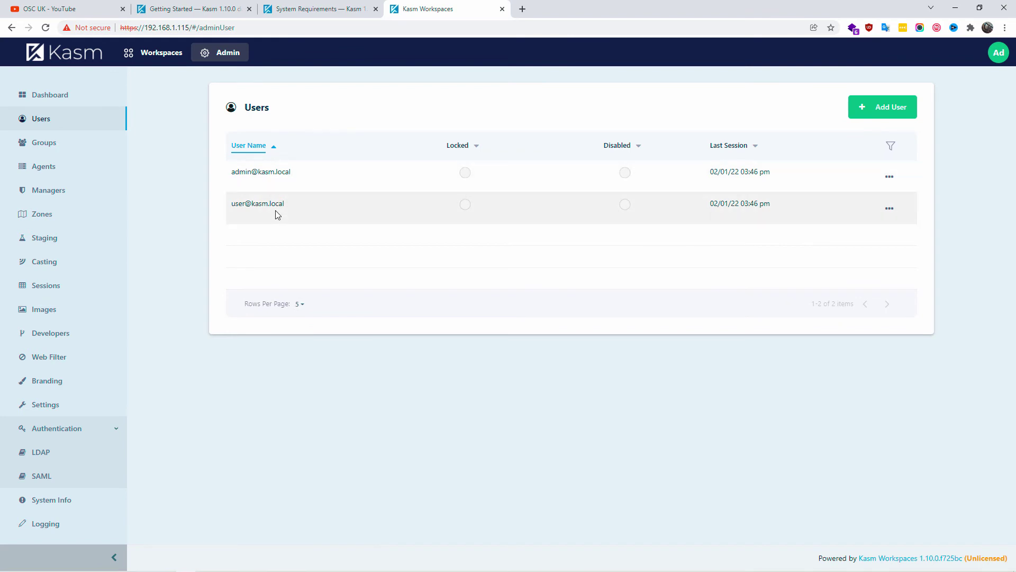
- Look up the standard user's username and password in the credentials notes
mouse_move(486, 567)
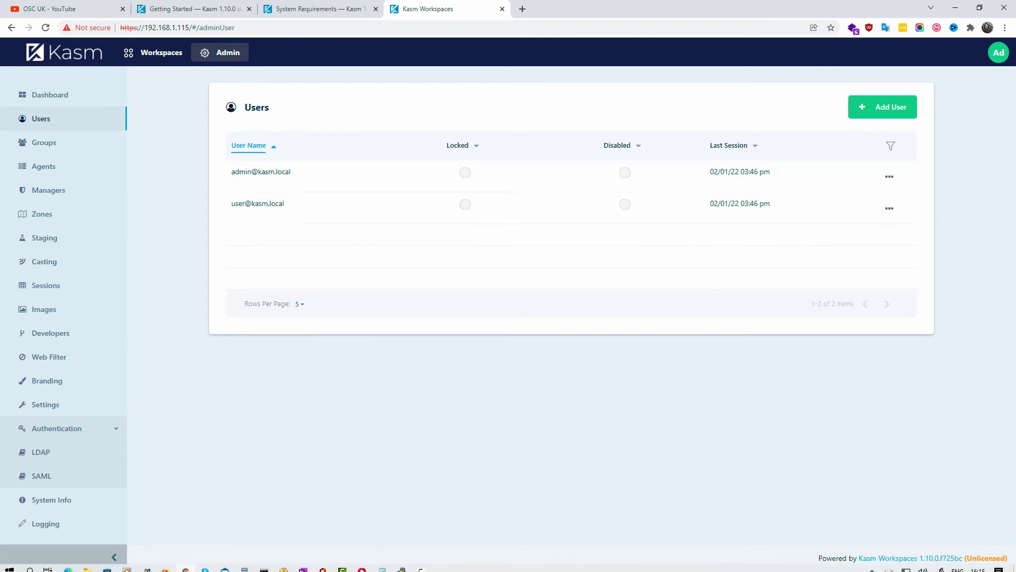
click(393, 568)
drag(80, 300, 188, 303)
click(178, 306)
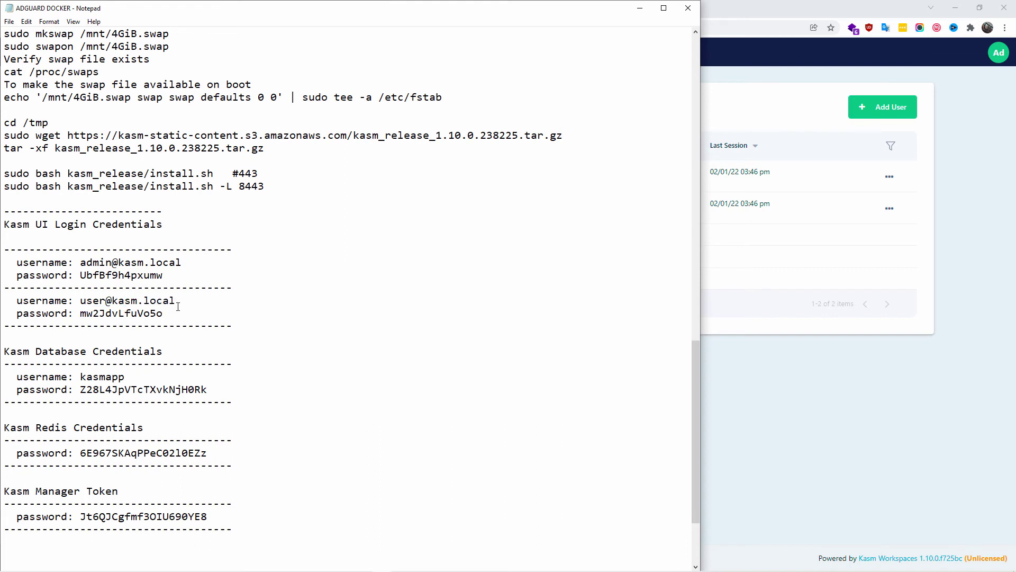
drag(170, 310, 82, 314)
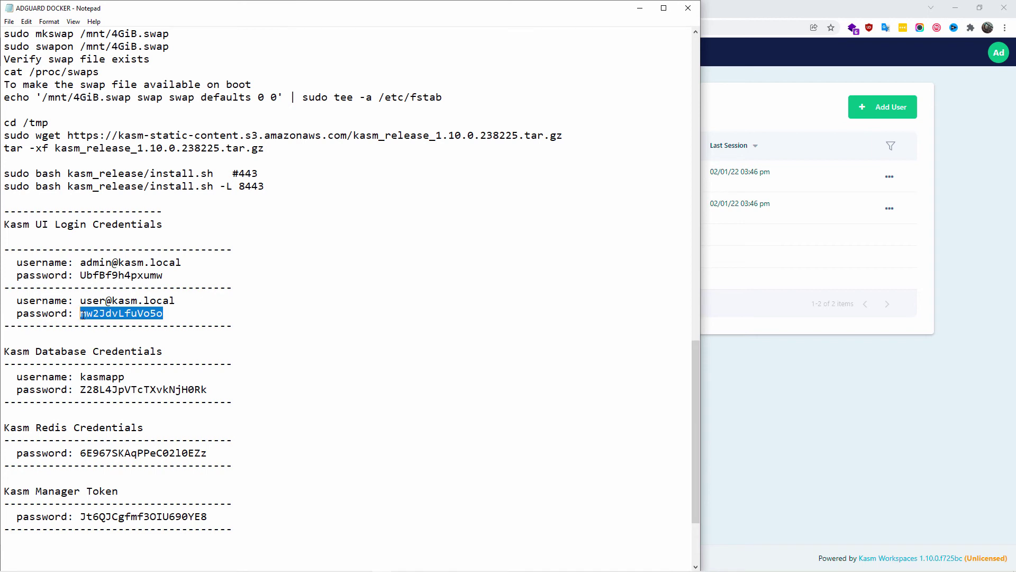
- Open the Add User form, then return to the admin dashboard and review its usage statistics
click(873, 473)
click(898, 111)
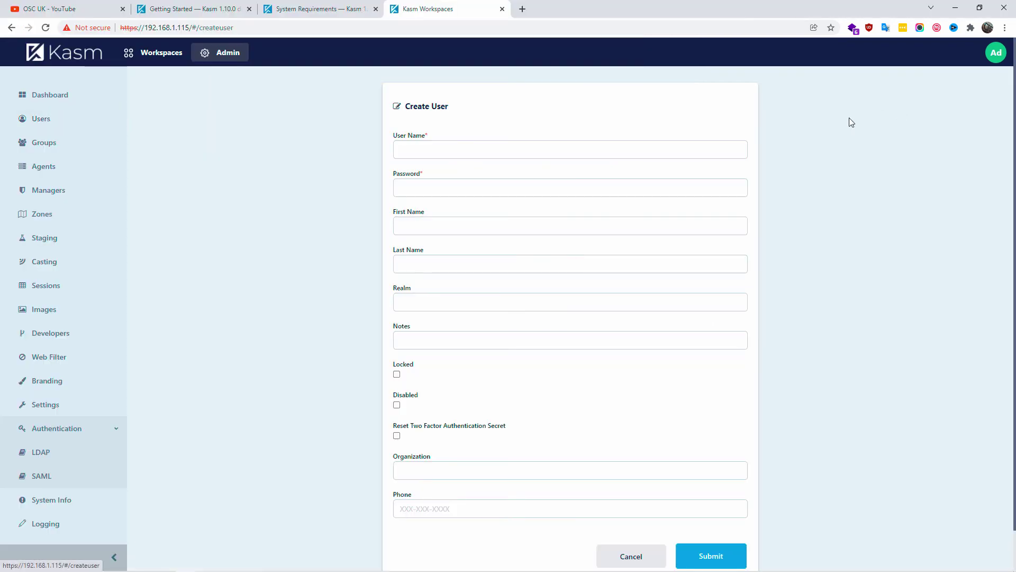
click(51, 101)
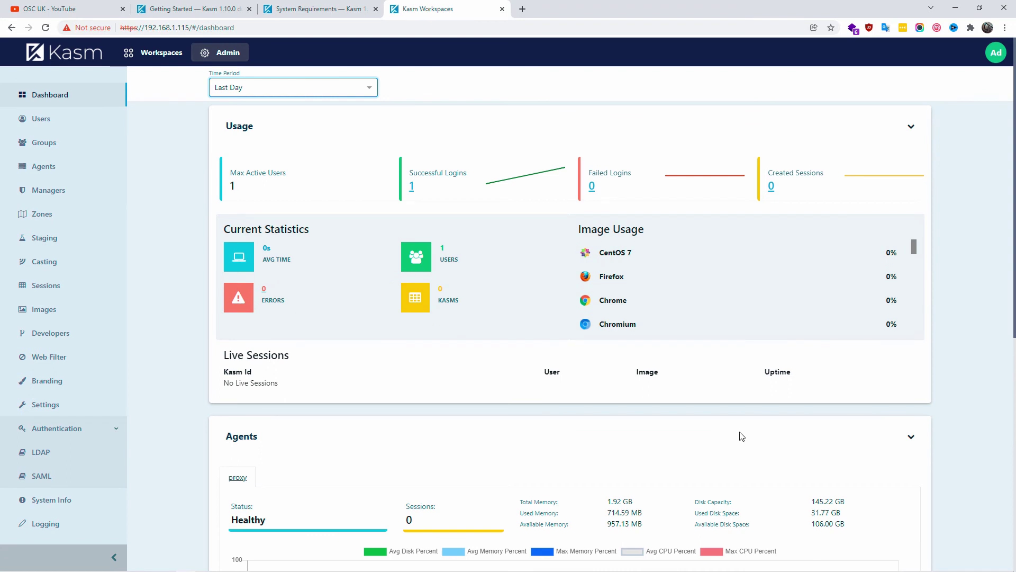
scroll(737, 306, down, 5)
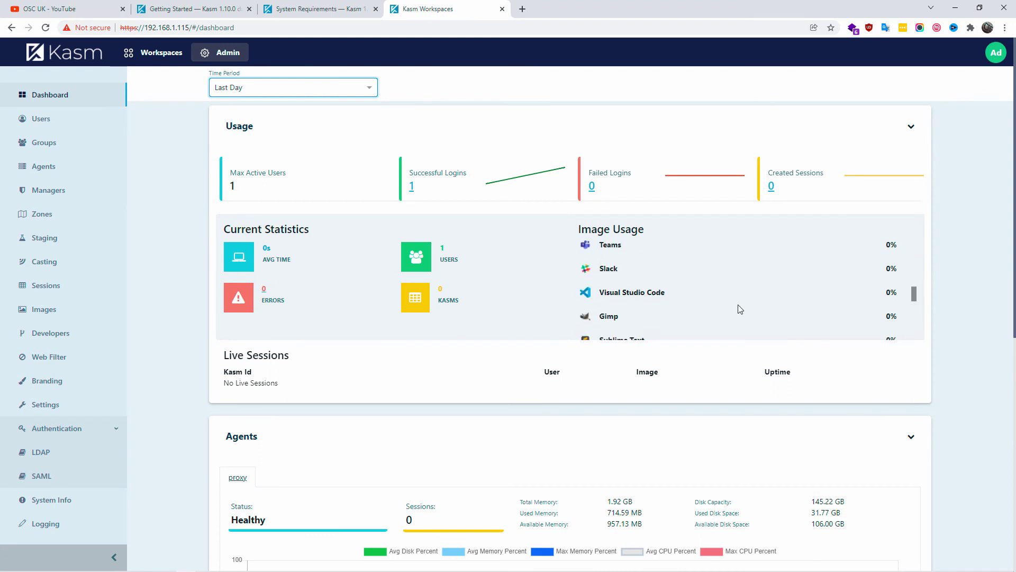
scroll(738, 307, up, 5)
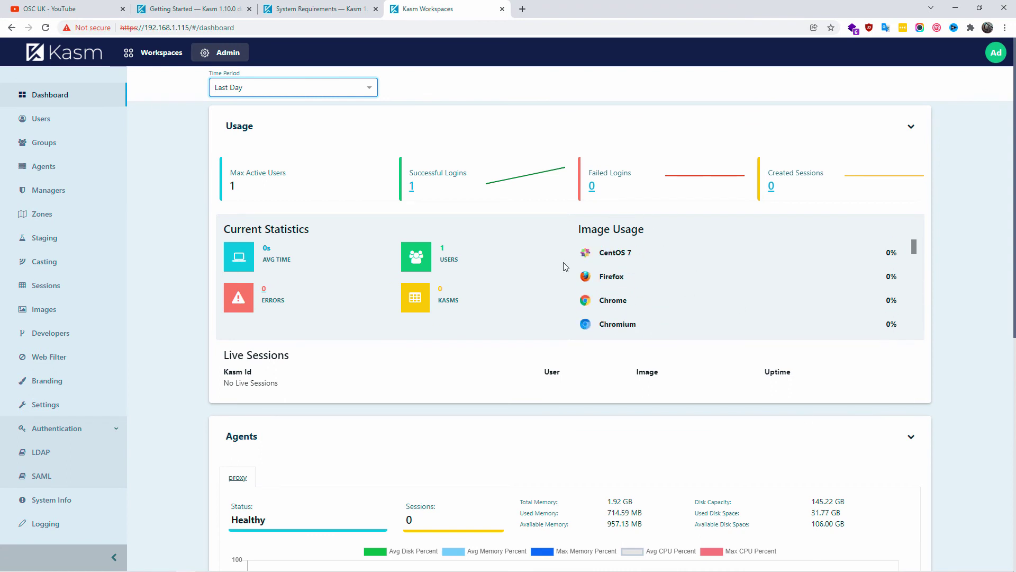
scroll(991, 376, down, 6)
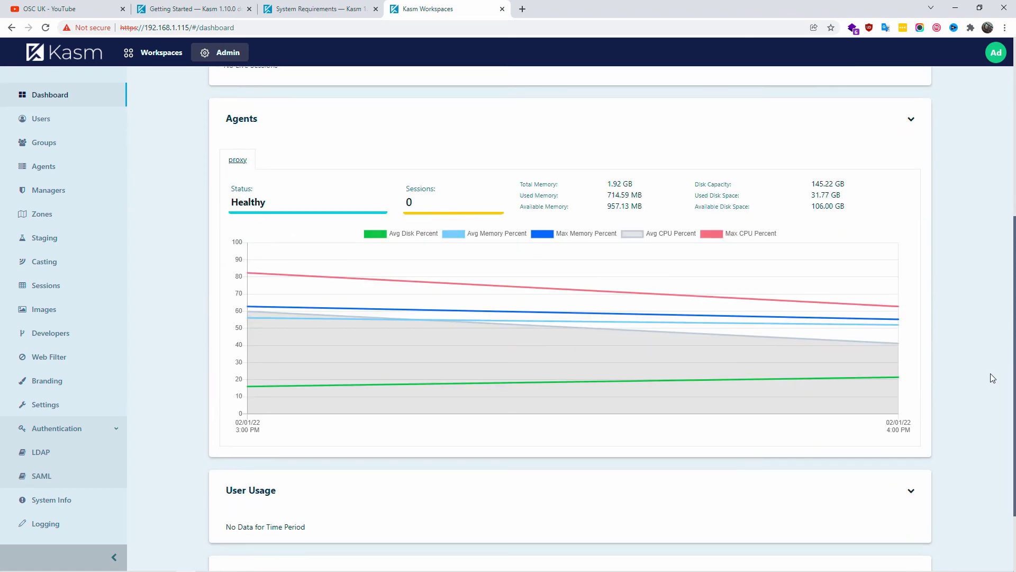
scroll(990, 373, down, 2)
scroll(990, 375, up, 8)
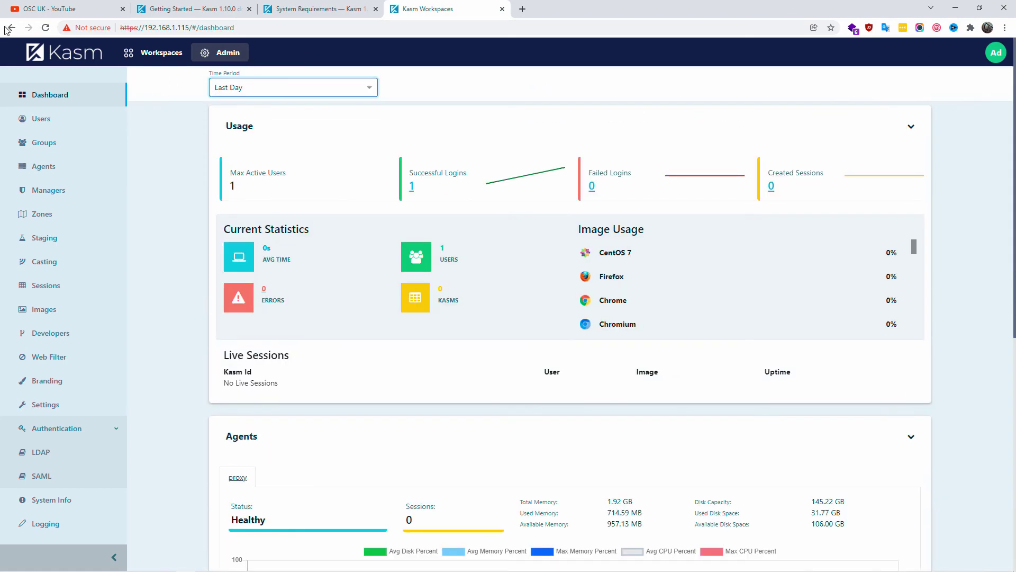
- Filter the workspaces launcher through Browser, Chat, Communication, Desktop, Development, Games, Multimedia and Office
click(146, 59)
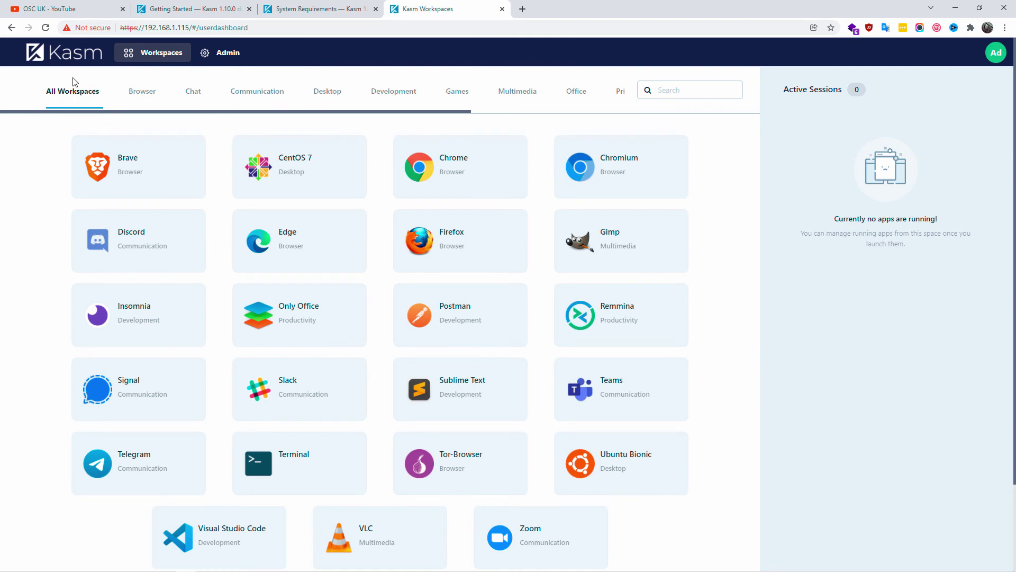
click(142, 91)
click(194, 95)
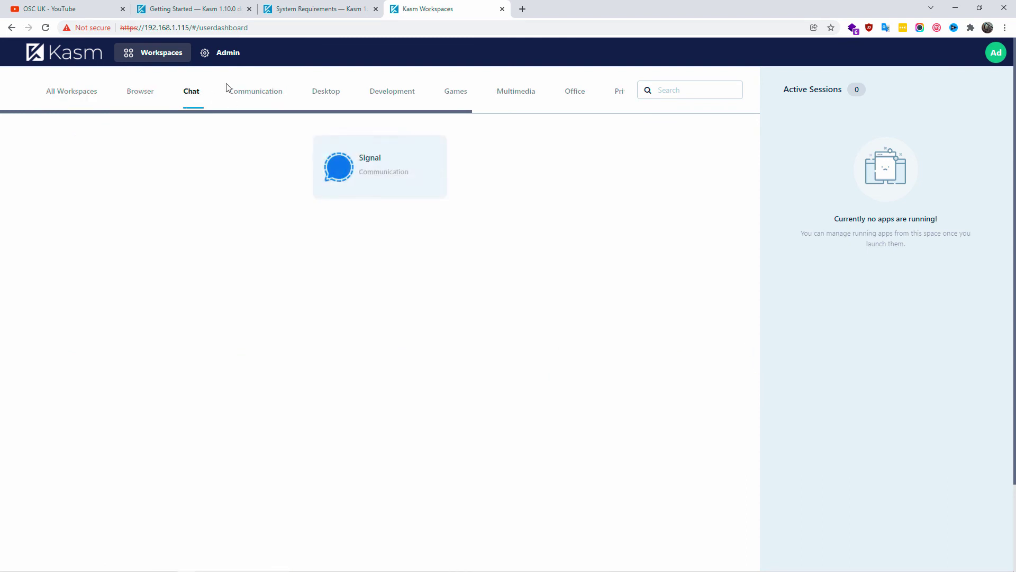
click(242, 94)
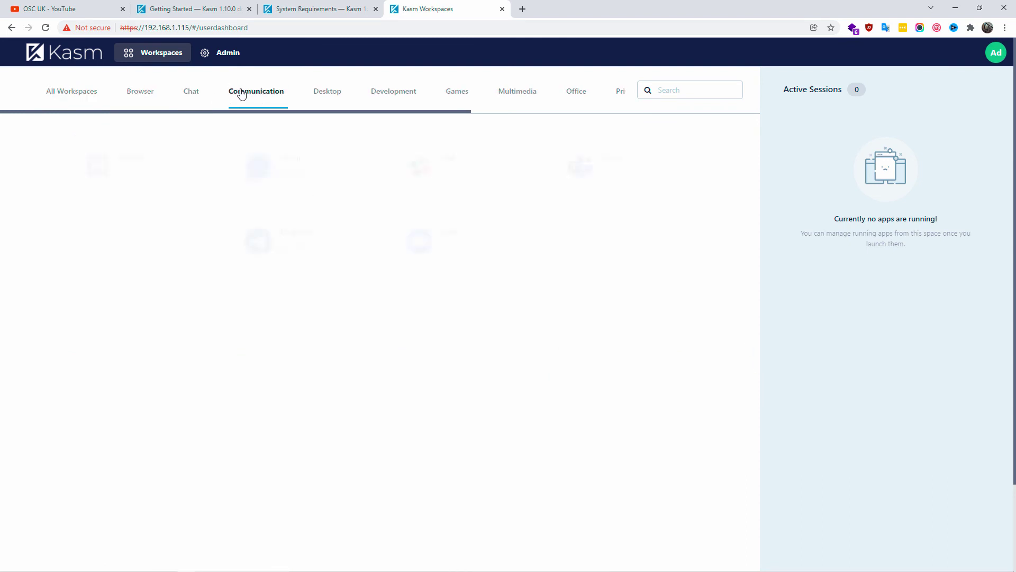
click(325, 92)
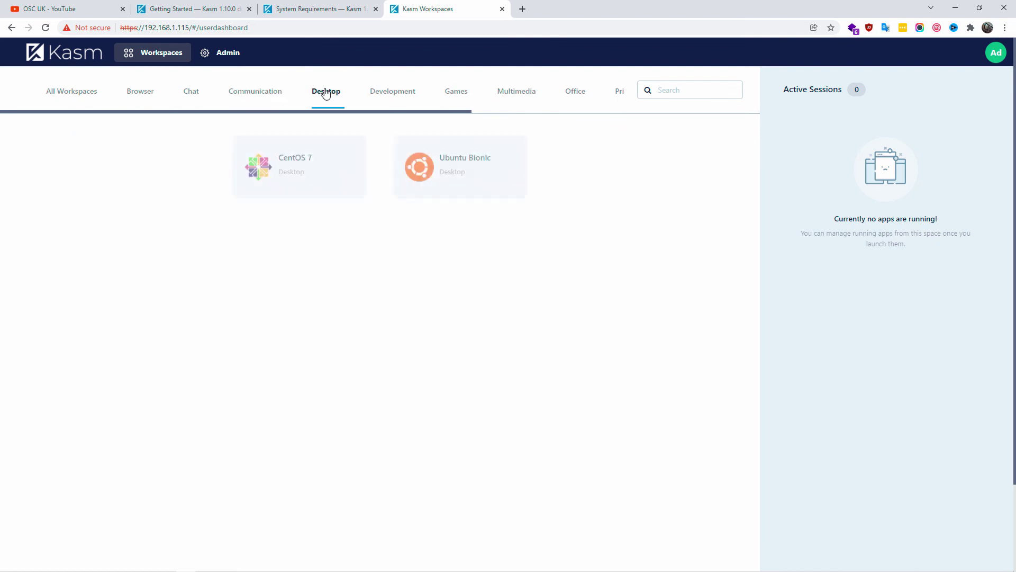
click(387, 94)
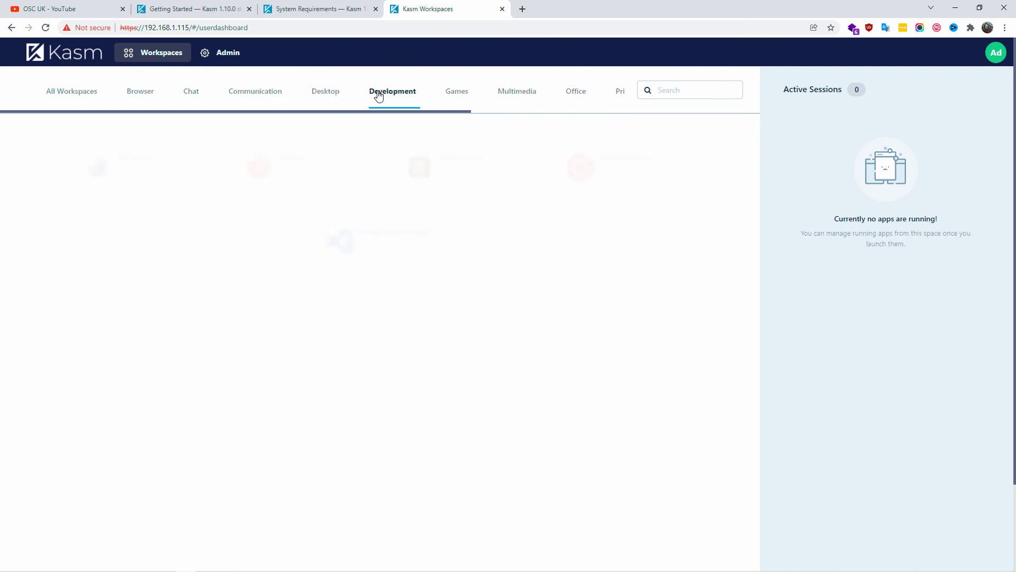
click(450, 94)
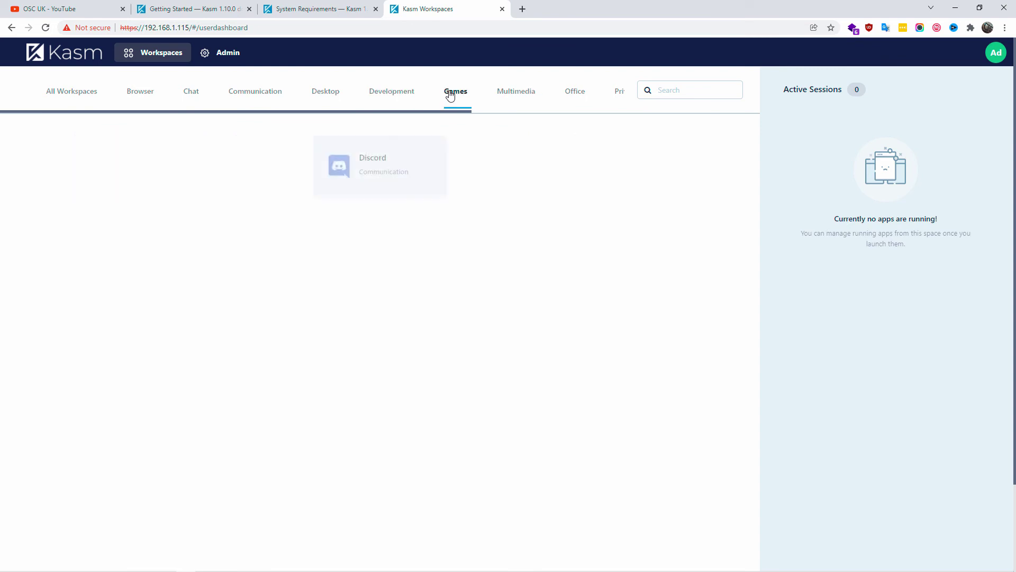
click(504, 91)
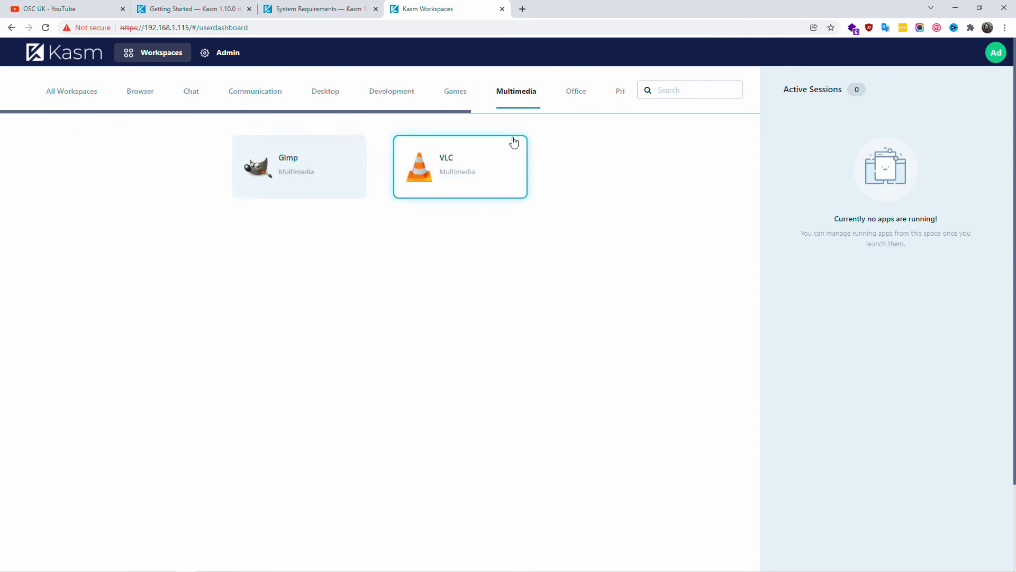
click(576, 91)
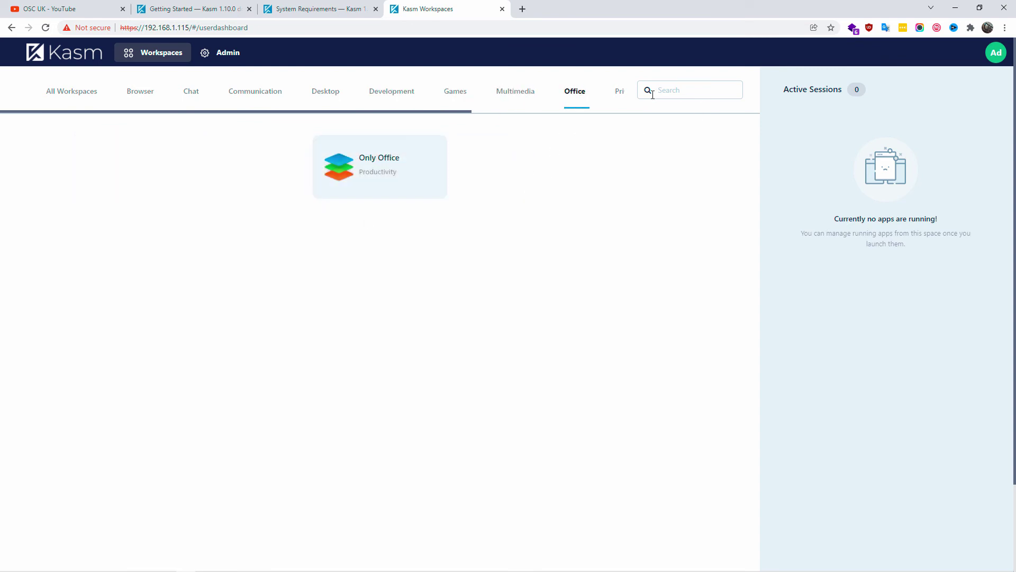
- Browse the Privacy, Productivity and Remote Access categories, then show all workspaces
click(620, 94)
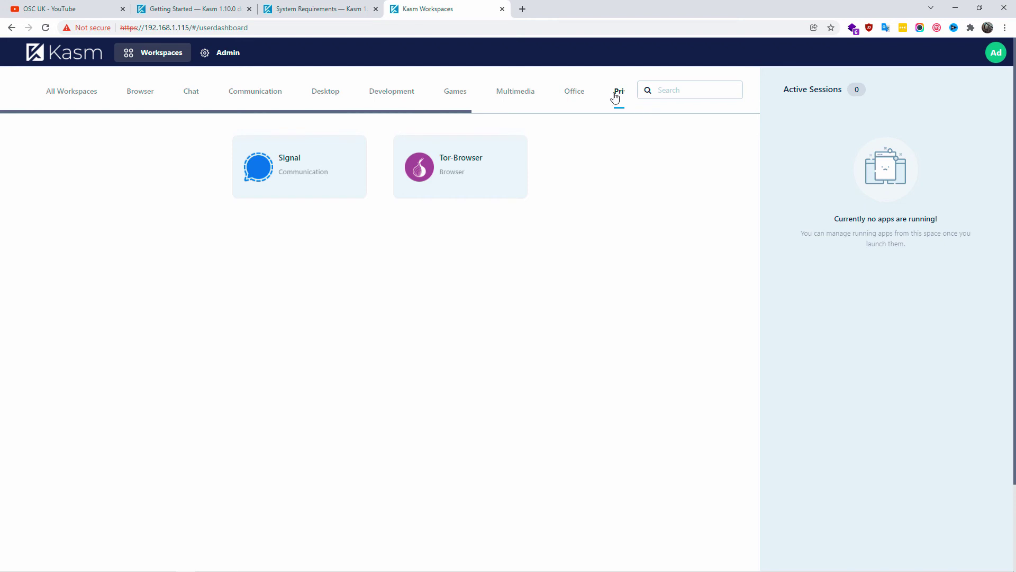
drag(452, 112, 621, 111)
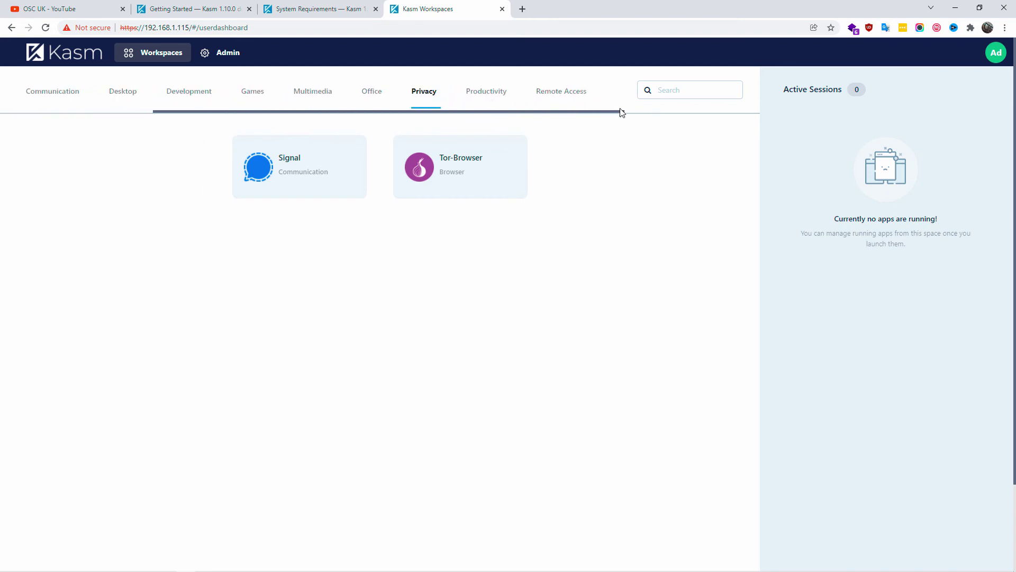
click(492, 96)
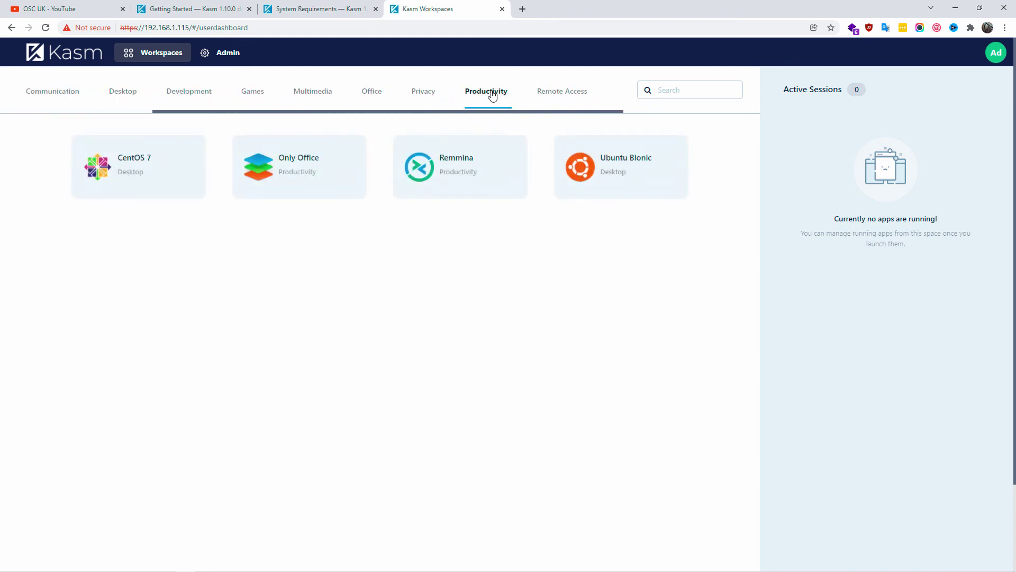
click(418, 91)
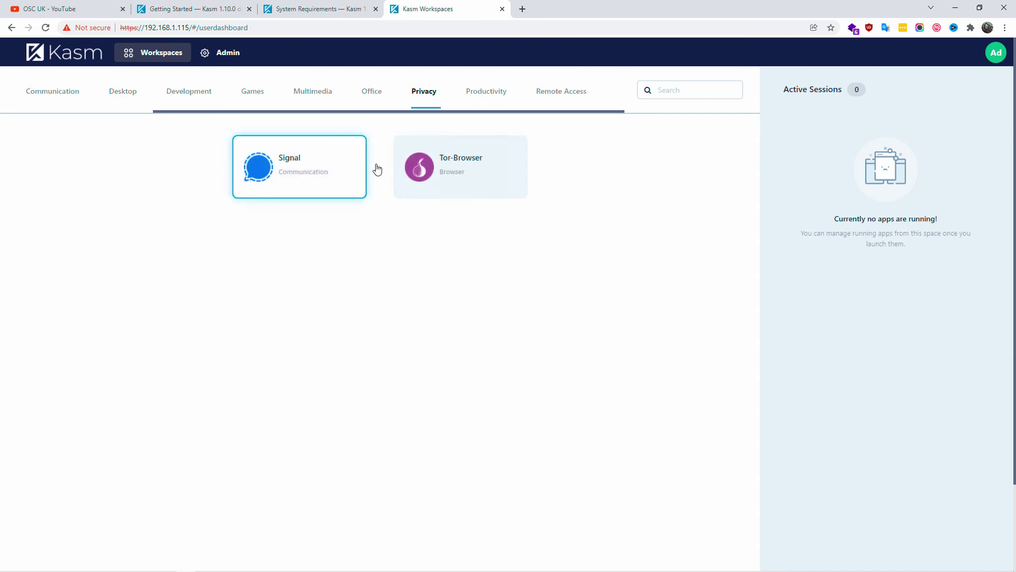
click(556, 91)
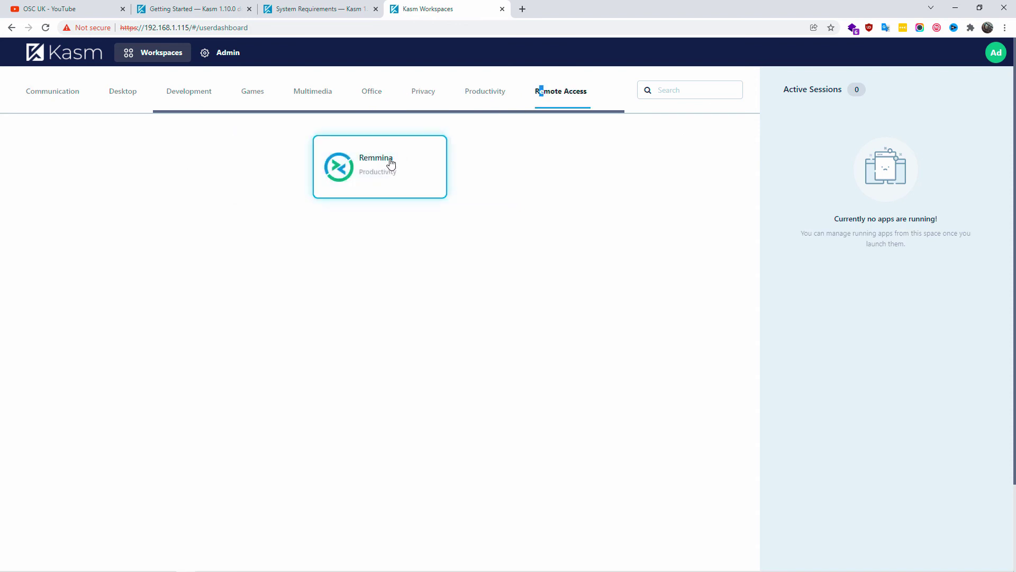
click(58, 118)
scroll(58, 117, left, 5)
click(64, 95)
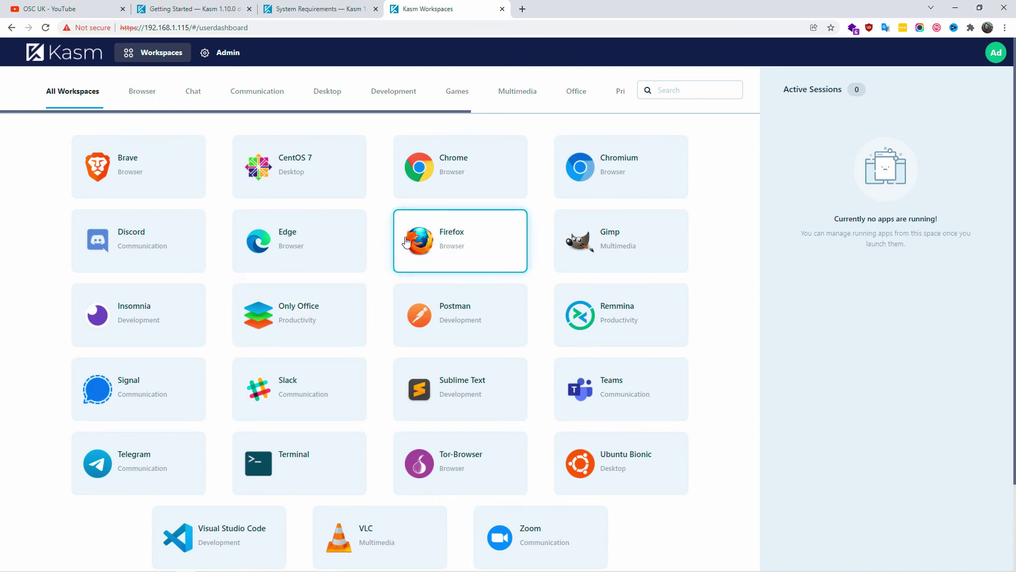
- Launch a Firefox workspace session, turning off the startup tips
click(442, 246)
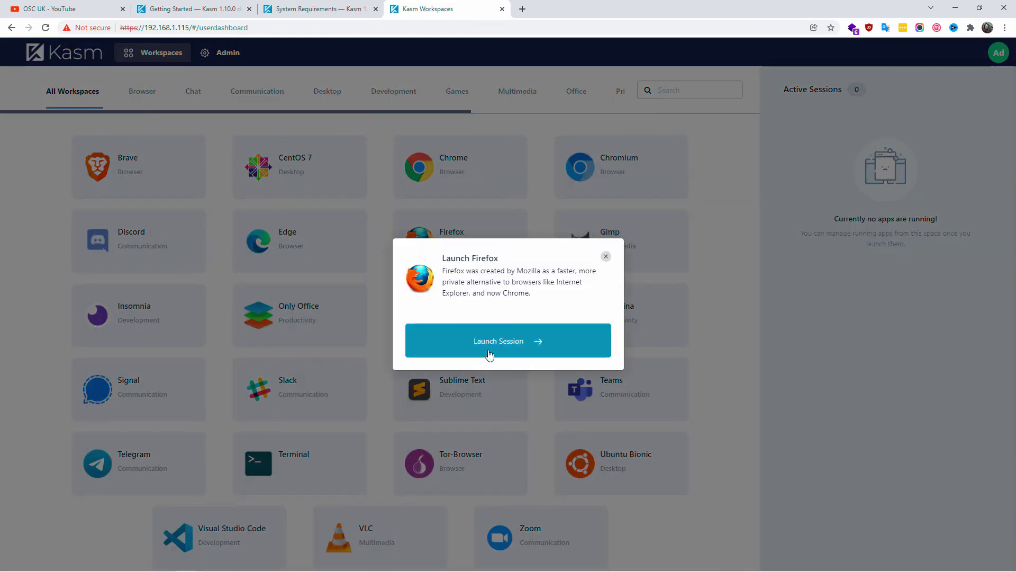
click(489, 353)
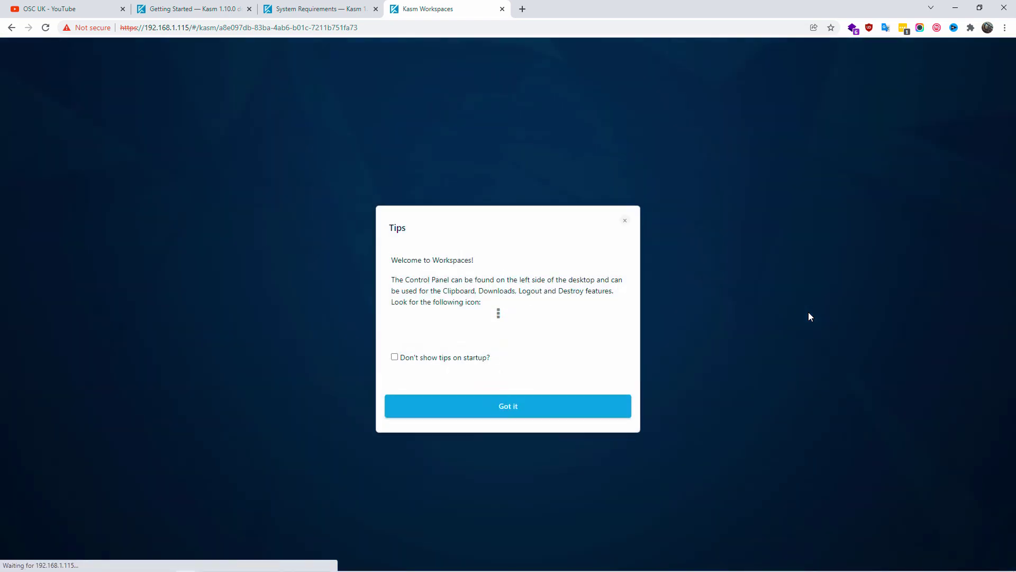
click(394, 357)
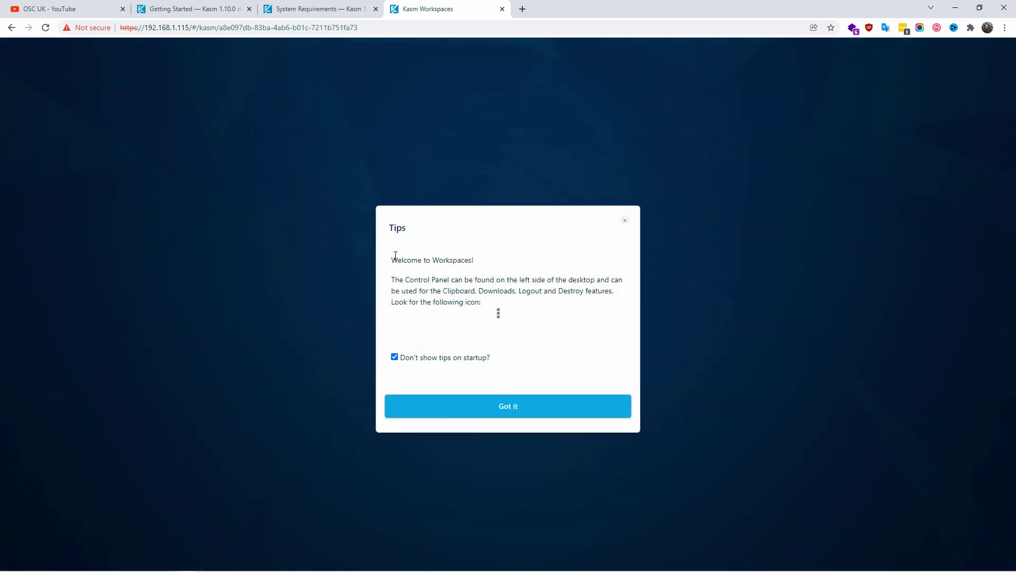
click(477, 406)
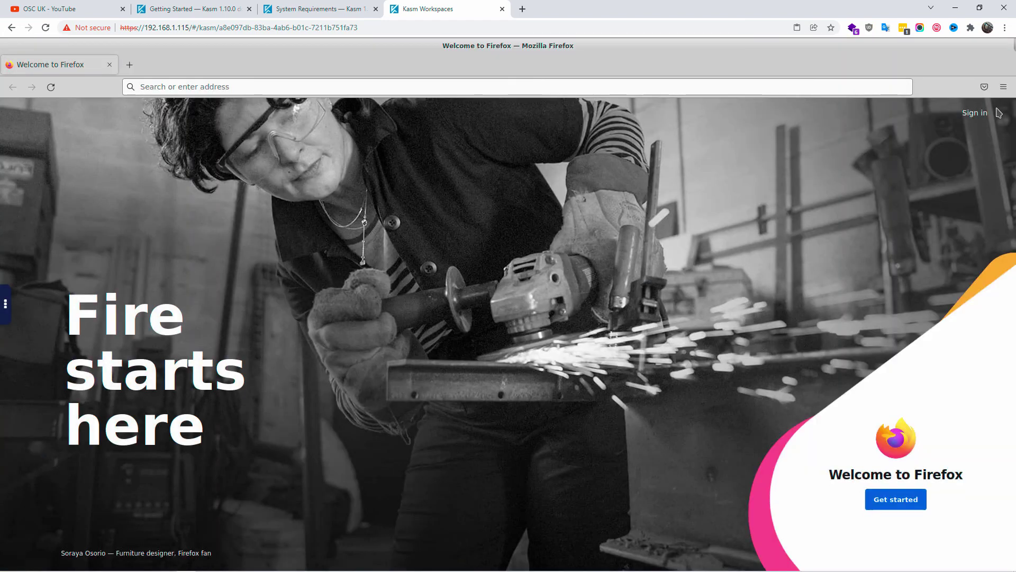
- Paste the OSC UK YouTube channel link into Firefox and browse the page
click(237, 86)
right_click(222, 91)
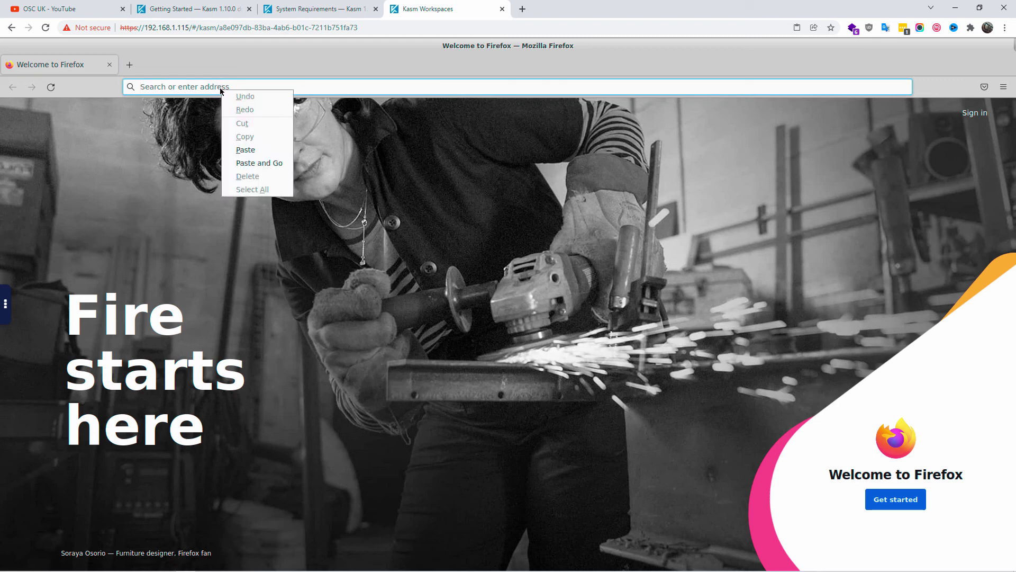
click(262, 163)
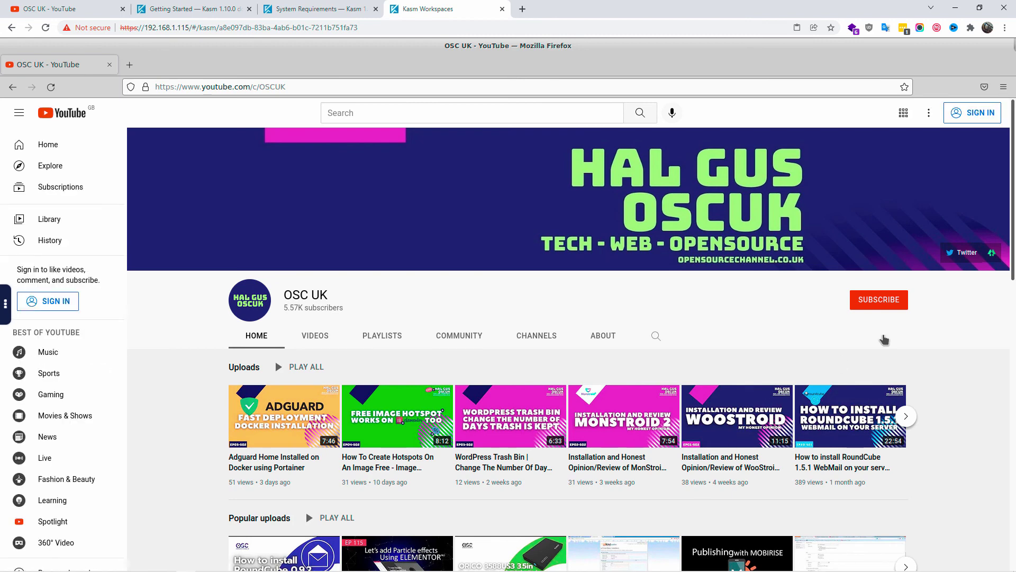
scroll(884, 339, down, 5)
scroll(885, 339, up, 5)
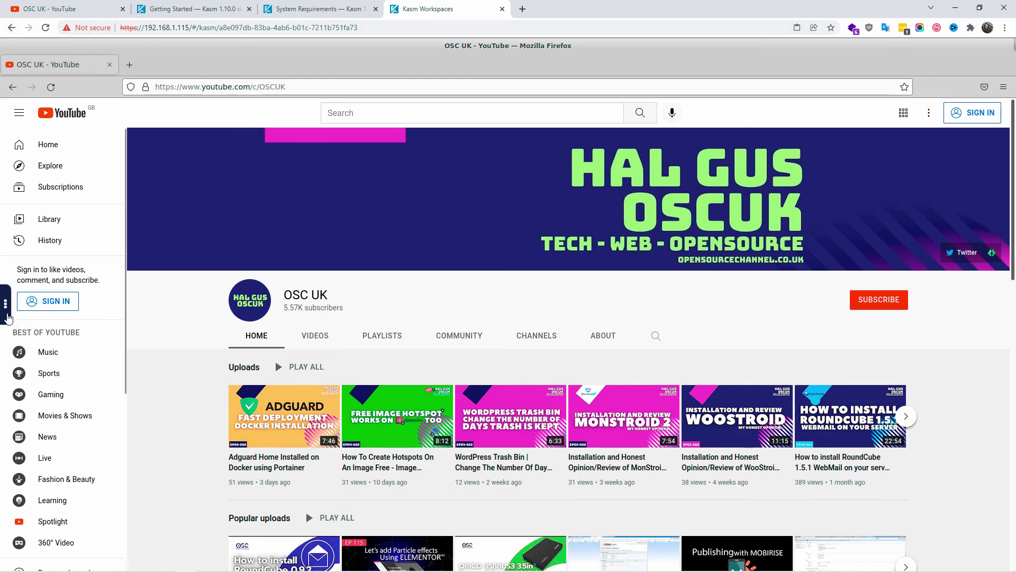
- Delete the Firefox session from the Kasm control panel
click(7, 317)
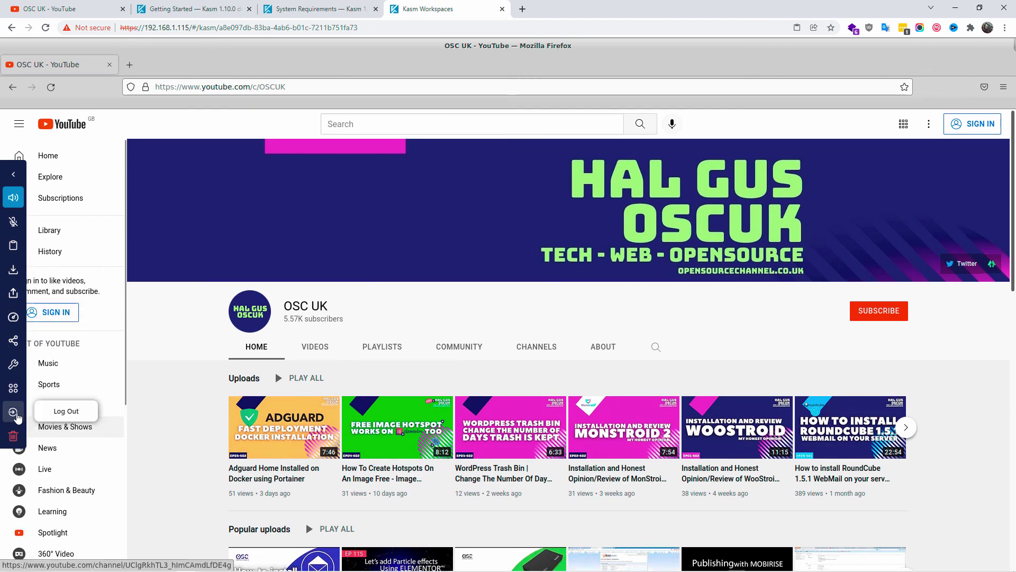
click(12, 436)
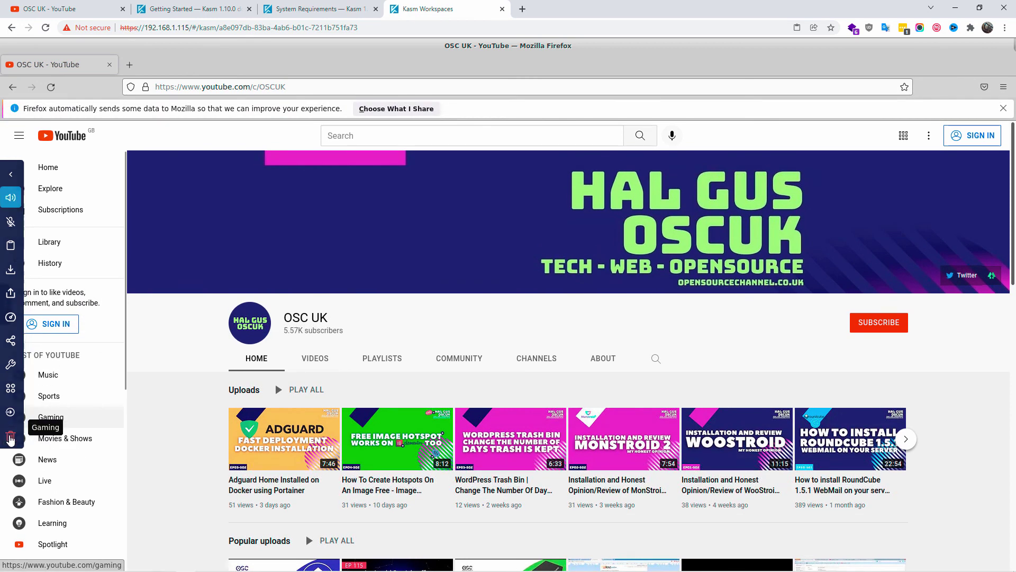
click(470, 344)
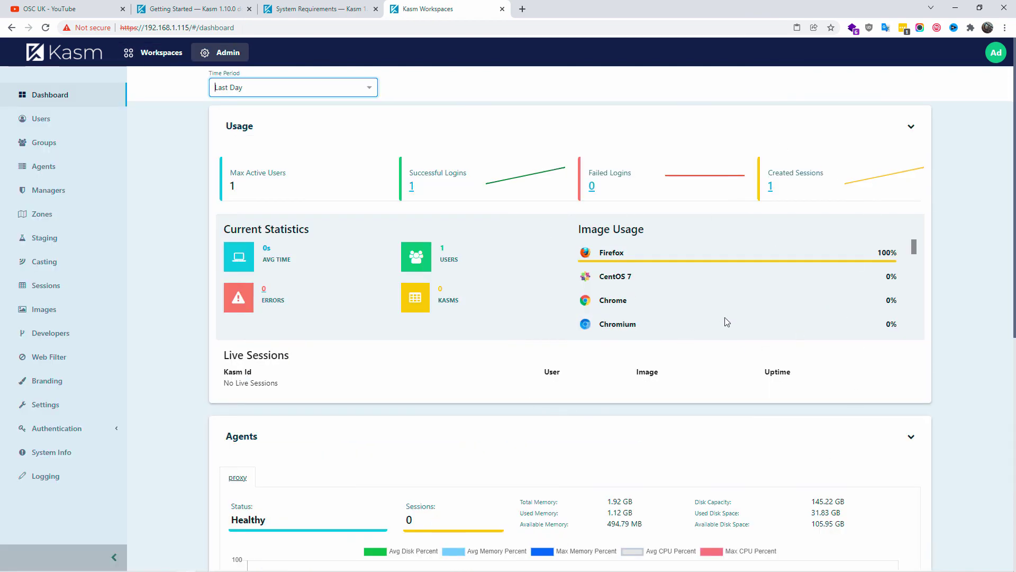
- Review the admin dashboard and the empty Sessions list, then return to the Workspaces list
scroll(945, 472, down, 6)
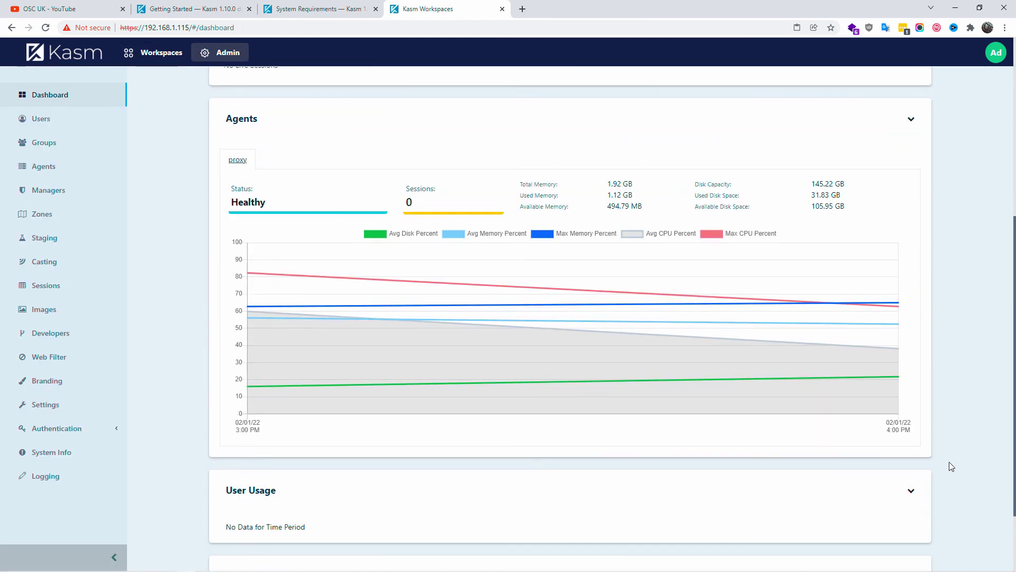
scroll(951, 465, up, 6)
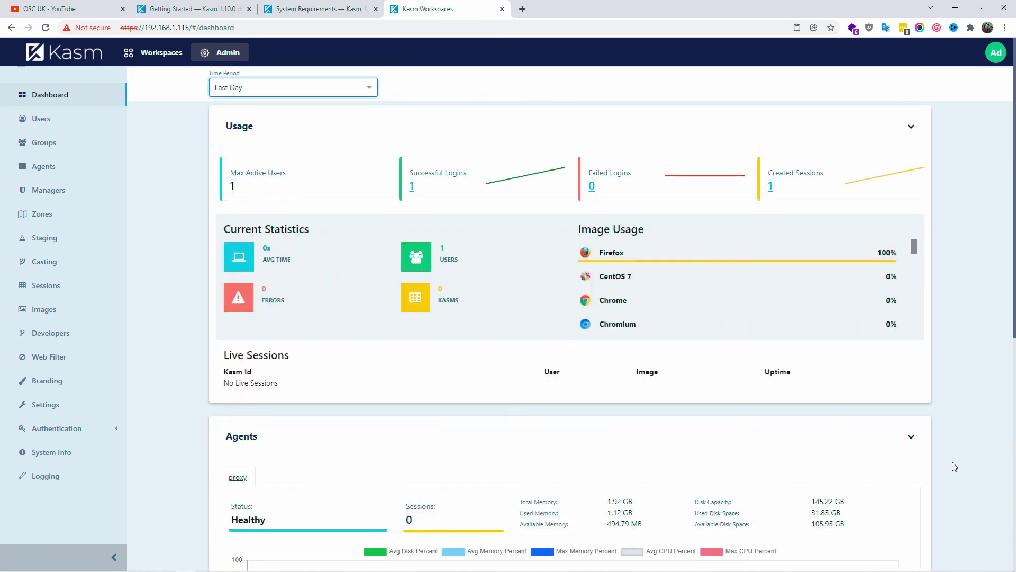
click(46, 279)
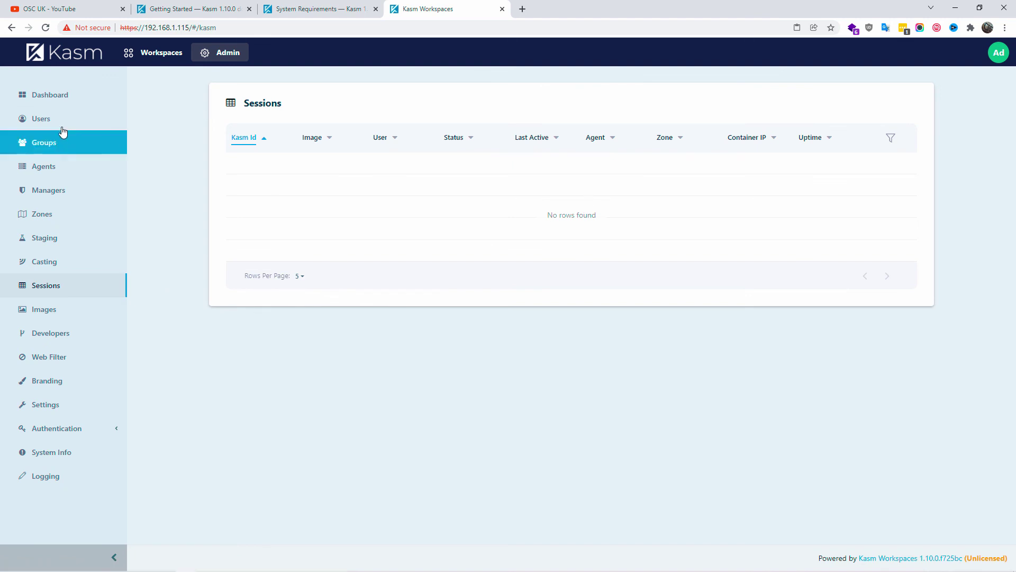
click(48, 104)
click(159, 60)
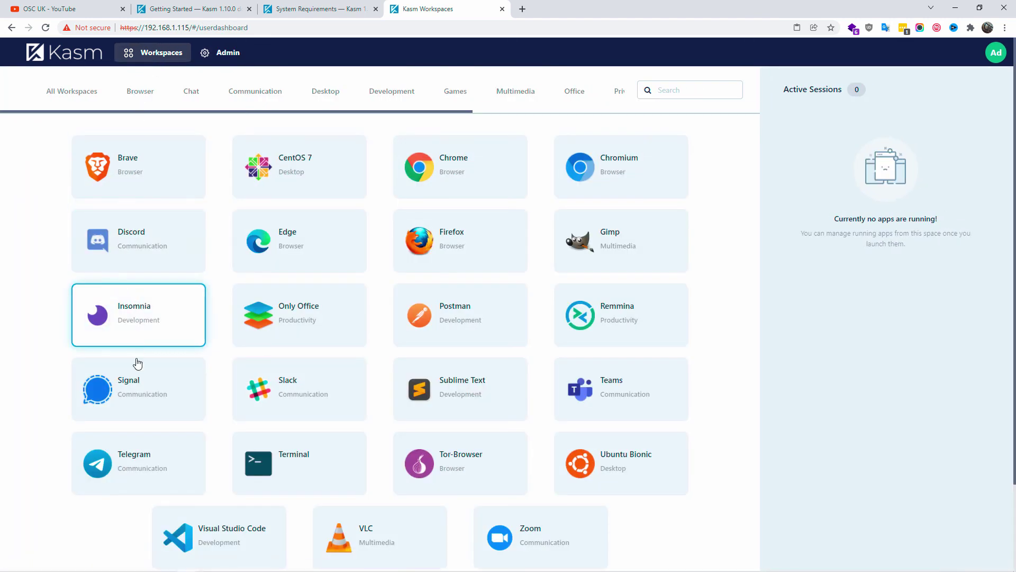
scroll(478, 418, down, 2)
scroll(508, 318, up, 2)
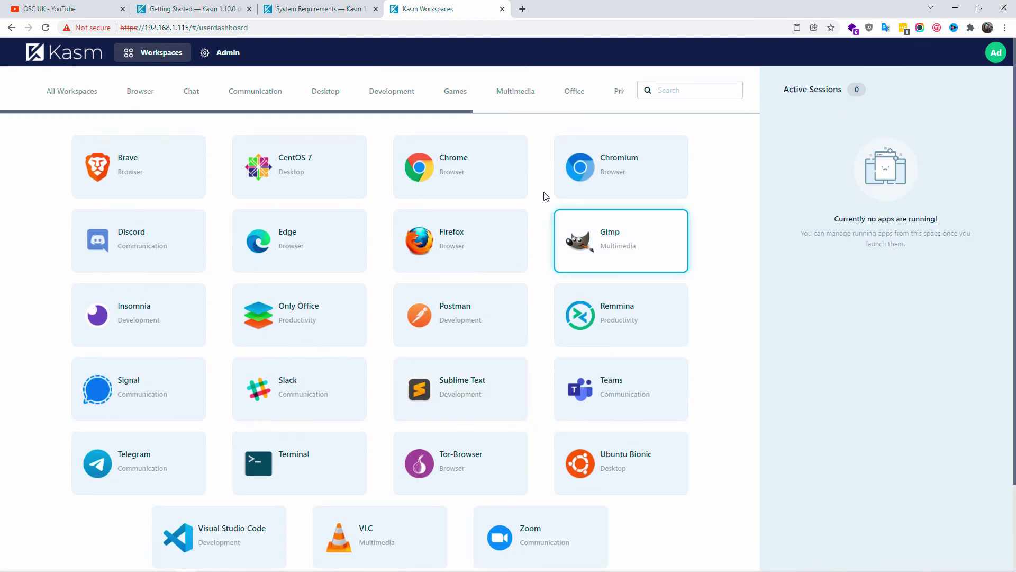
- Switch to the OSC UK - YouTube tab and scroll through the channel's uploads
click(44, 8)
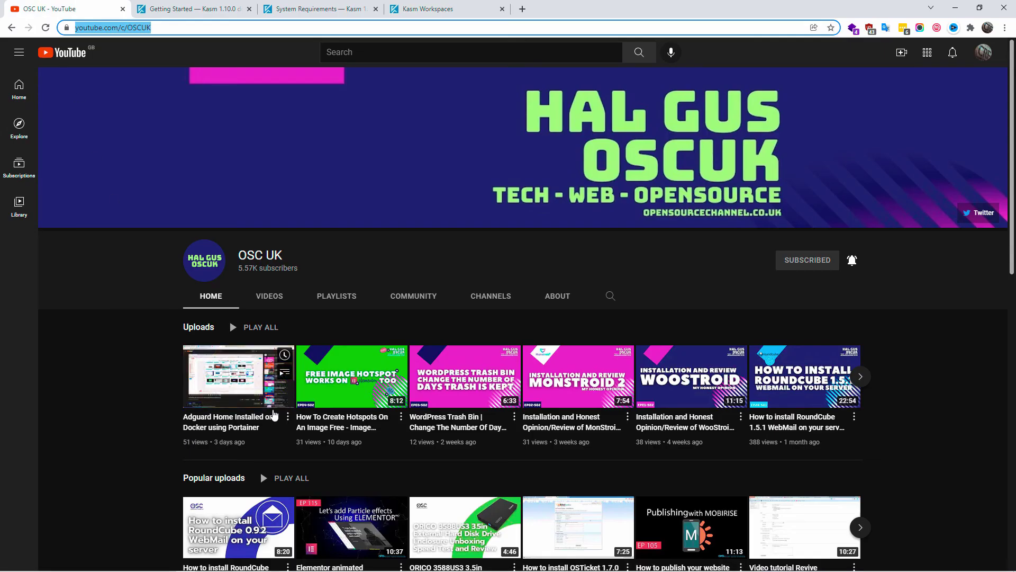
scroll(275, 415, down, 4)
scroll(275, 414, up, 4)
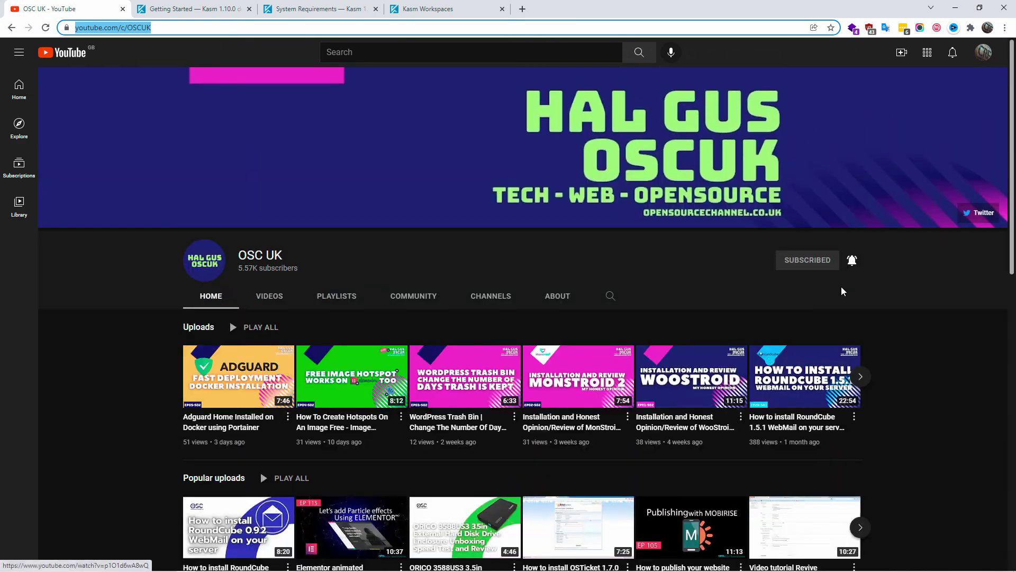